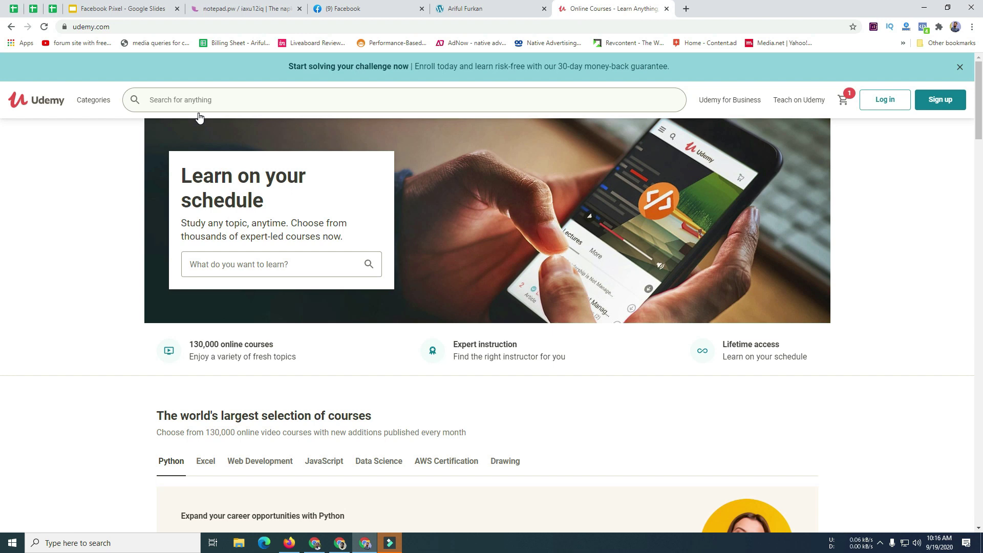
- Open business.facebook.com in a new browser tab
left_click(690, 8)
type("bus")
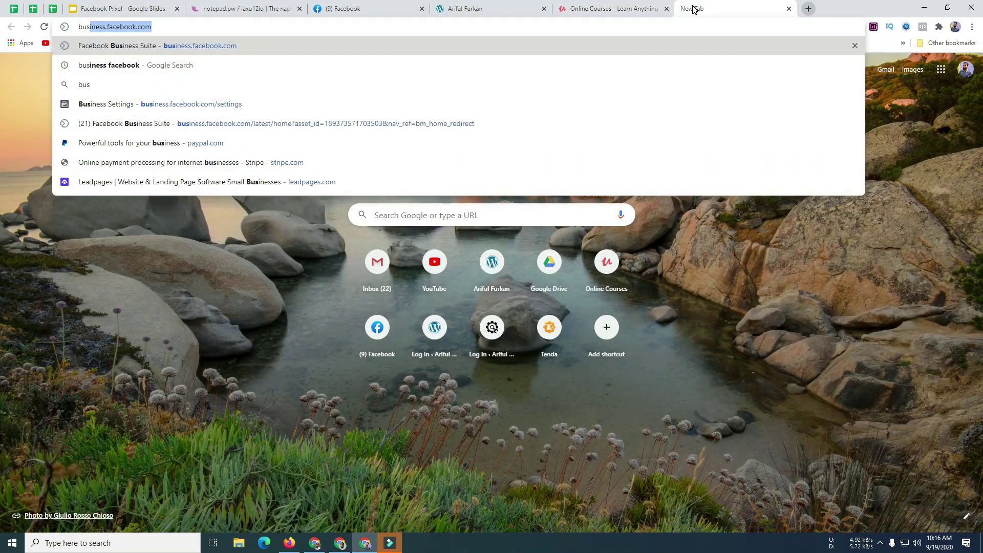
key("Right")
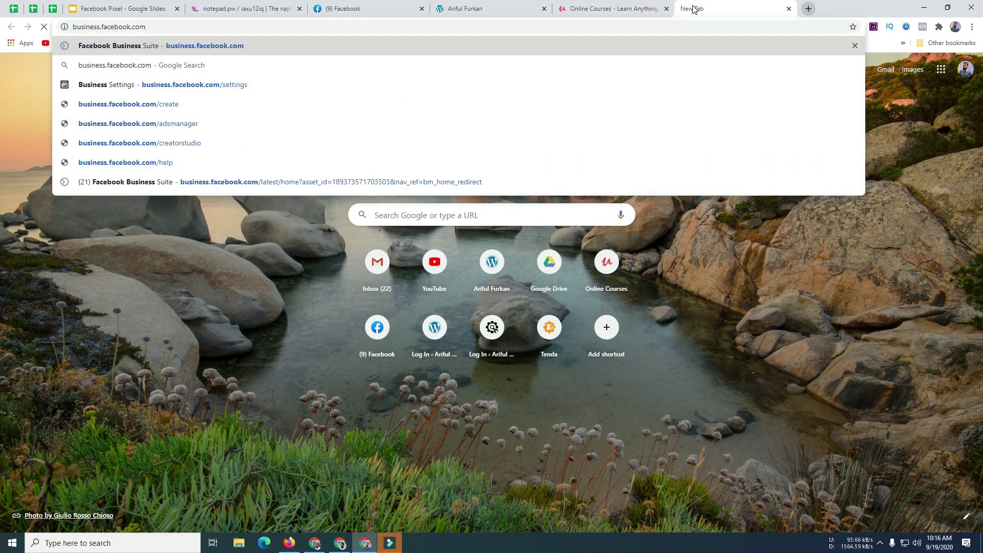
key("Return")
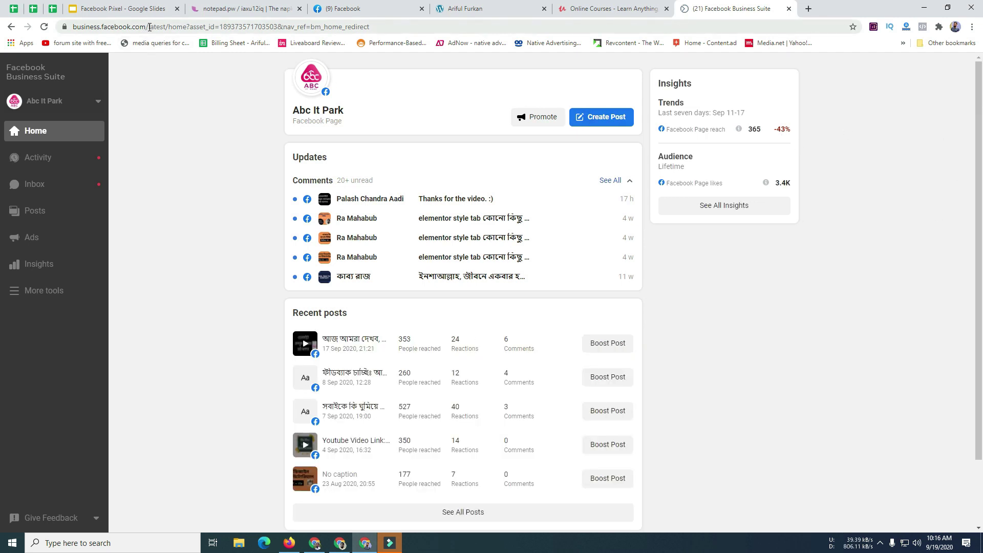
left_click_drag(149, 26, 372, 27)
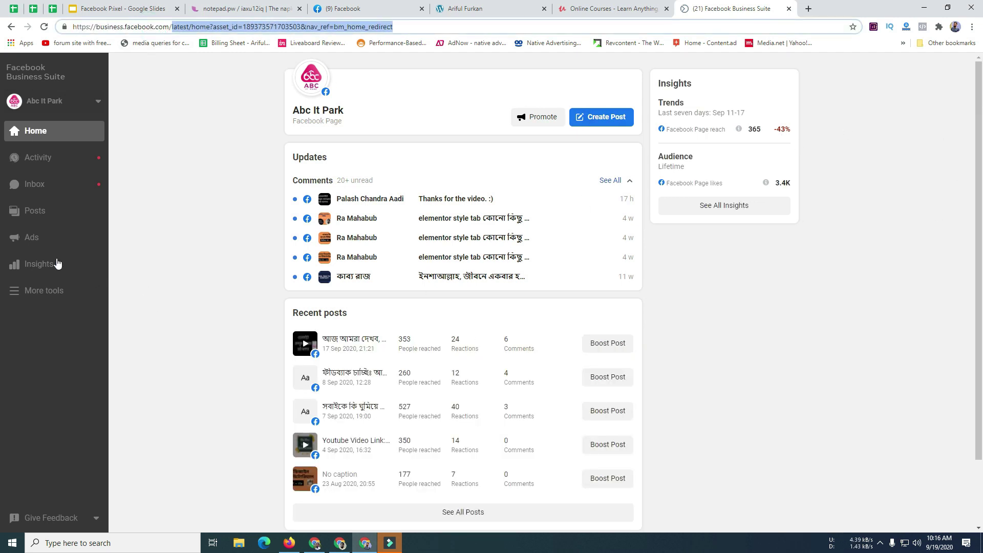
left_click(35, 291)
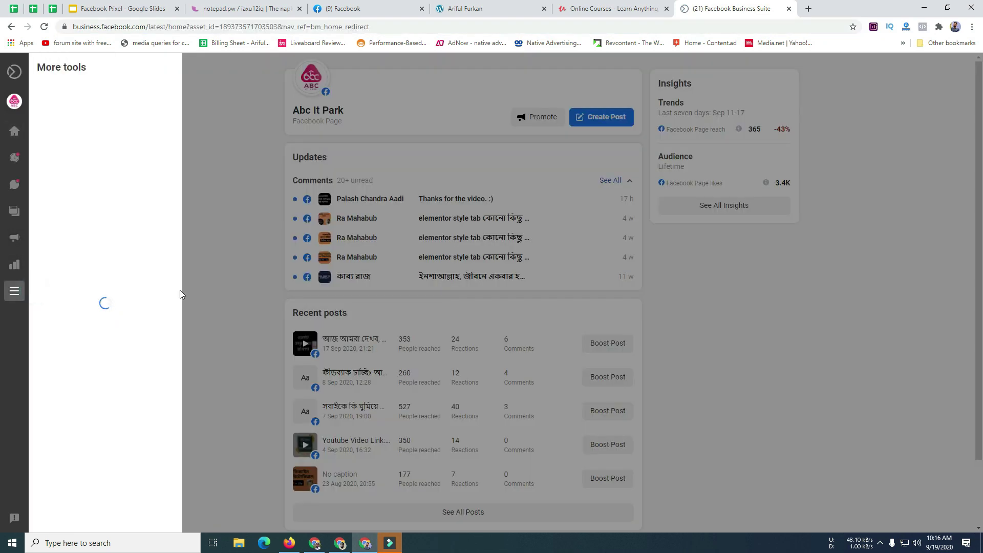
left_click(207, 116)
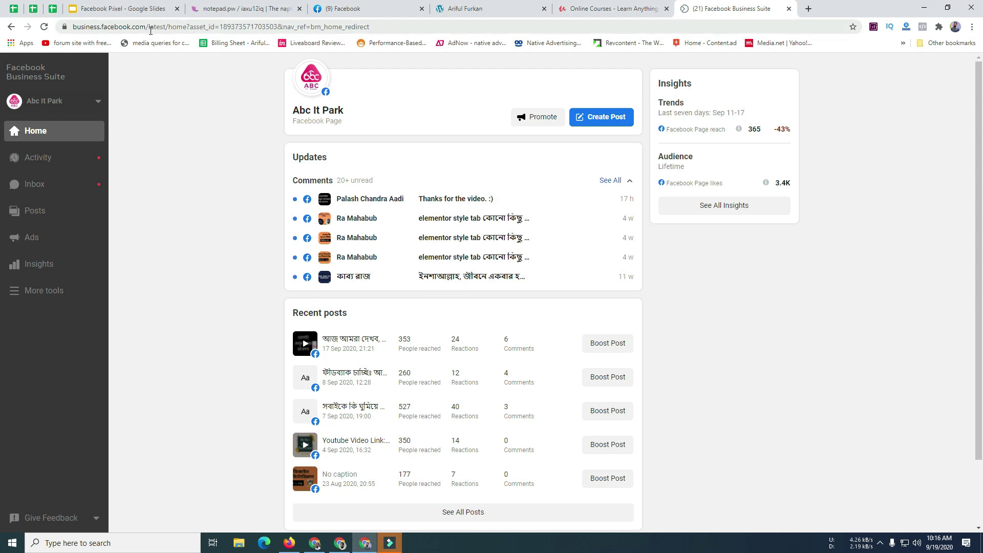
- Go to the Business Settings page at business.facebook.com/settings
left_click_drag(149, 25, 797, 22)
key("BackSpace")
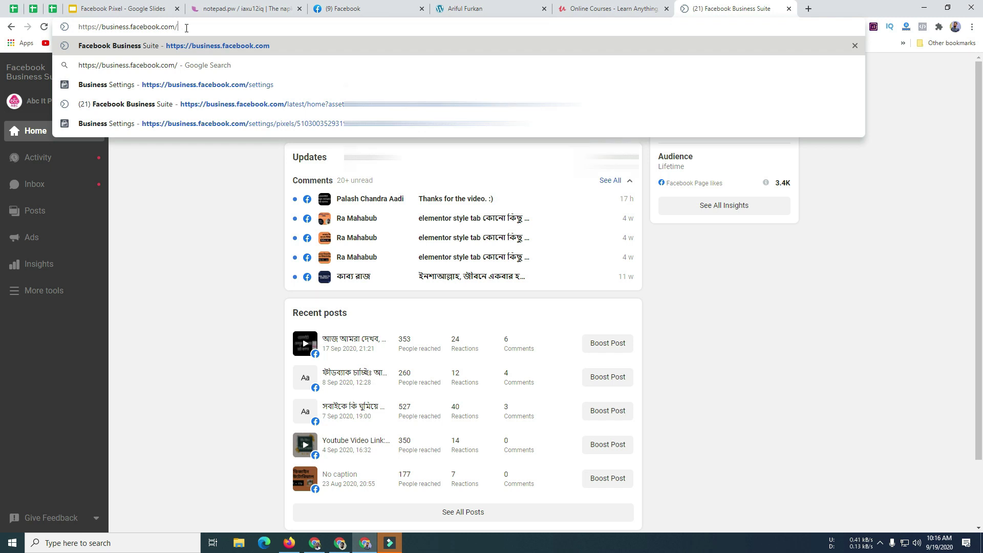
type("se")
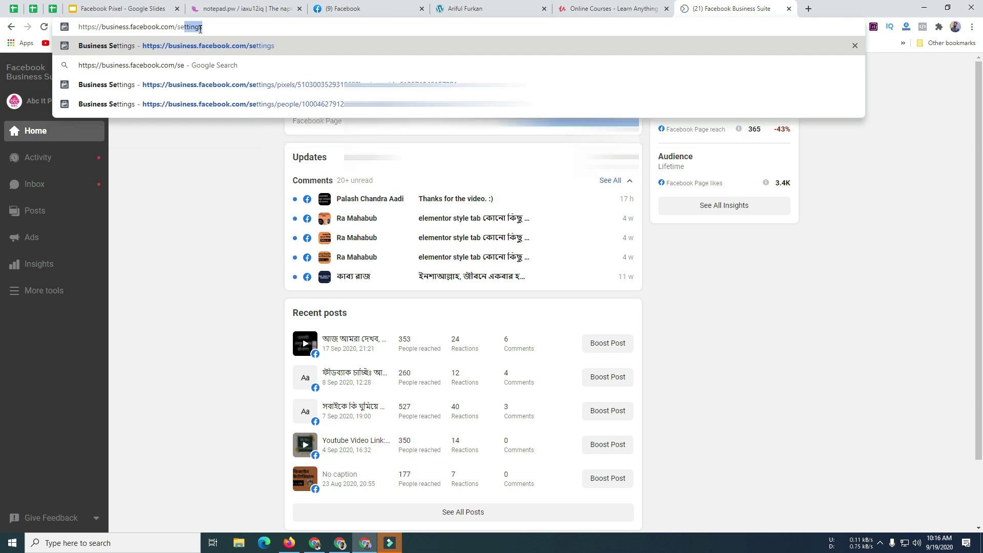
key("Right")
key("Return")
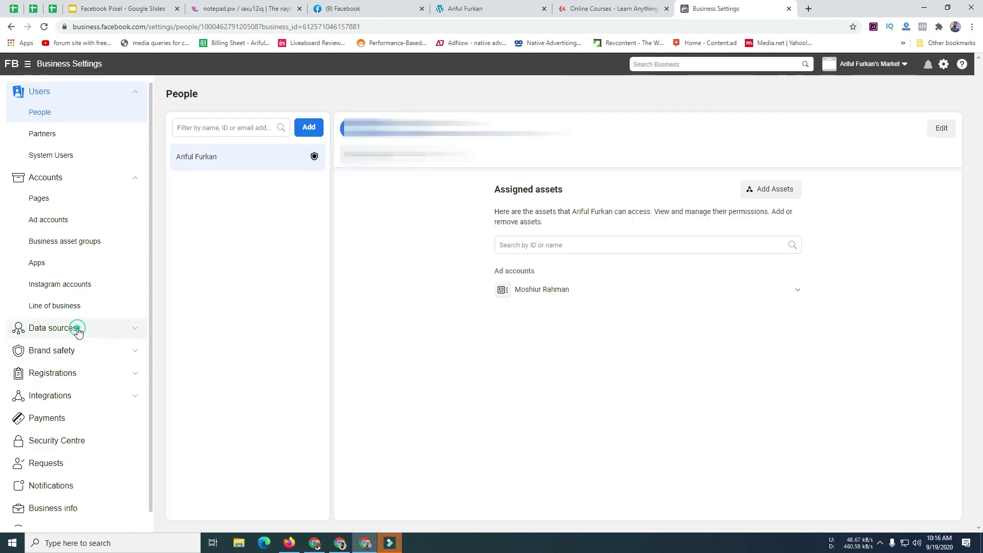
- Show the business's Pixels list among its data sources
left_click(74, 328)
scroll(77, 343, "down", 3)
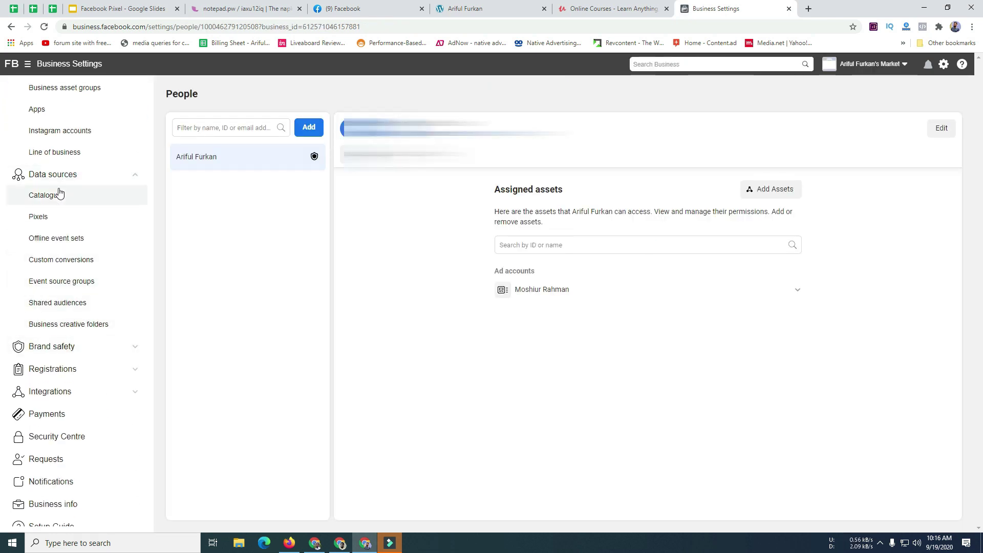
left_click(51, 225)
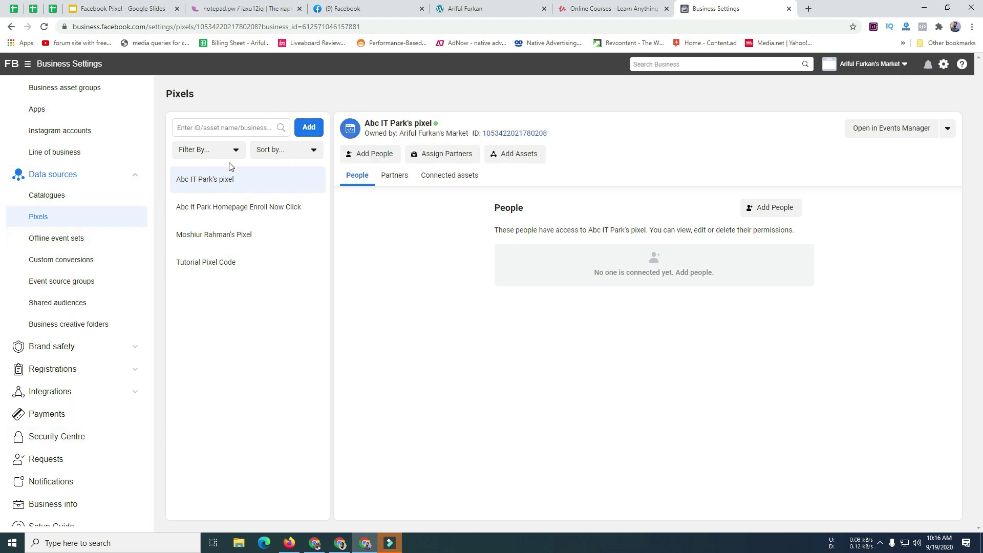
- Start adding a new pixel and enter the eshop WordPress site's URL, copied from its open page, as the website to check
left_click(308, 131)
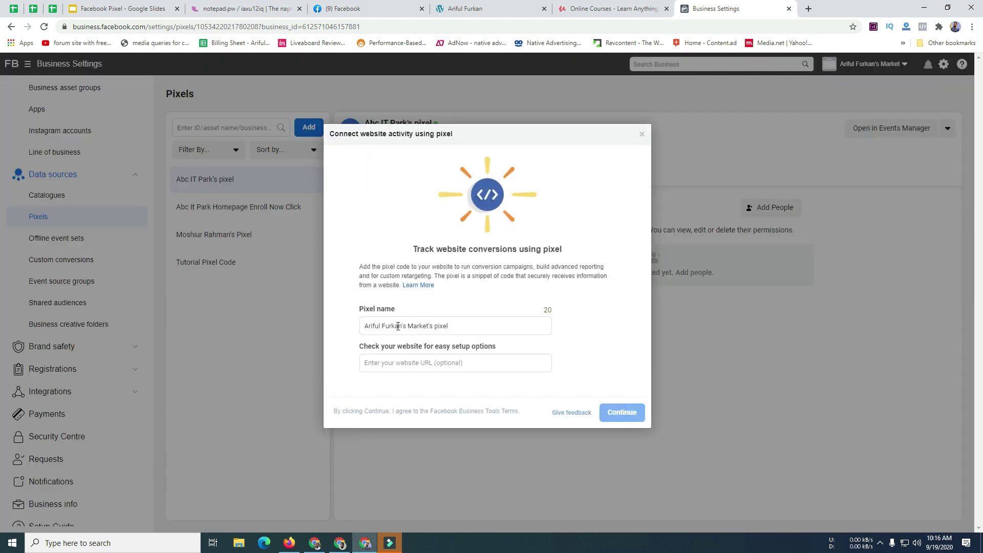
triple_click(398, 326)
left_click(414, 362)
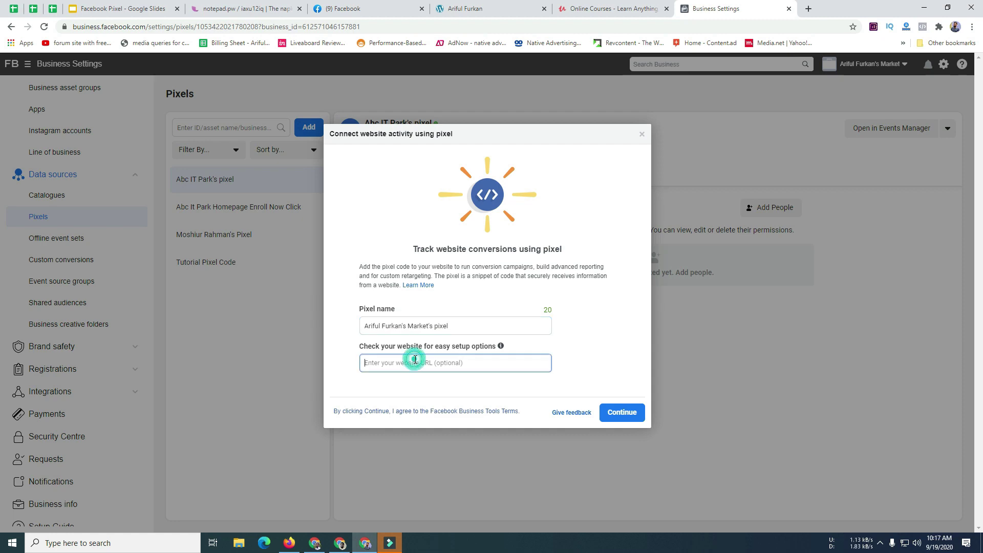
left_click(465, 8)
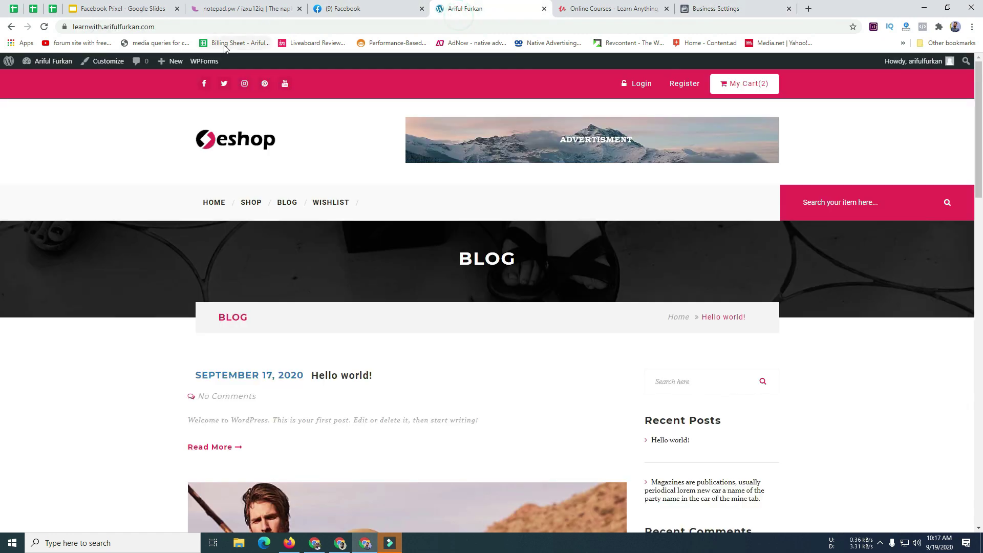
left_click(176, 30)
key("ctrl+c")
left_click(326, 10)
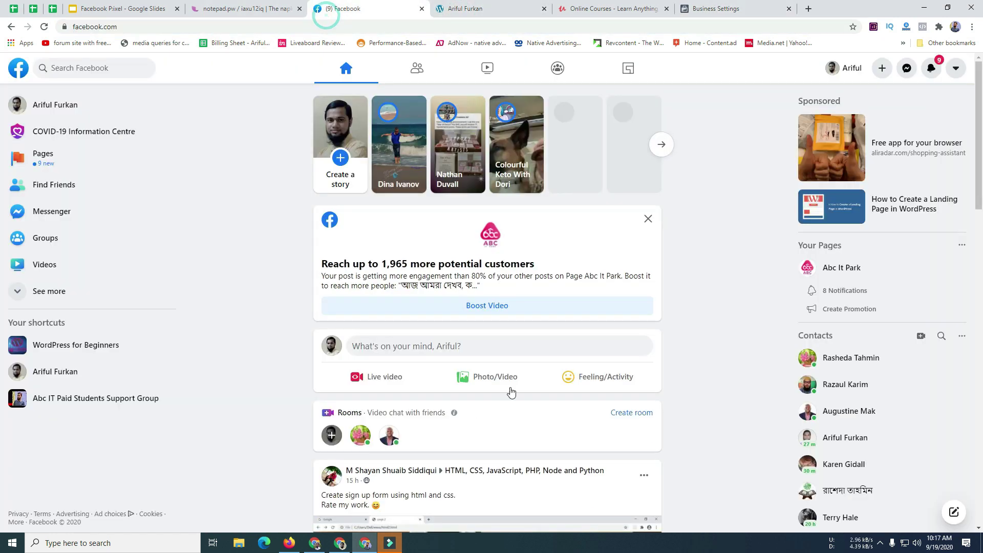
left_click(459, 7)
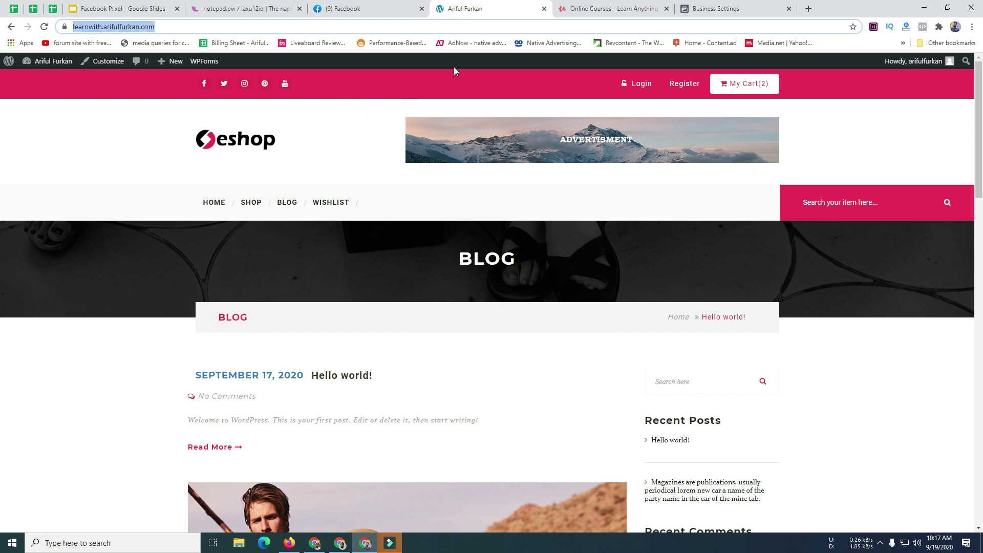
left_click(368, 7)
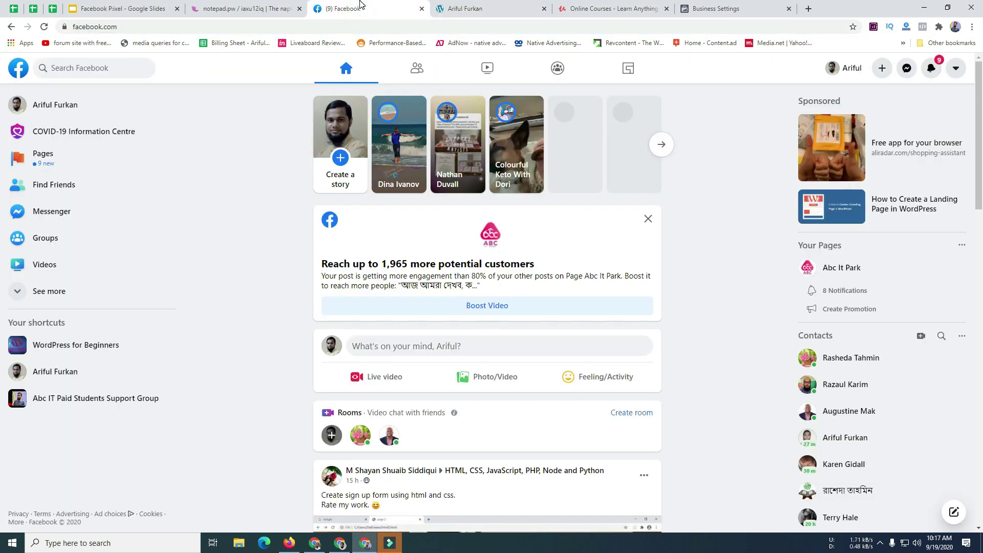
left_click(740, 8)
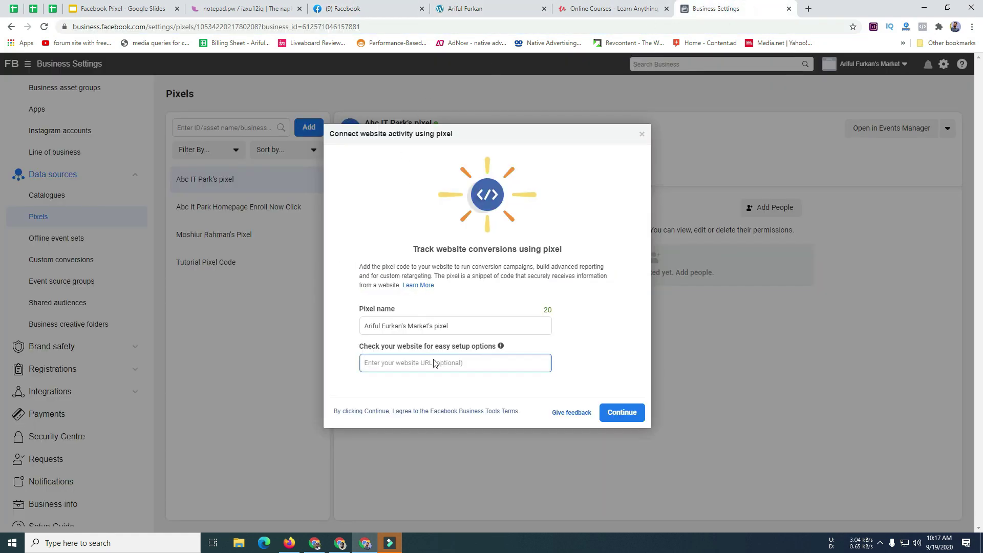
key("ctrl+v")
- Name the new pixel "Tutorial Pixel" and create it
left_click_drag(450, 326, 366, 326)
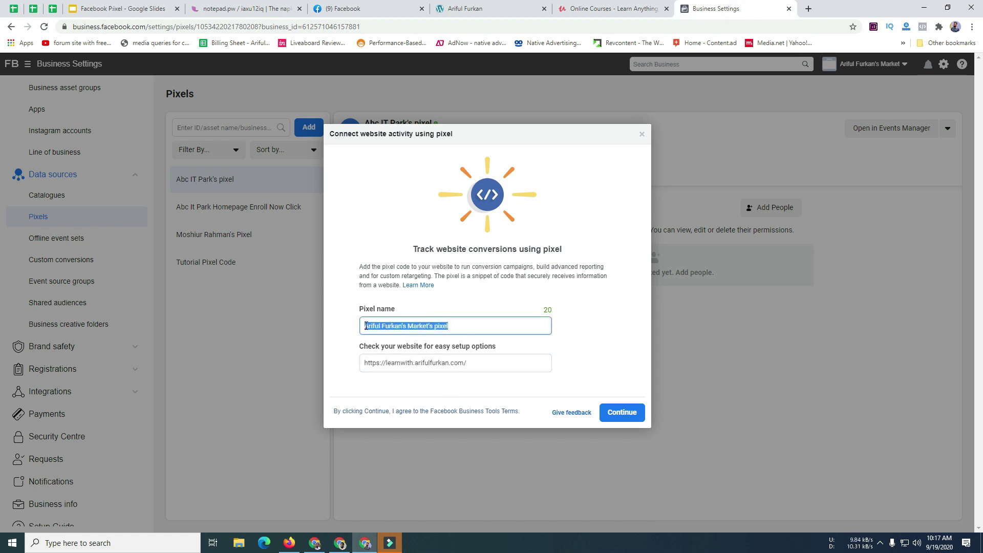
type("T")
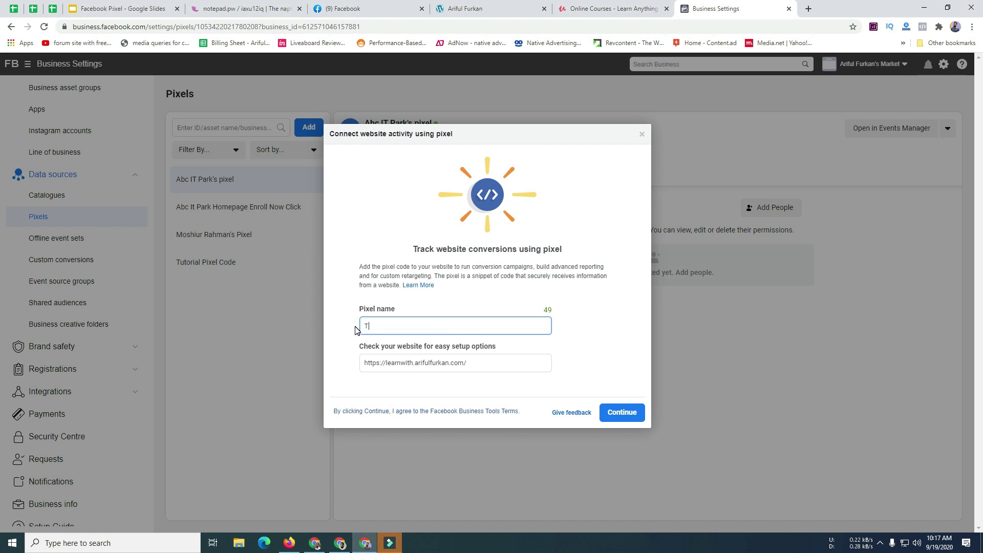
type("utorial Pixel")
left_click(614, 413)
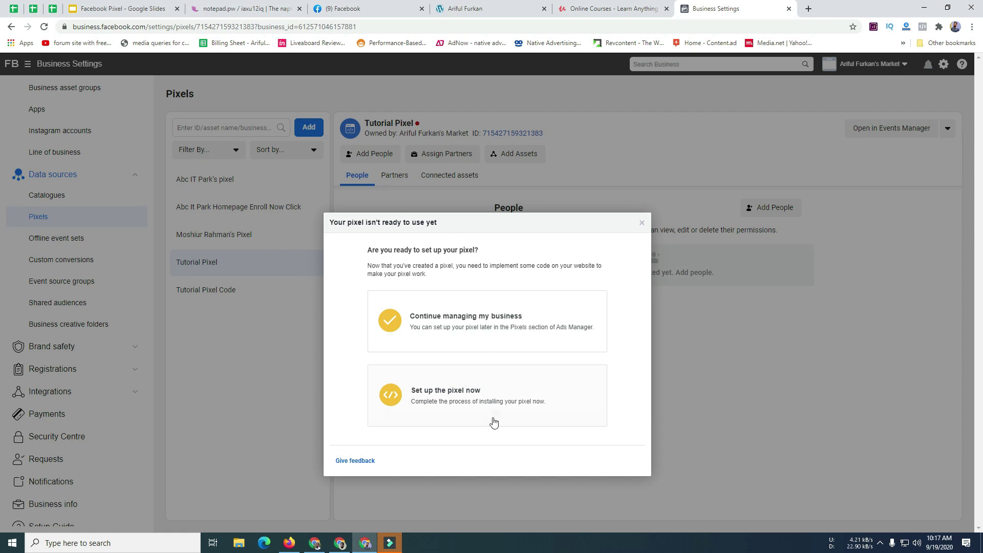
- Start the pixel setup, review the available partner integrations, and close the setup without choosing a partner
left_click(450, 392)
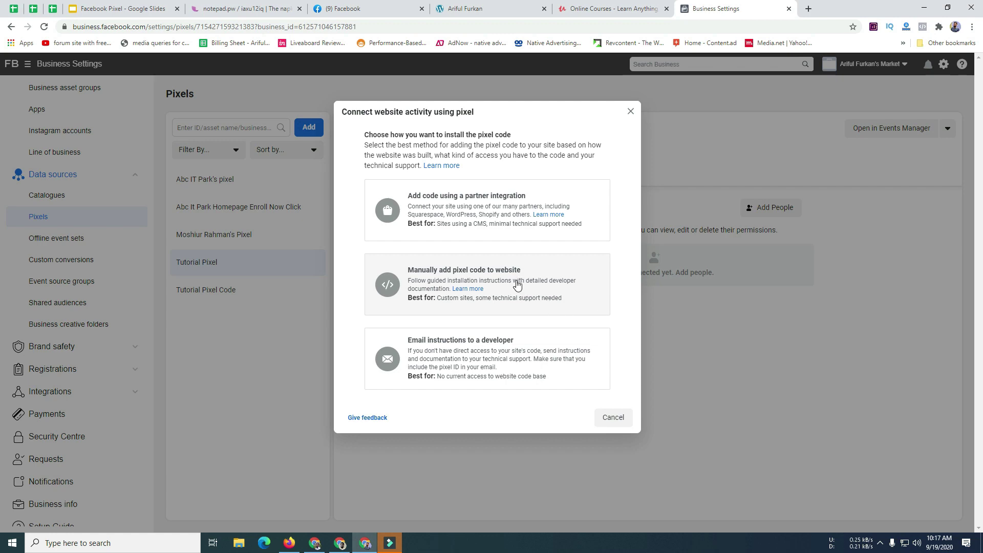
left_click(469, 202)
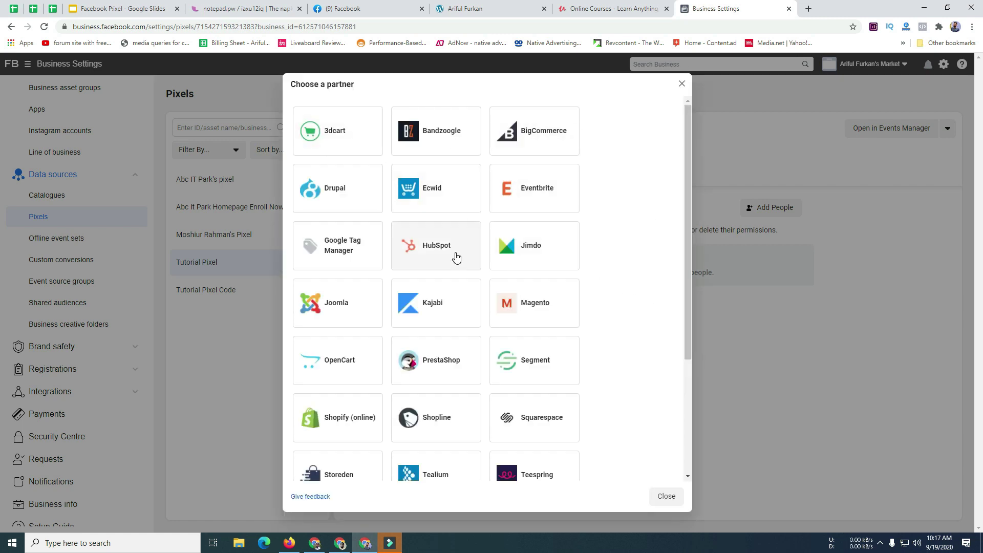
scroll(435, 349, "down", 3)
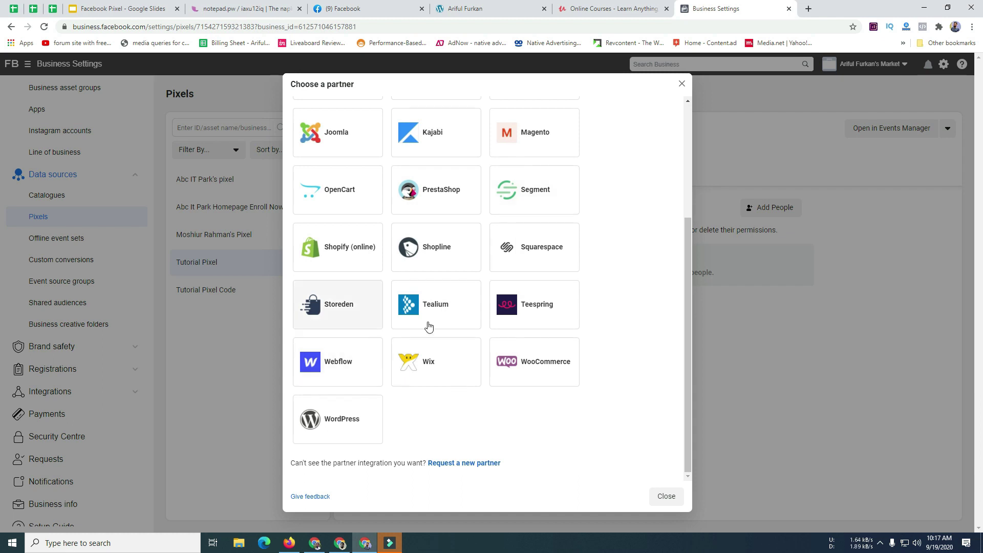
scroll(540, 239, "up", 3)
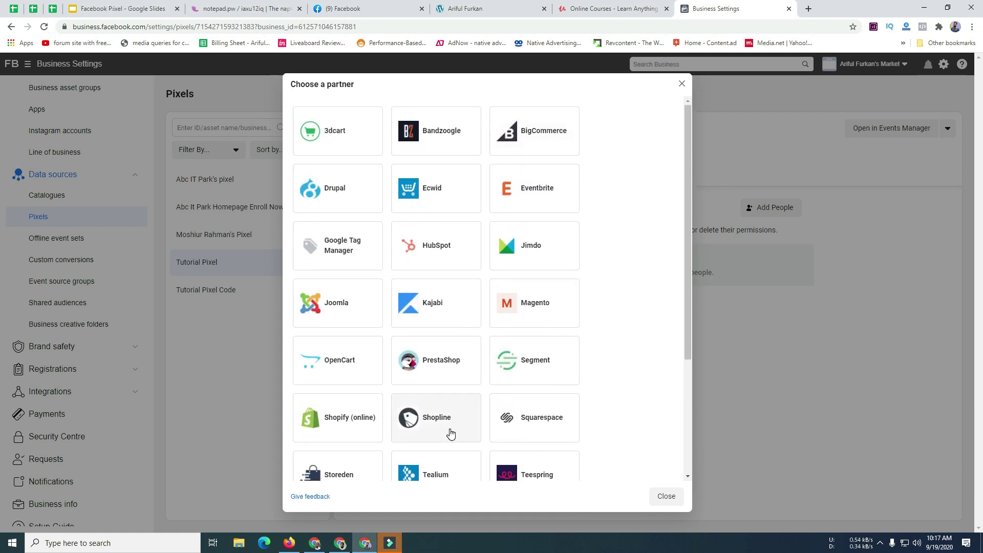
scroll(603, 385, "down", 3)
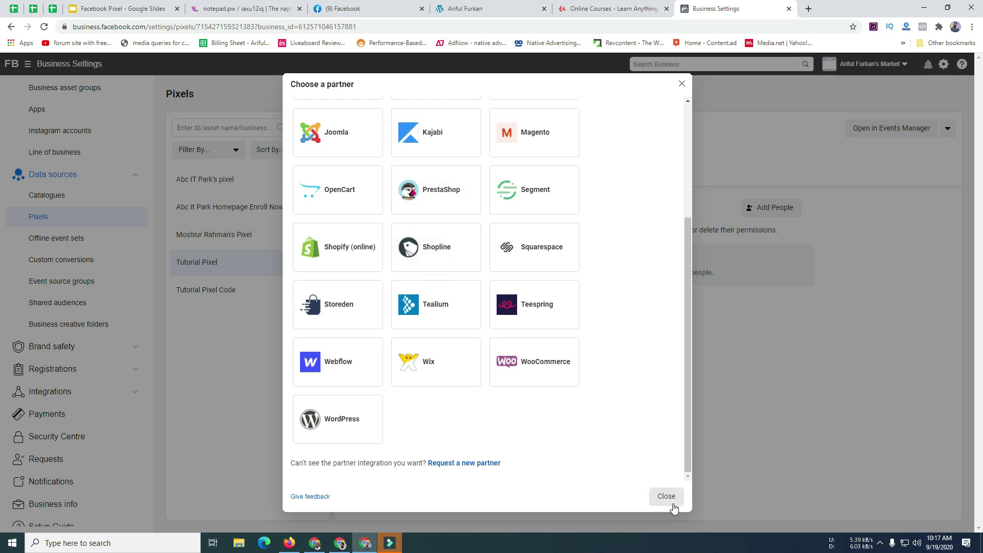
scroll(570, 353, "up", 3)
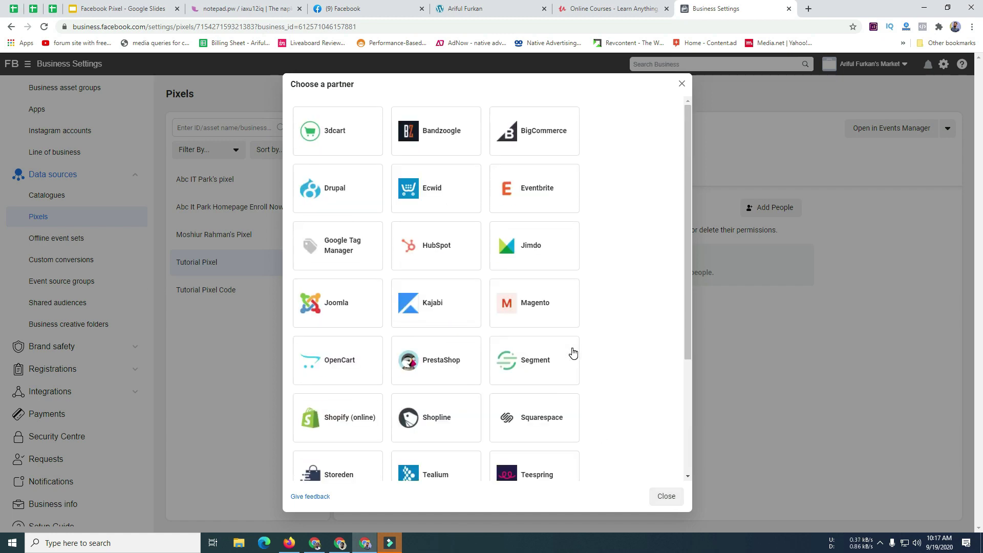
left_click(664, 496)
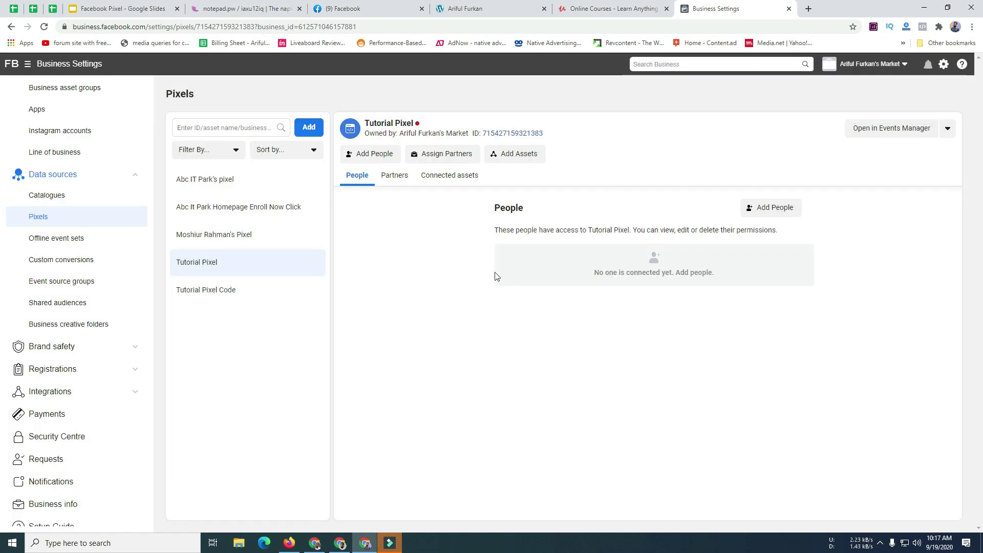
left_click(217, 265)
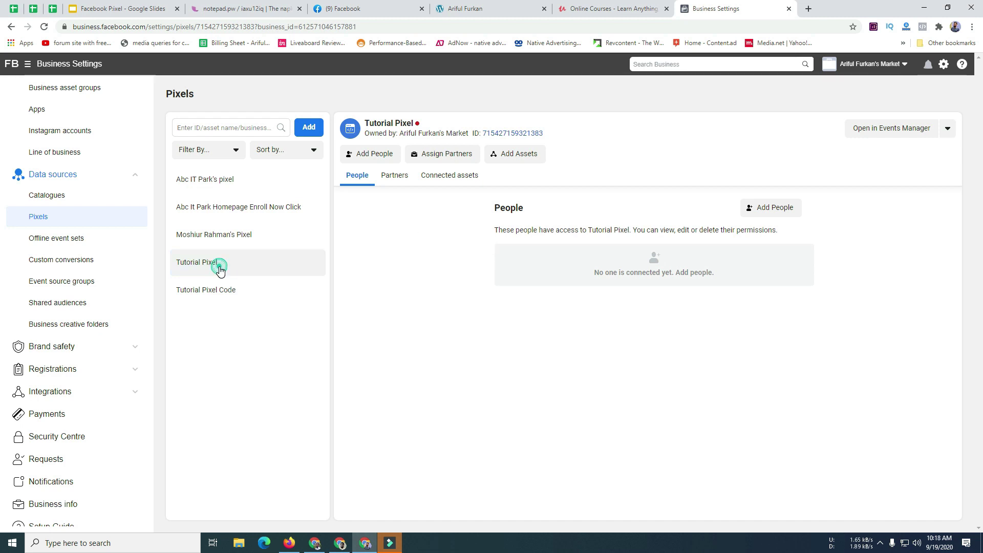
left_click(660, 372)
left_click(232, 264)
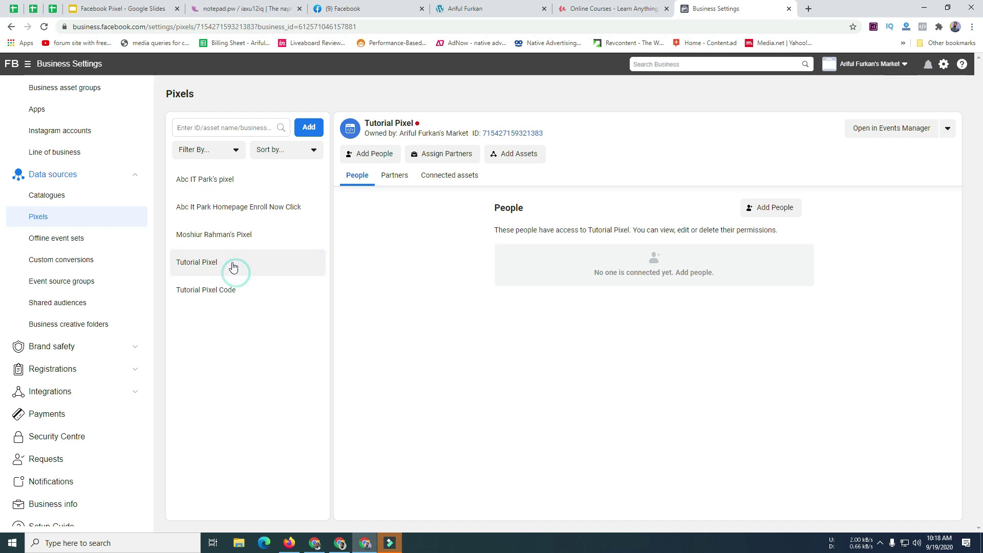
double_click(232, 264)
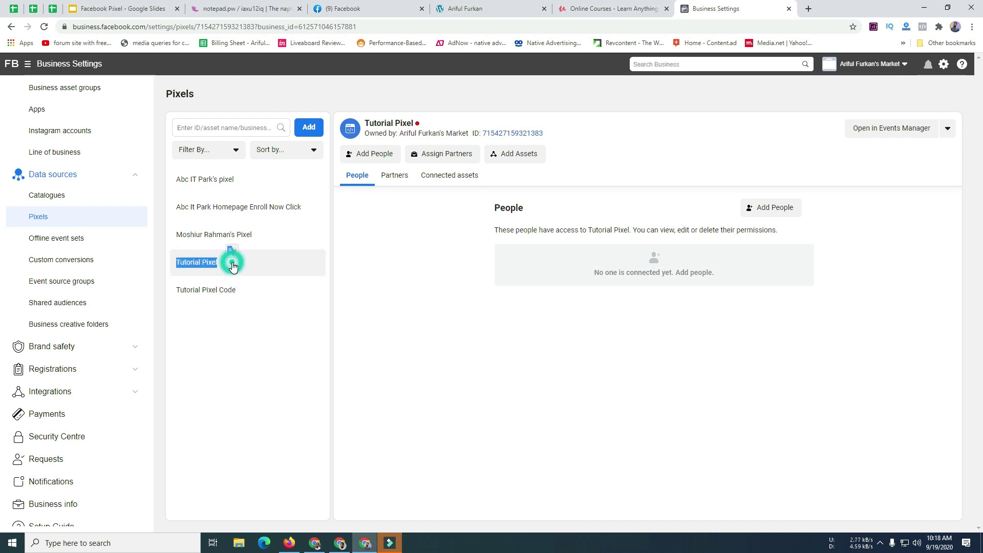
double_click(259, 264)
left_click(238, 264)
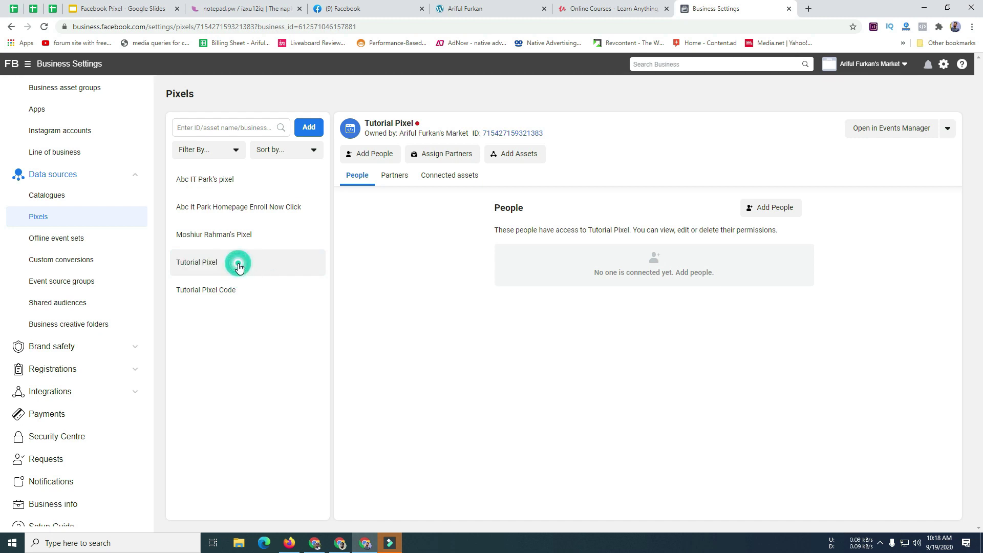
- Open the Tutorial Pixel in Events Manager from the Pixels settings
left_click(34, 220)
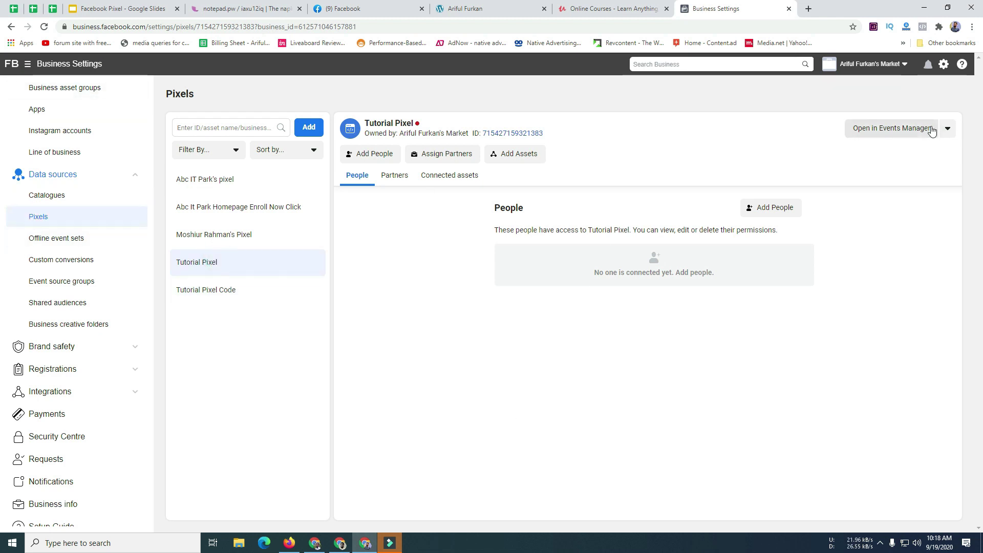
left_click(947, 128)
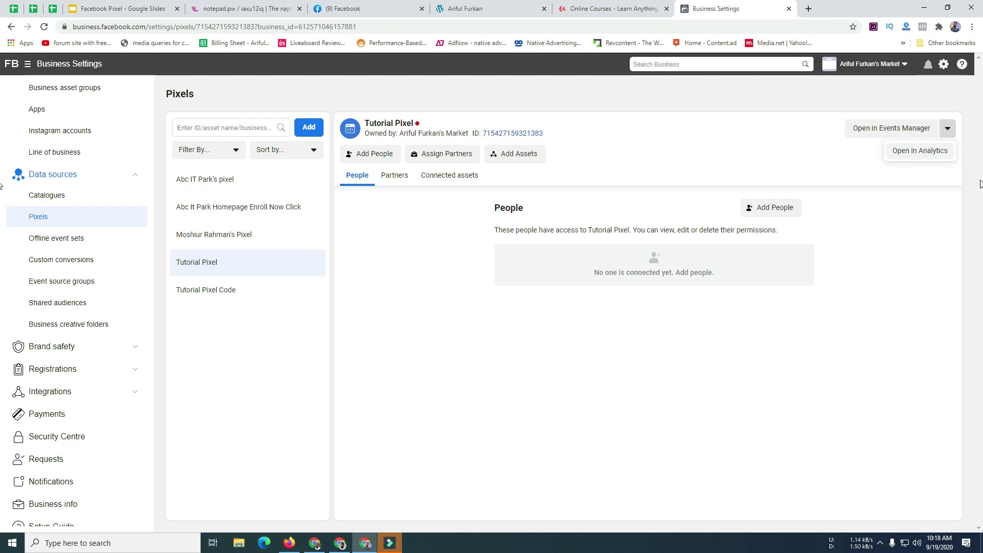
left_click(852, 127)
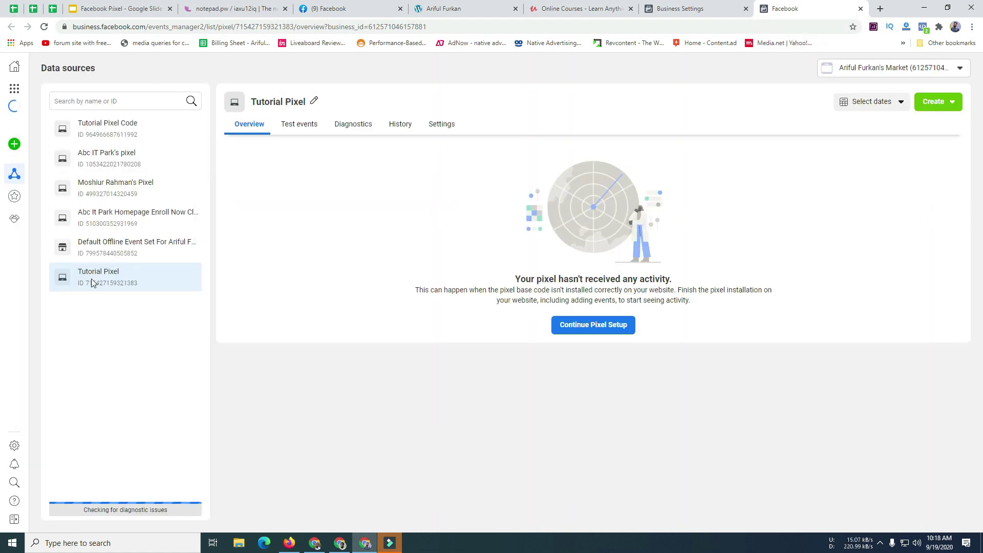
- Continue the Tutorial Pixel setup with manual code installation and copy the pixel base code
left_click(601, 326)
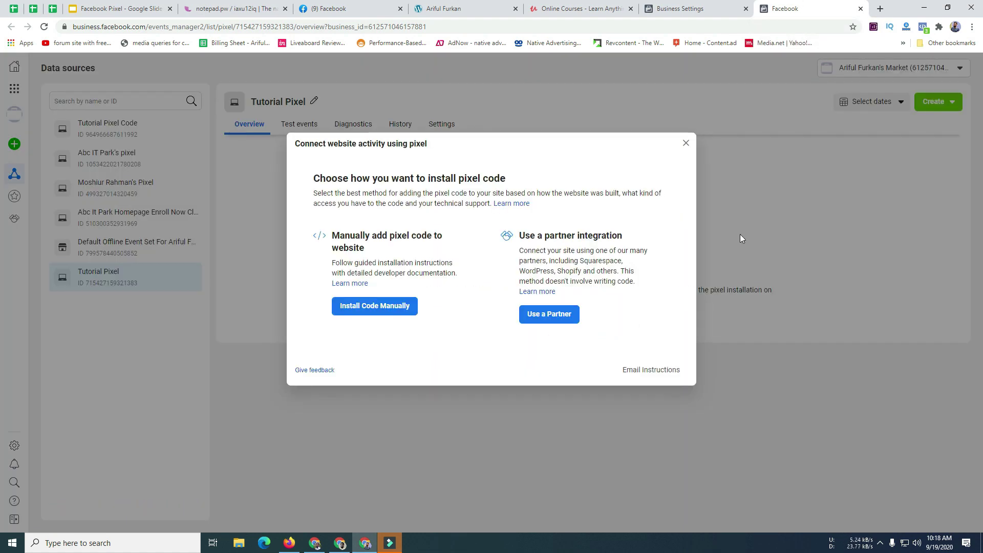
left_click(381, 306)
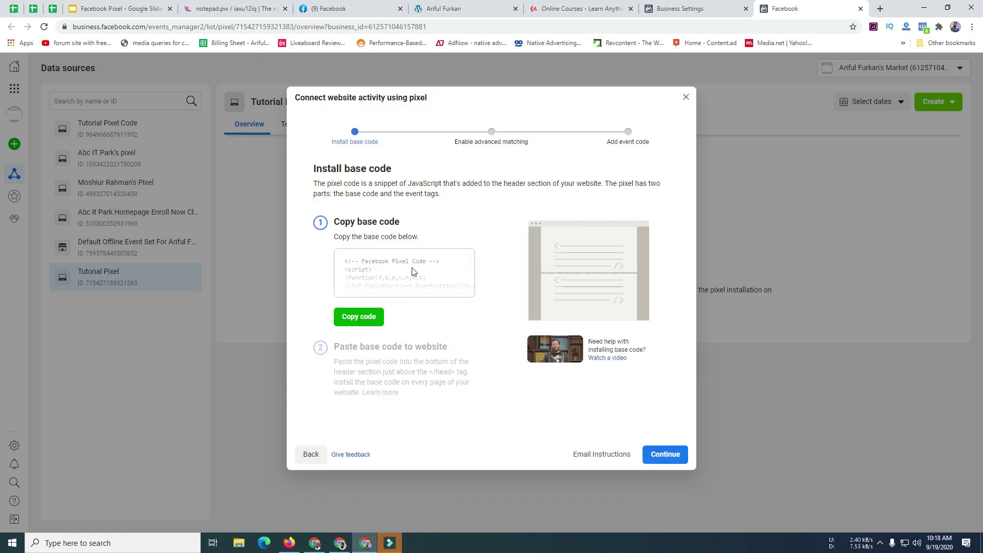
left_click(358, 318)
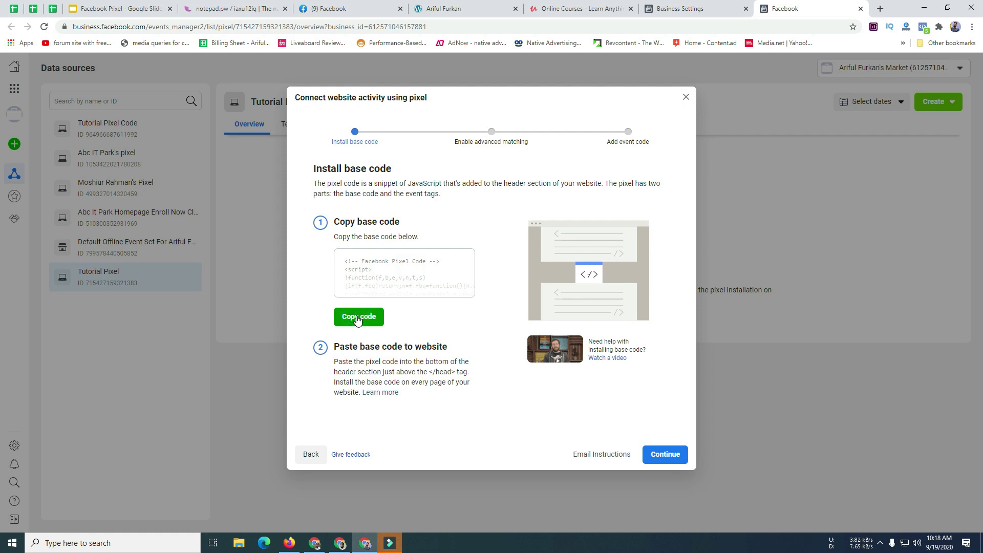
left_click(358, 318)
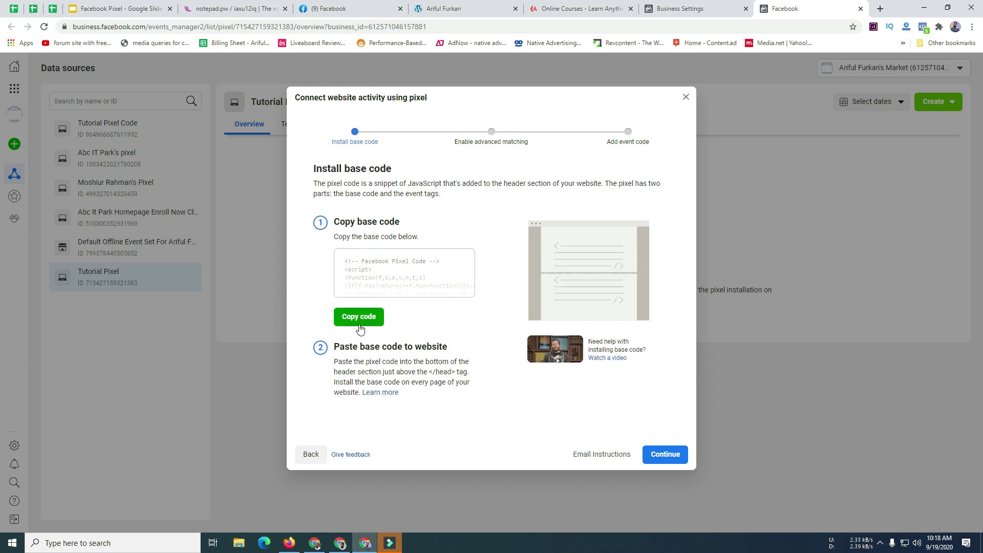
left_click(380, 314)
- Look ahead at the automatic advanced matching stage, return to the base code installation instructions, and copy the base code again
left_click(670, 454)
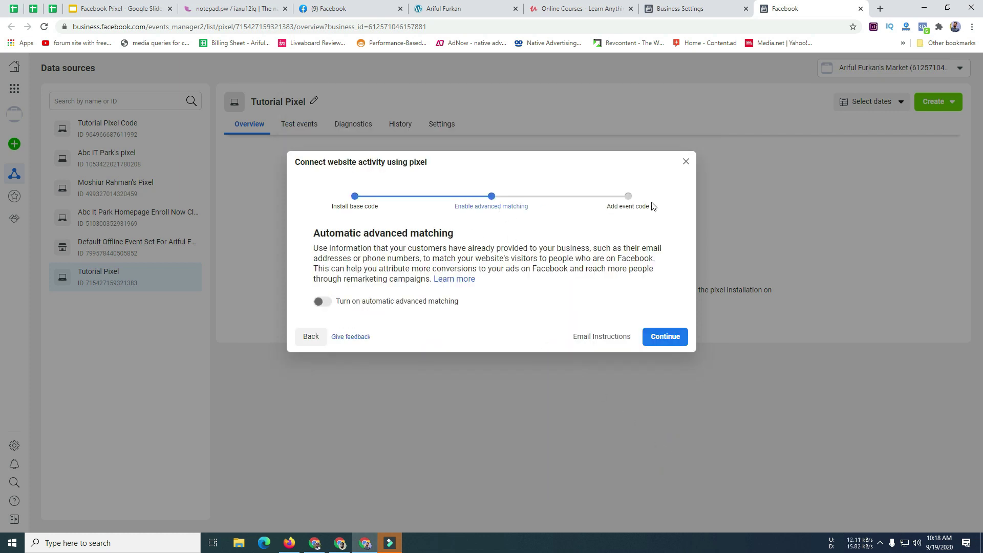
left_click(310, 338)
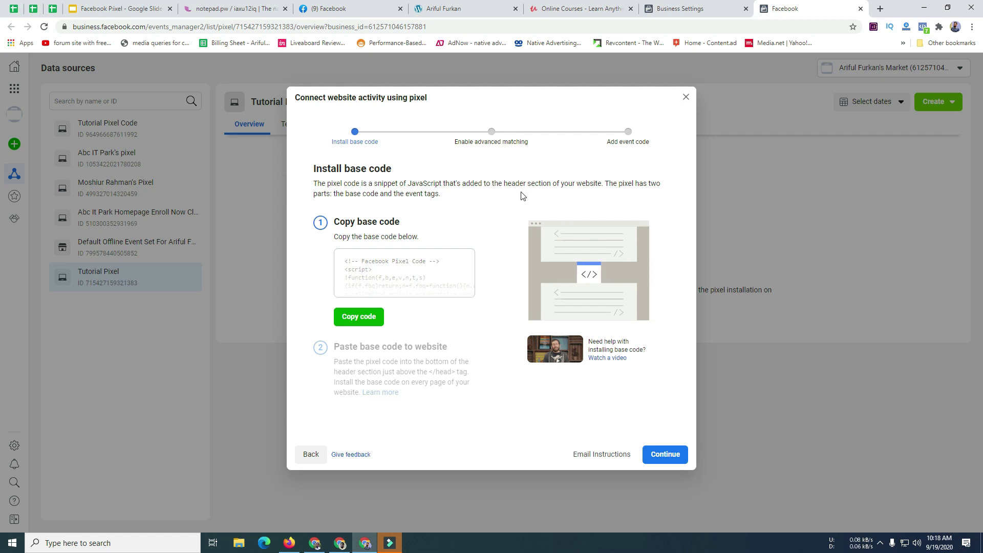
left_click_drag(462, 184, 596, 184)
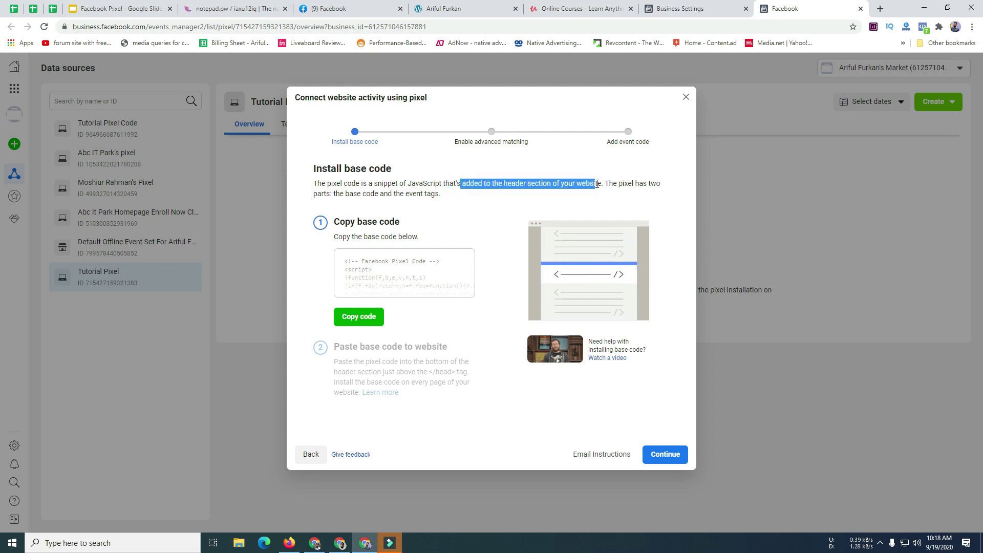
left_click(473, 214)
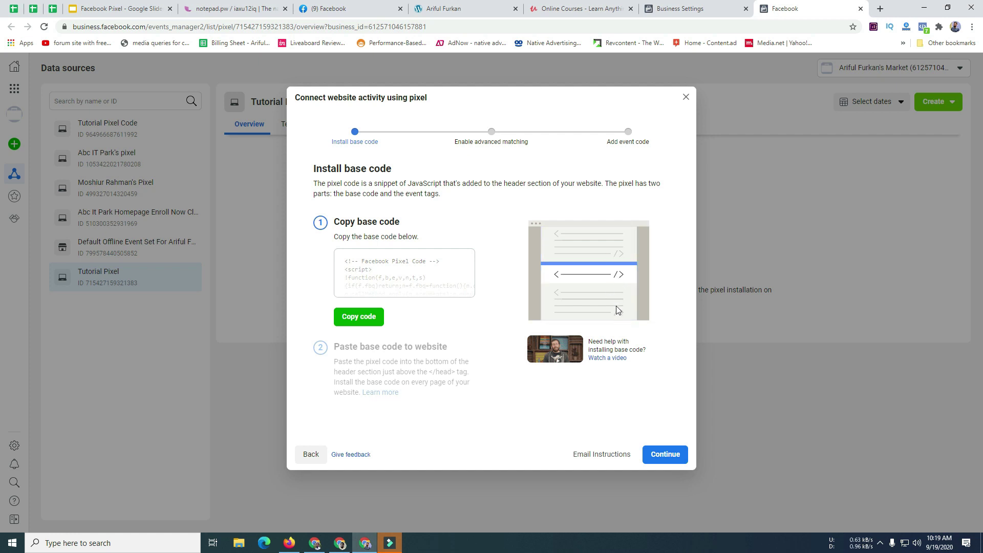
left_click(360, 315)
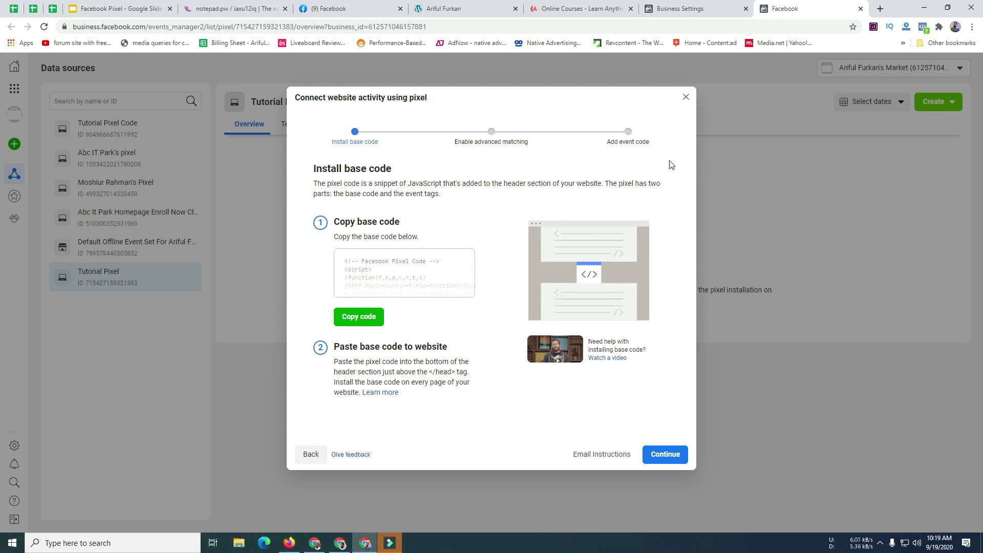
left_click(359, 319)
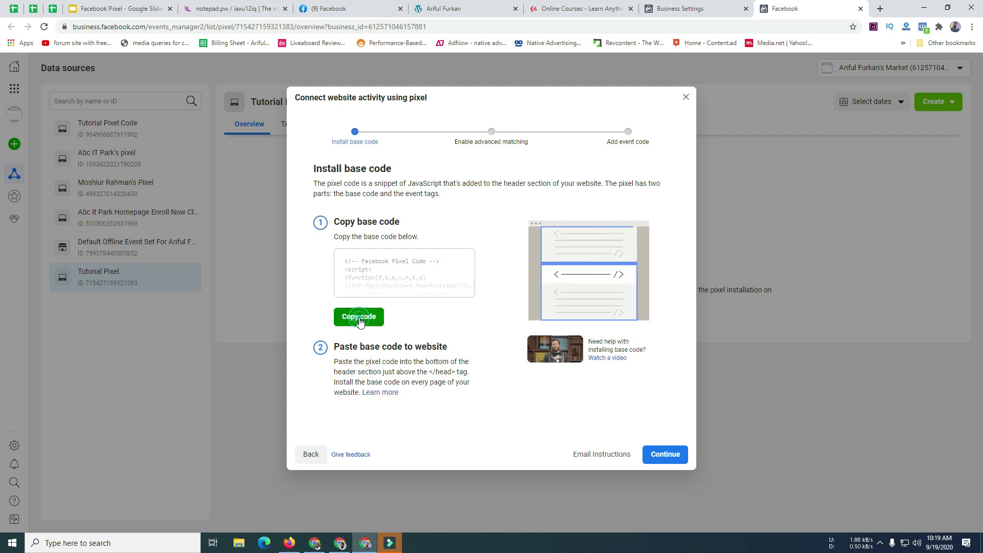
- Switch to the eshop WordPress site's admin dashboard and open the Insert Headers and Footers settings
left_click(451, 9)
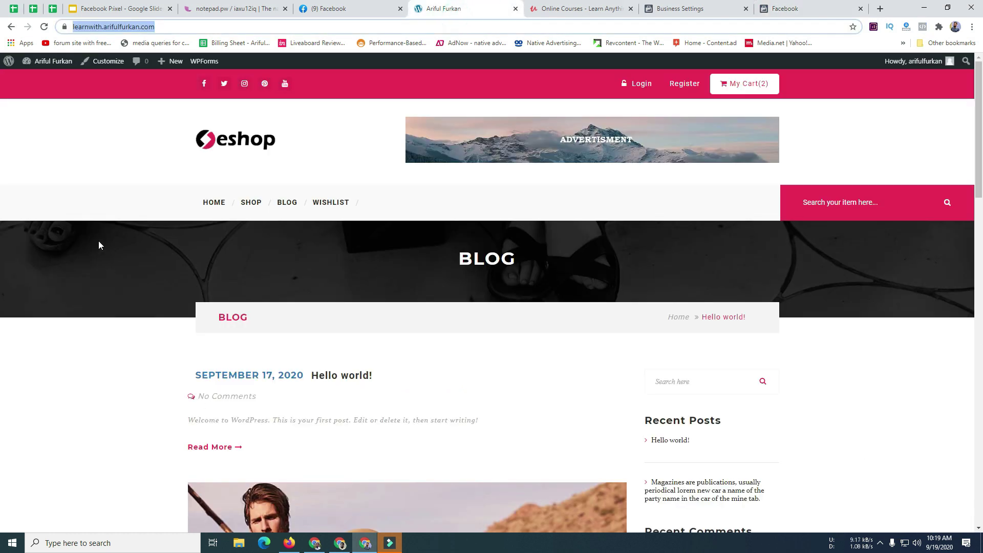
mouse_move(46, 62)
left_click(39, 80)
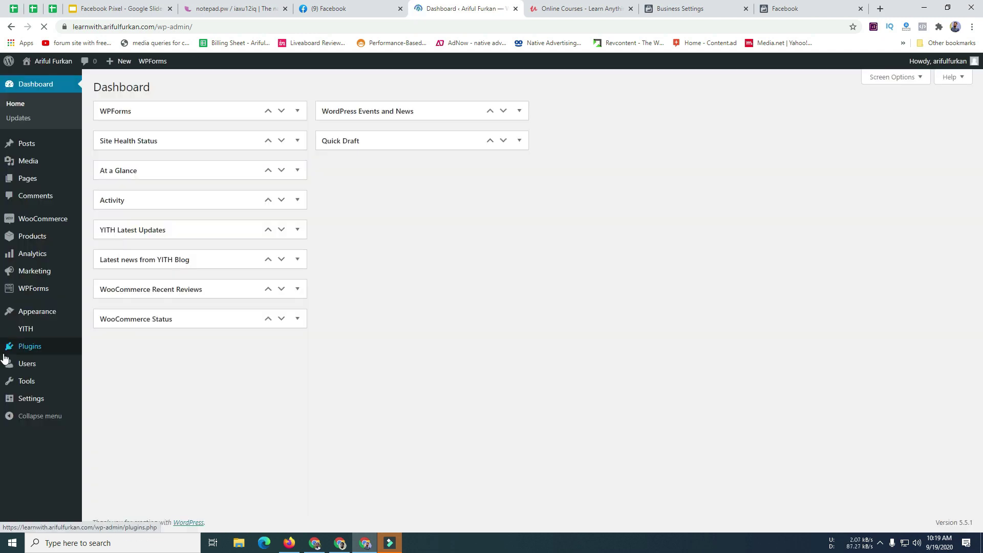
mouse_move(27, 399)
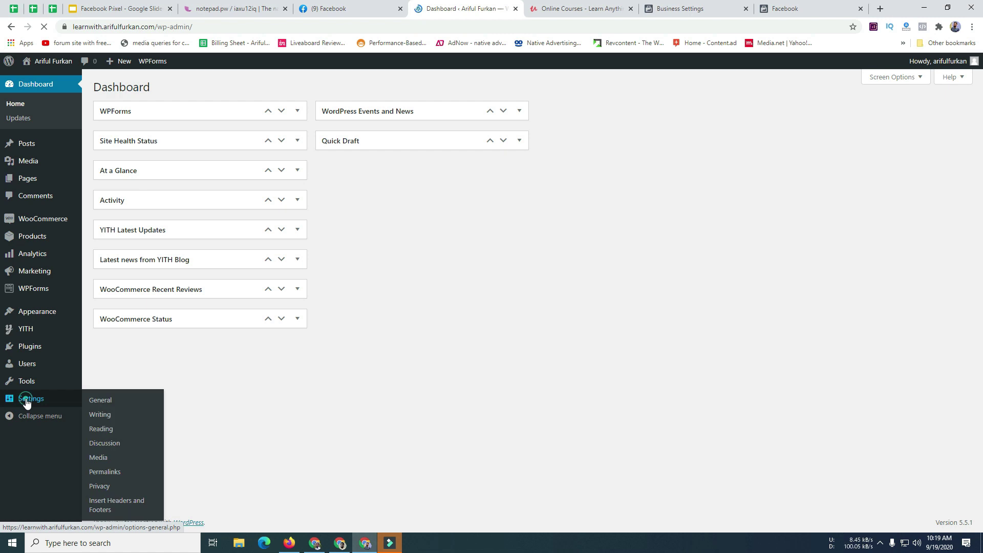
left_click(116, 506)
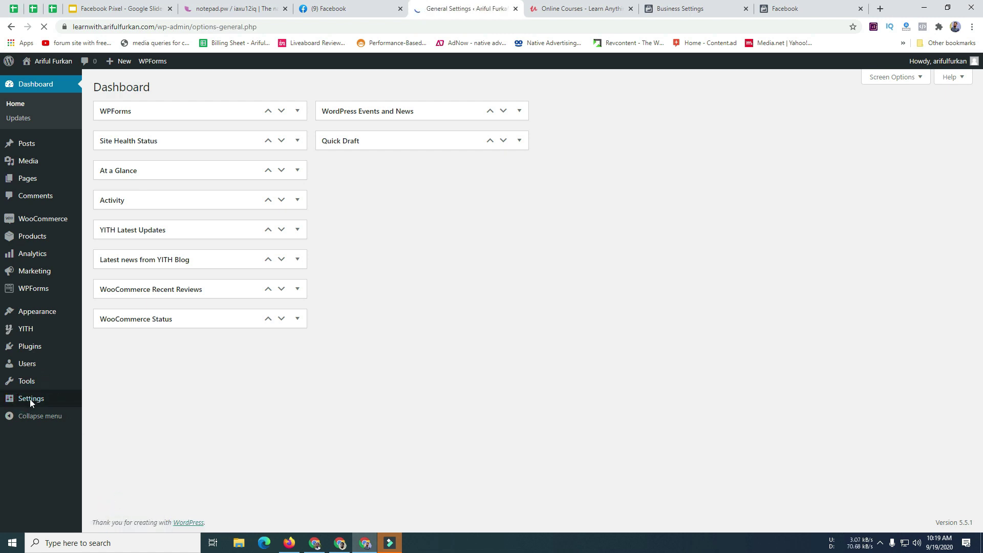
scroll(661, 402, "down", 5)
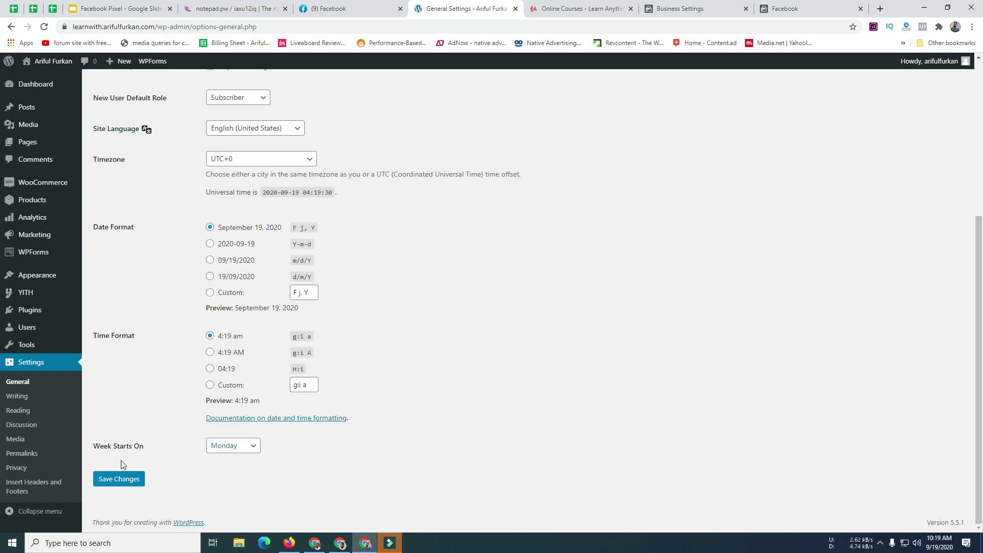
left_click(32, 486)
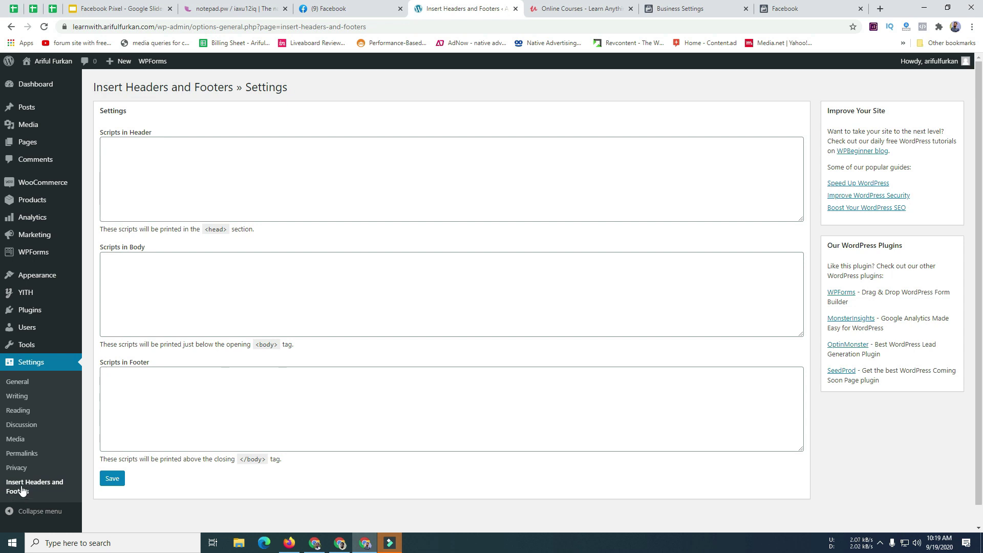
- Paste the Facebook pixel base code into Scripts in Header and save the settings
left_click(139, 160)
key("ctrl+v")
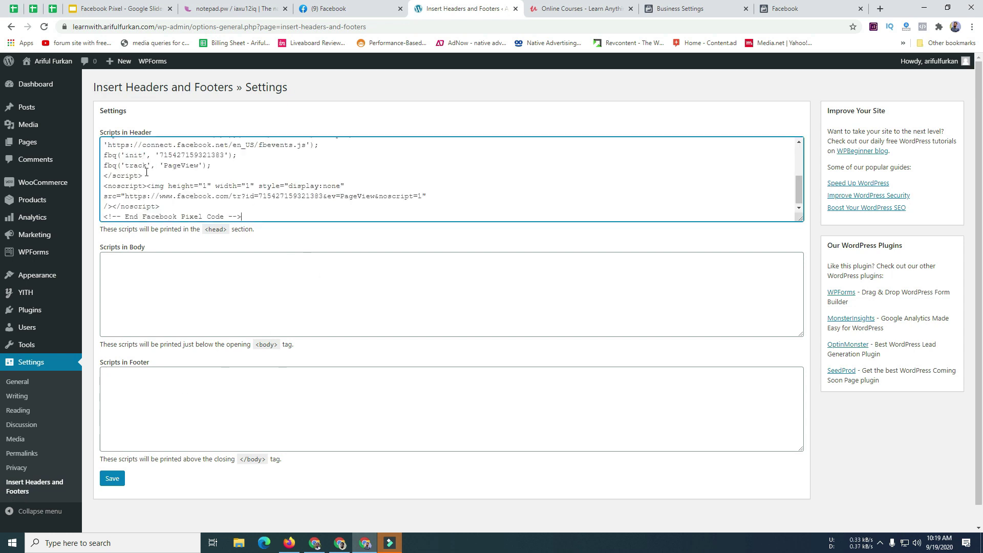
left_click(113, 479)
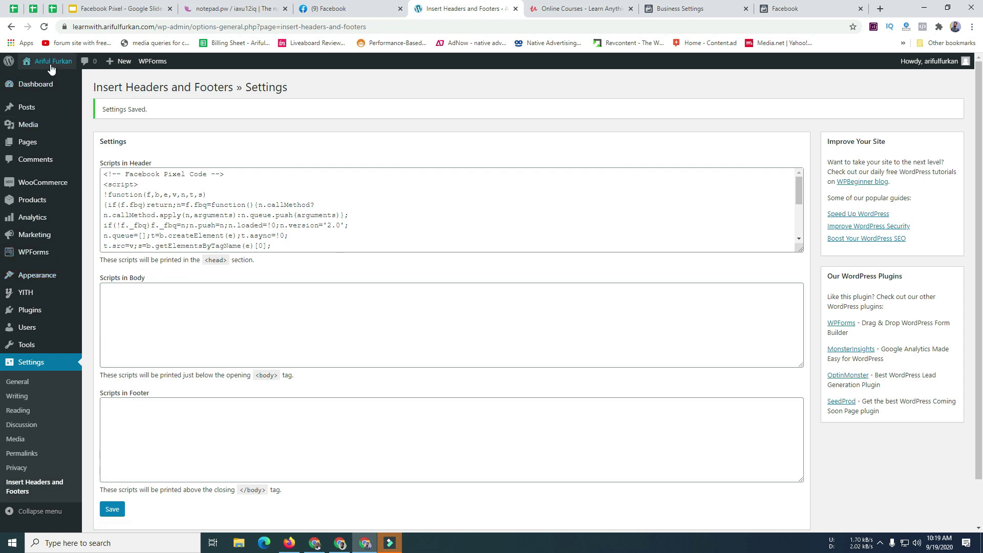
- Open the live eshop site in a separate tab and inspect its pixel with Facebook Pixel Helper
middle_click(41, 82)
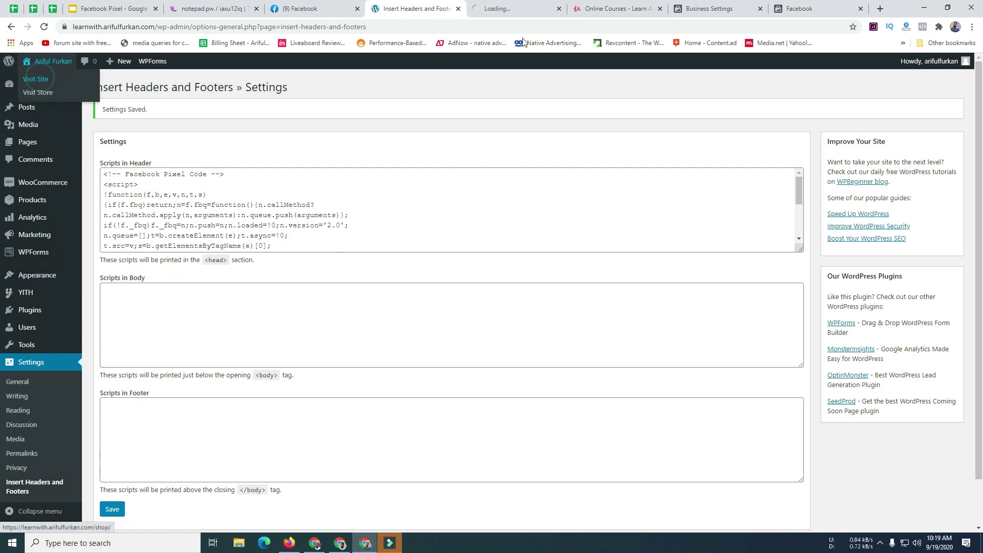
key("ctrl+Tab")
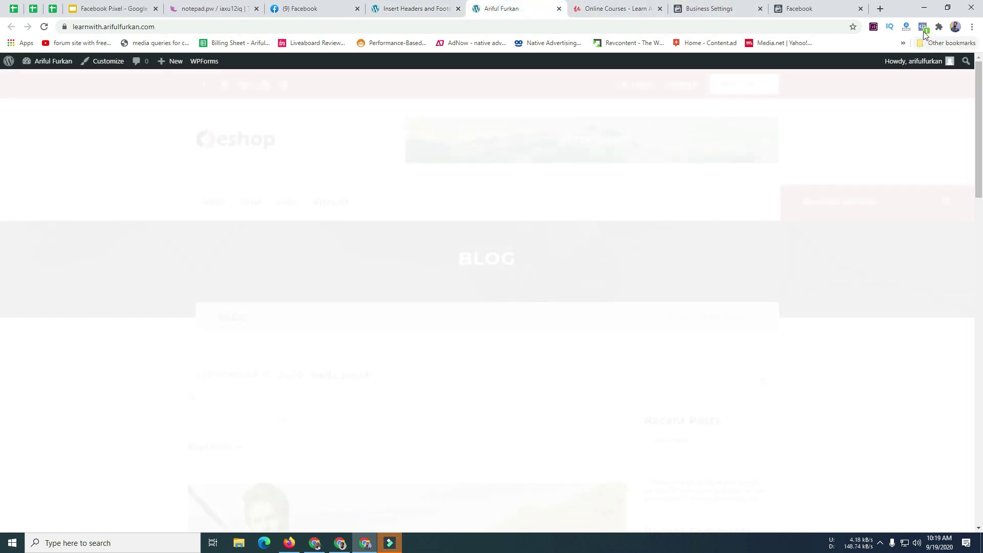
left_click(923, 26)
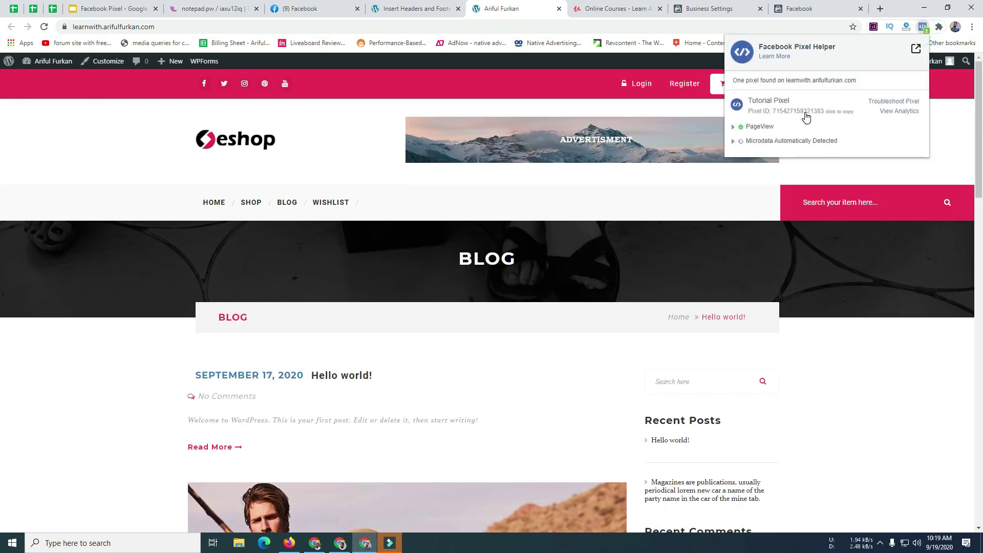
- Check the Tutorial Pixel's activity status in Business Settings, reloading the page to refresh it
left_click(720, 6)
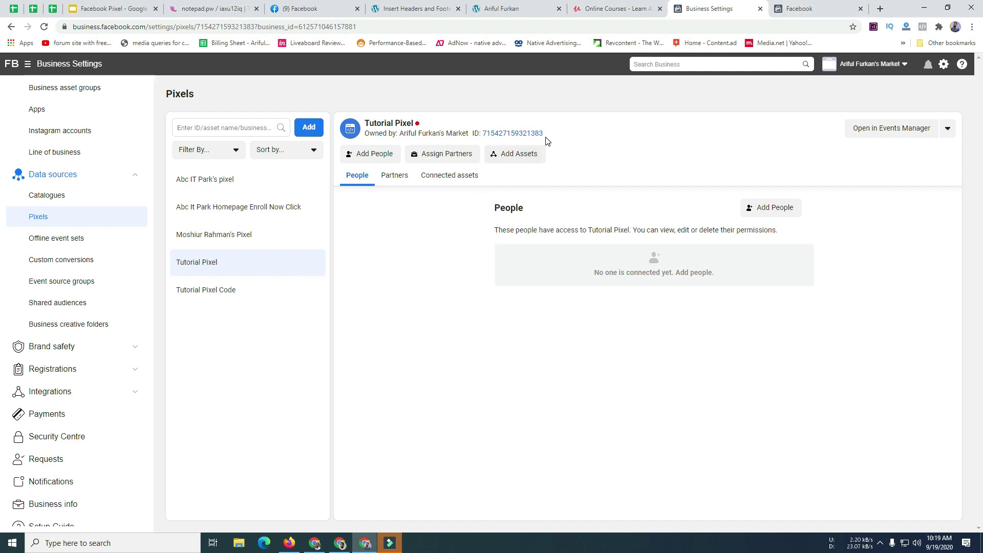
mouse_move(417, 126)
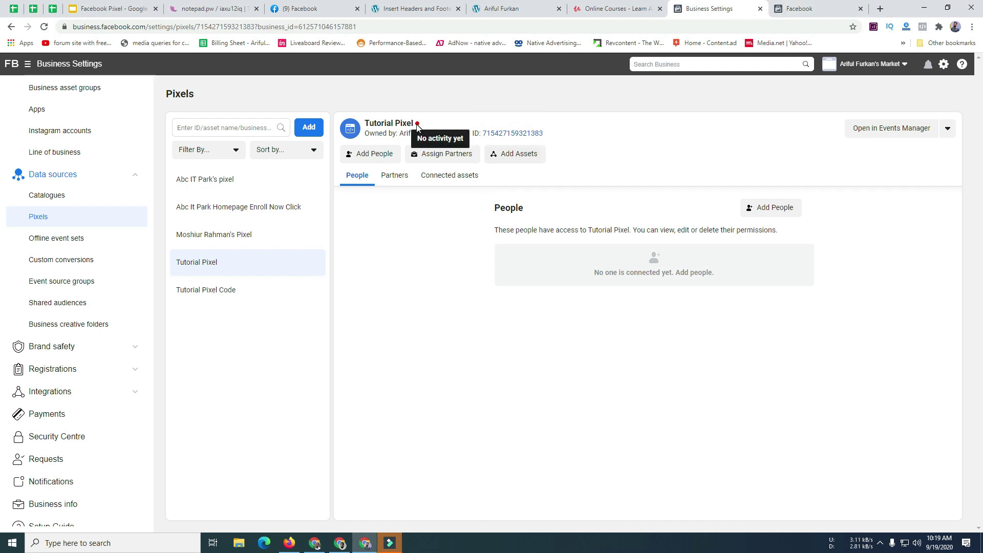
left_click(44, 26)
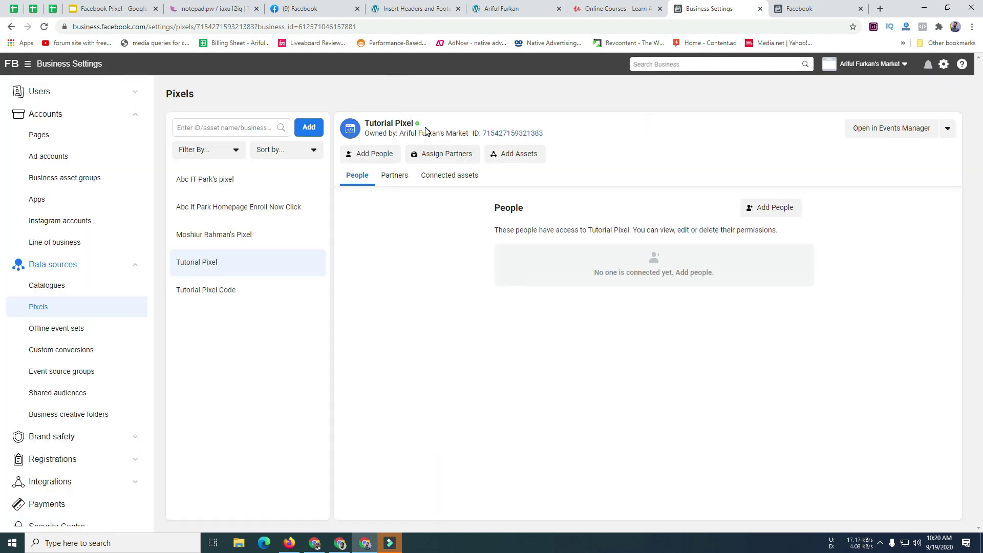
- Close the old Events Manager page and the Insert Headers and Footers page, keeping the live eshop site open
left_click(392, 9)
left_click(492, 7)
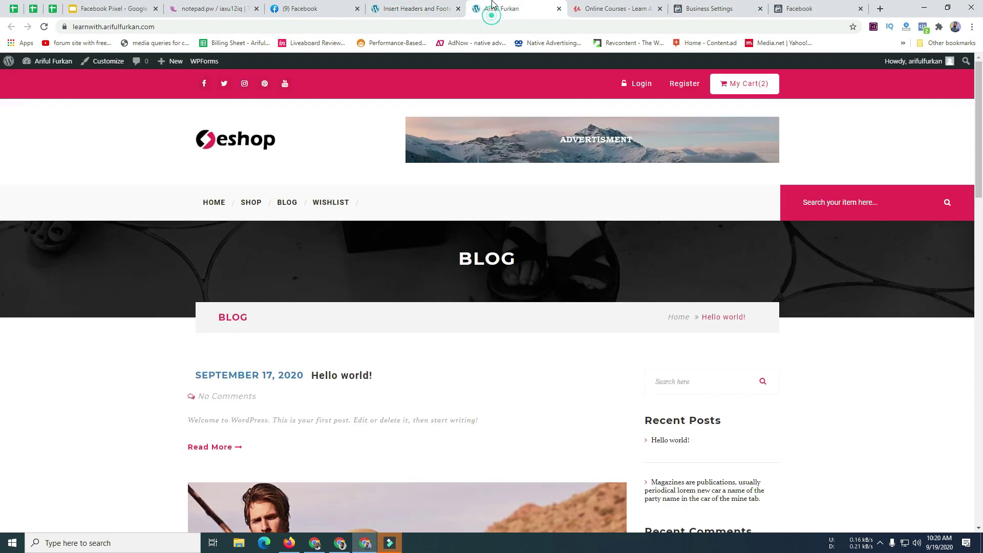
left_click(860, 9)
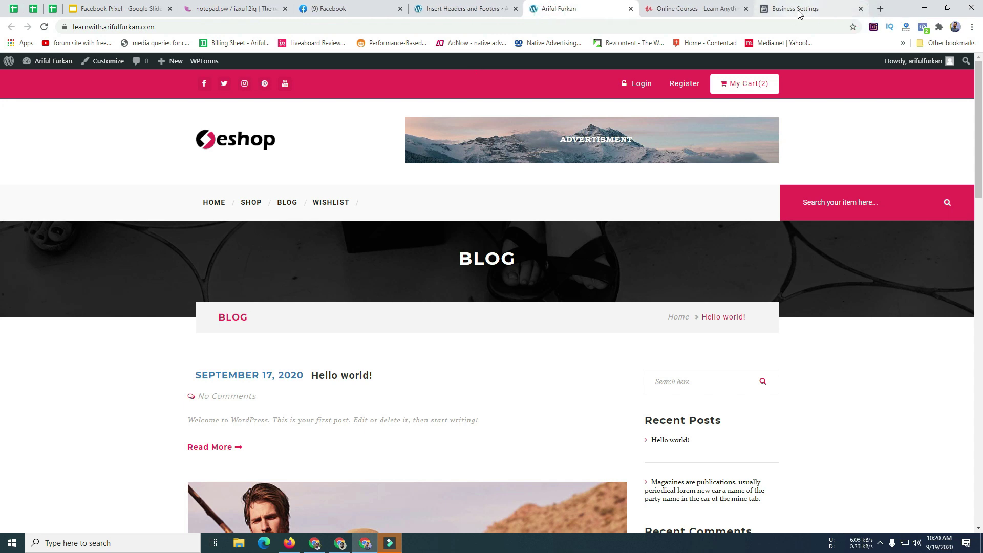
left_click(448, 9)
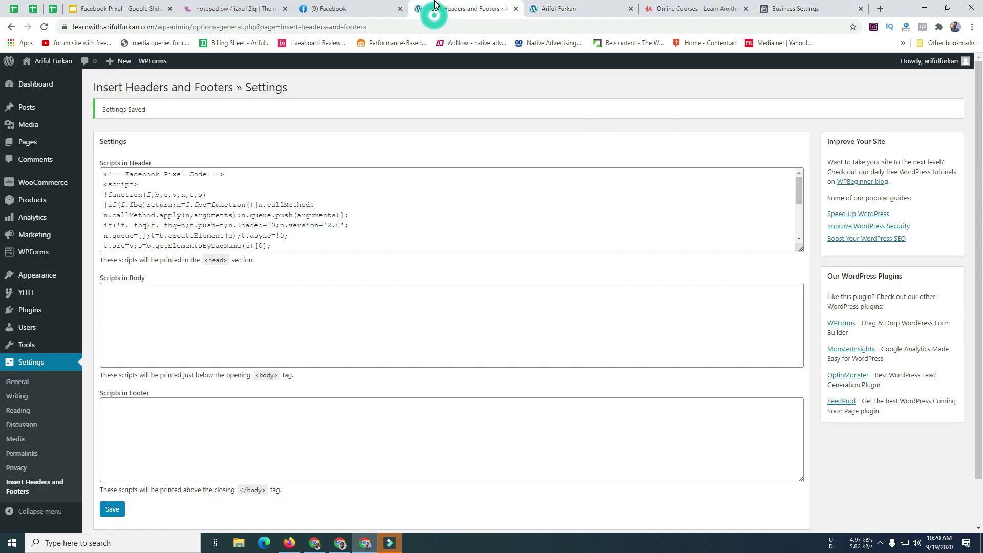
left_click(516, 9)
left_click(326, 7)
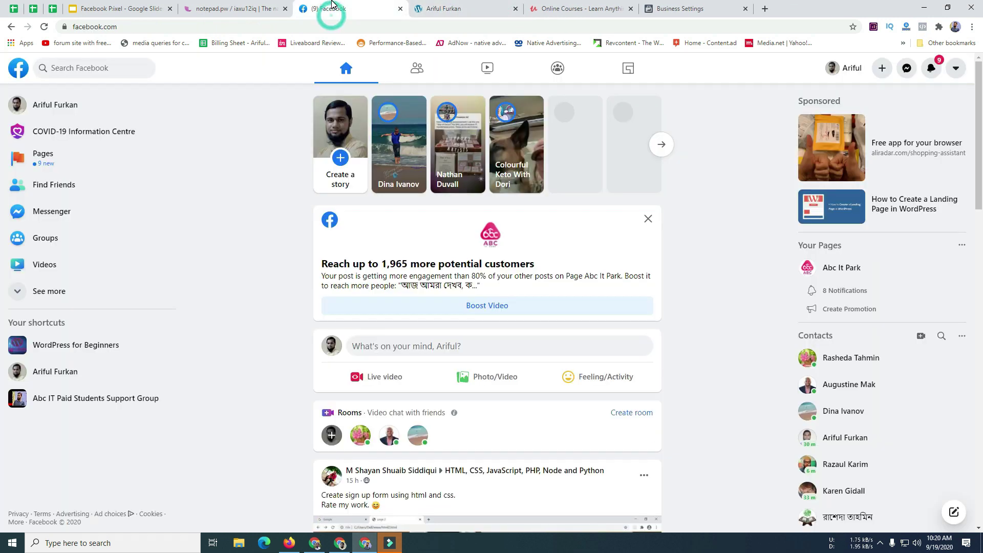
left_click(434, 6)
- Reopen the Tutorial Pixel in Events Manager from the Pixels settings and close the Business Settings page
left_click(717, 9)
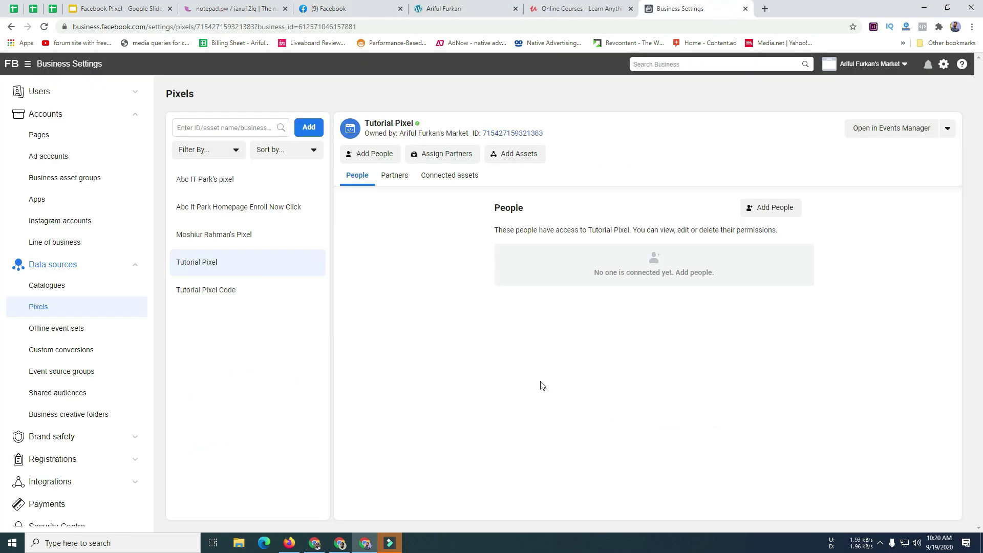
left_click(220, 267)
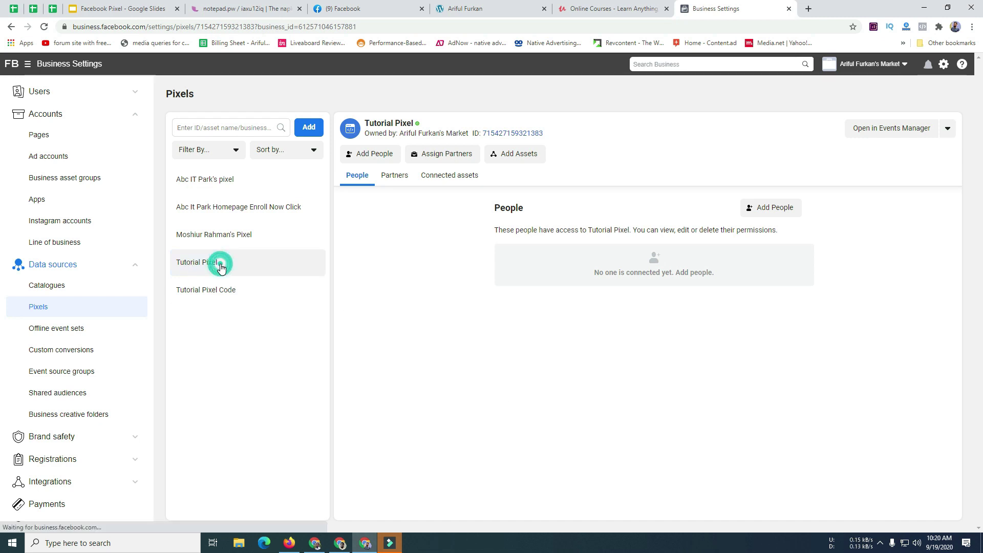
left_click(884, 128)
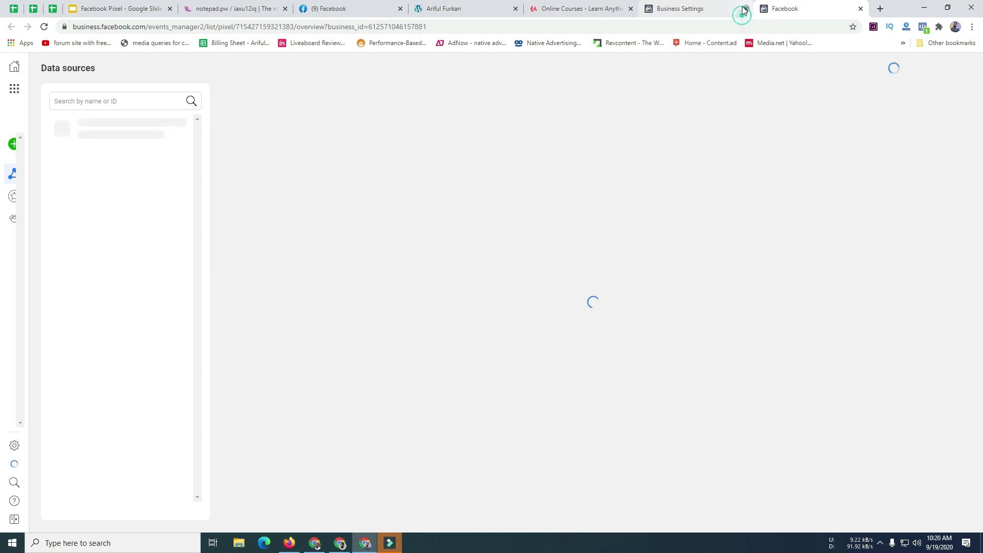
left_click(746, 9)
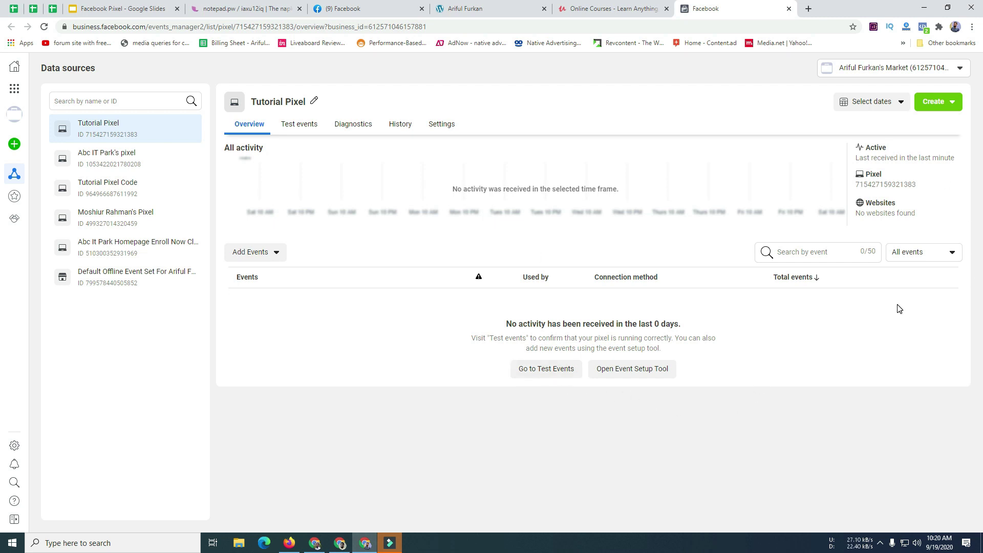
- Switch to the eshop site and open the Blazer Coat product from its Shop page
left_click(464, 8)
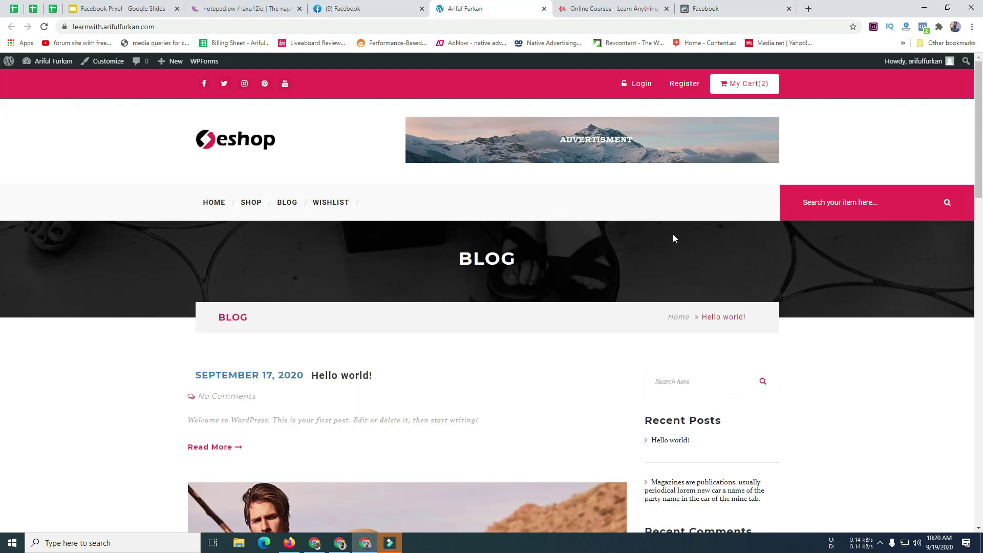
left_click(249, 206)
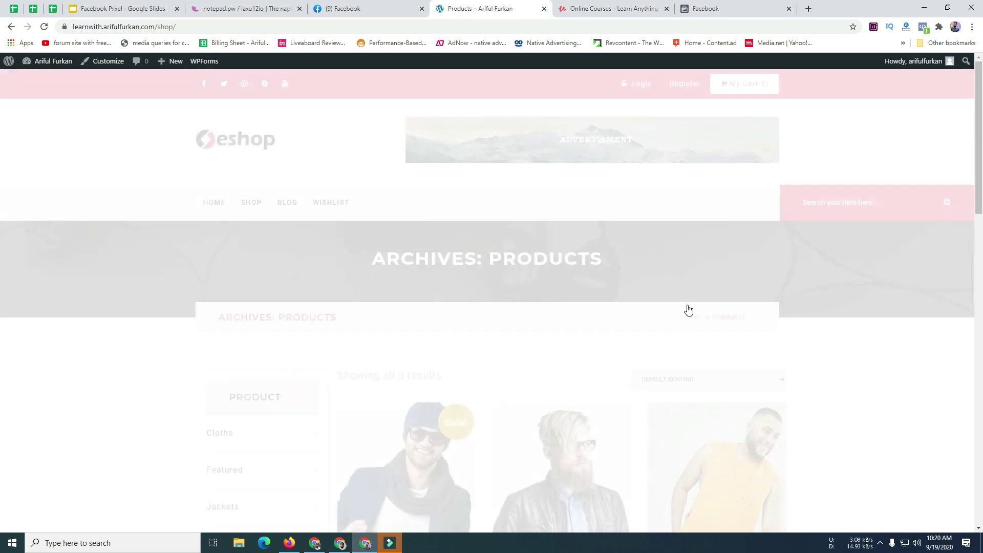
scroll(687, 309, "down", 6)
left_click(368, 281)
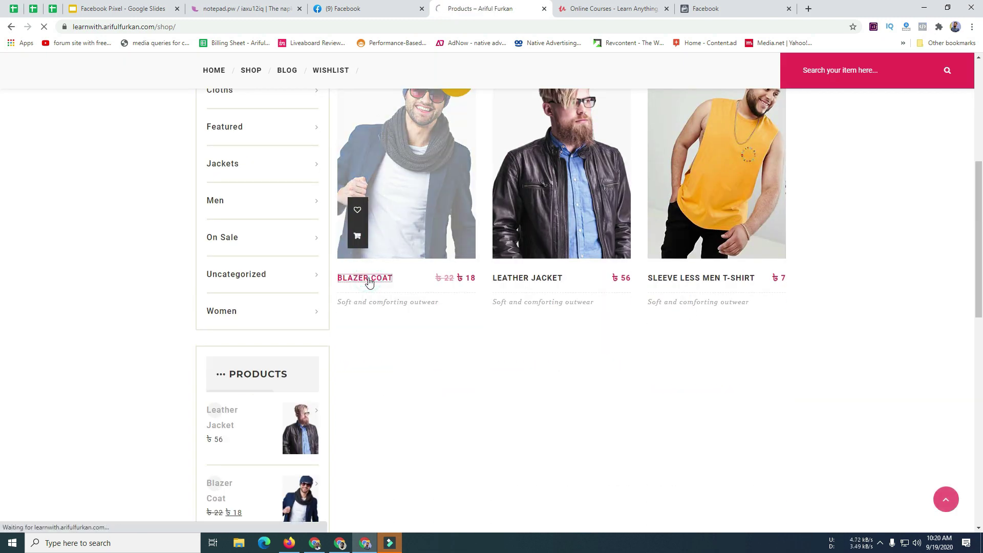
- Copy the web address of the eshop's Blazer Coat product page
scroll(538, 294, "down", 3)
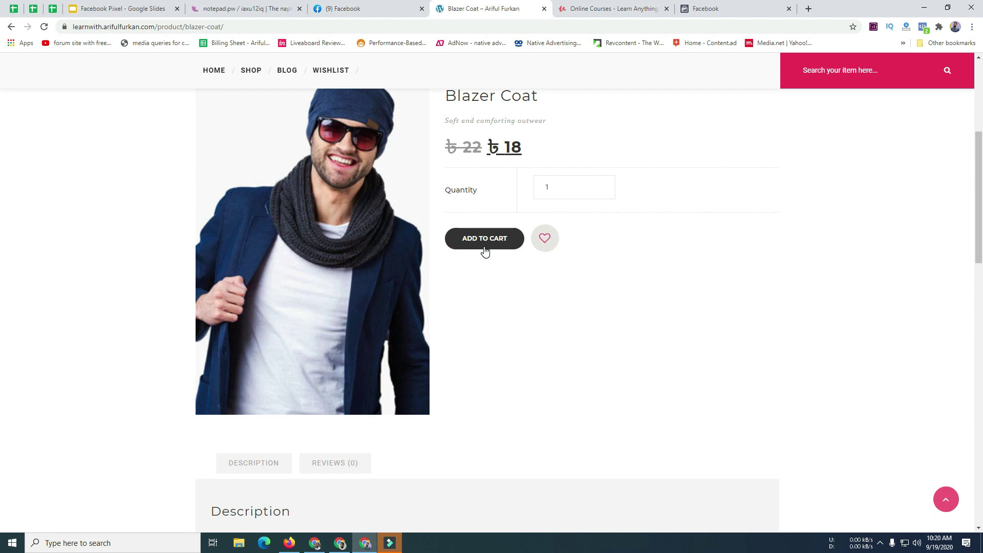
scroll(525, 304, "up", 2)
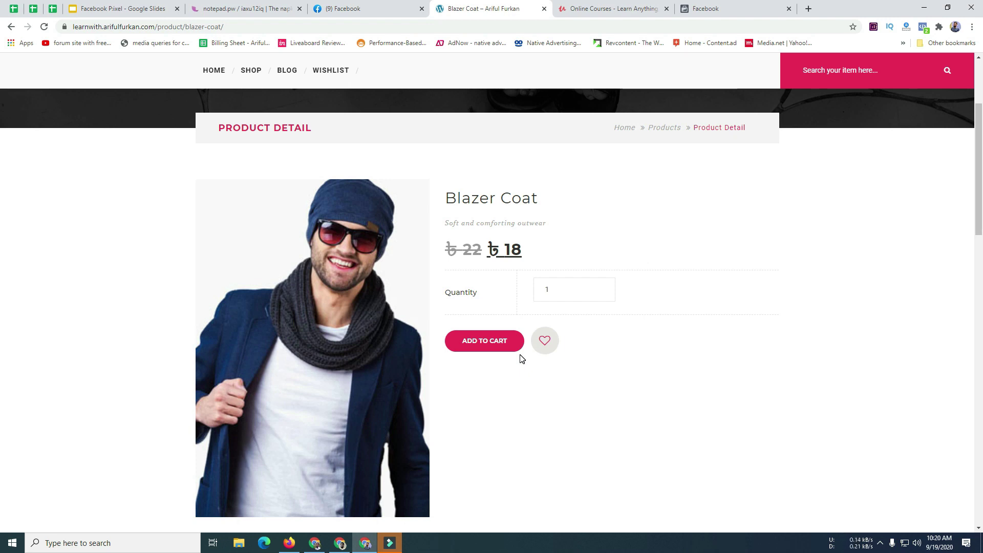
left_click(236, 25)
key("ctrl+c")
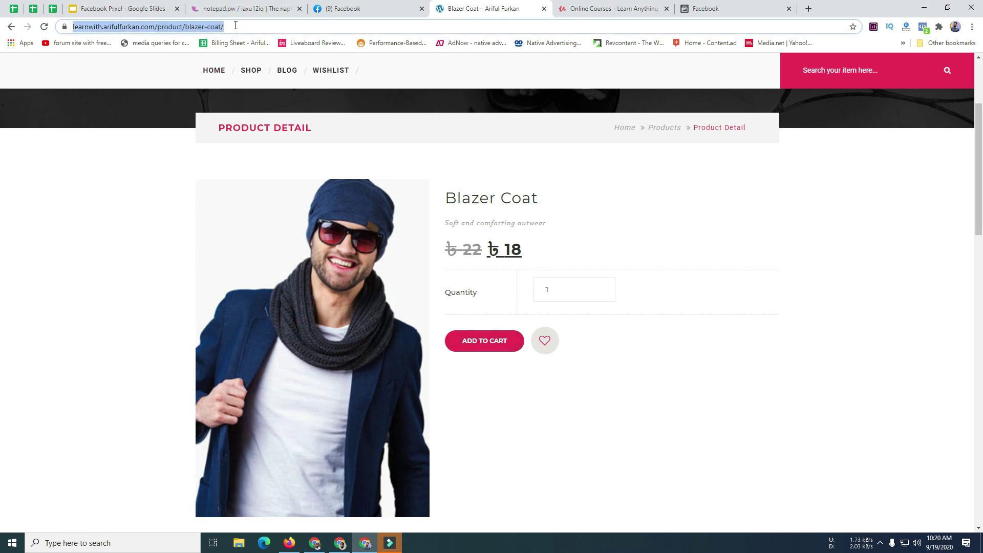
- Return to Events Manager and launch the Event Setup Tool for Tutorial Pixel with the copied Blazer Coat page address
left_click(777, 5)
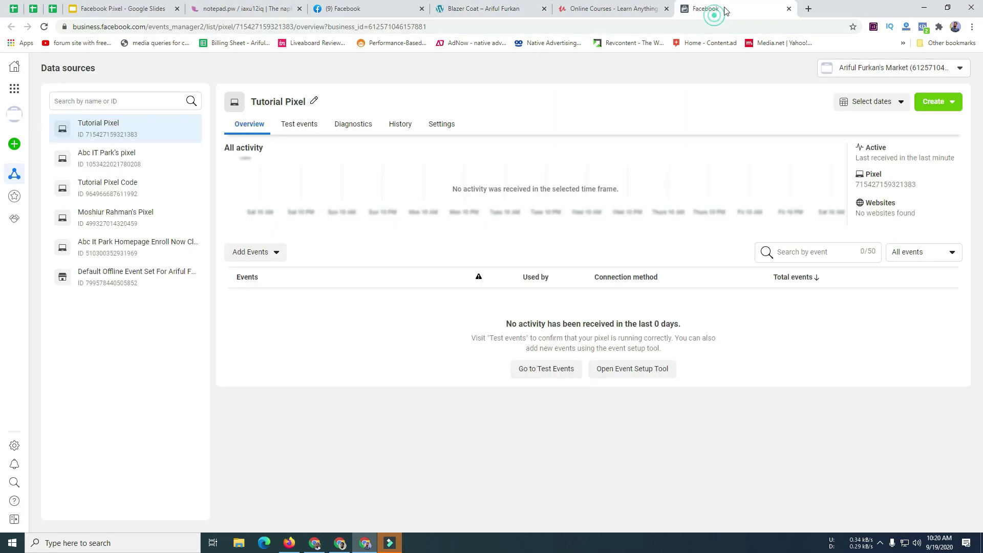
left_click(620, 377)
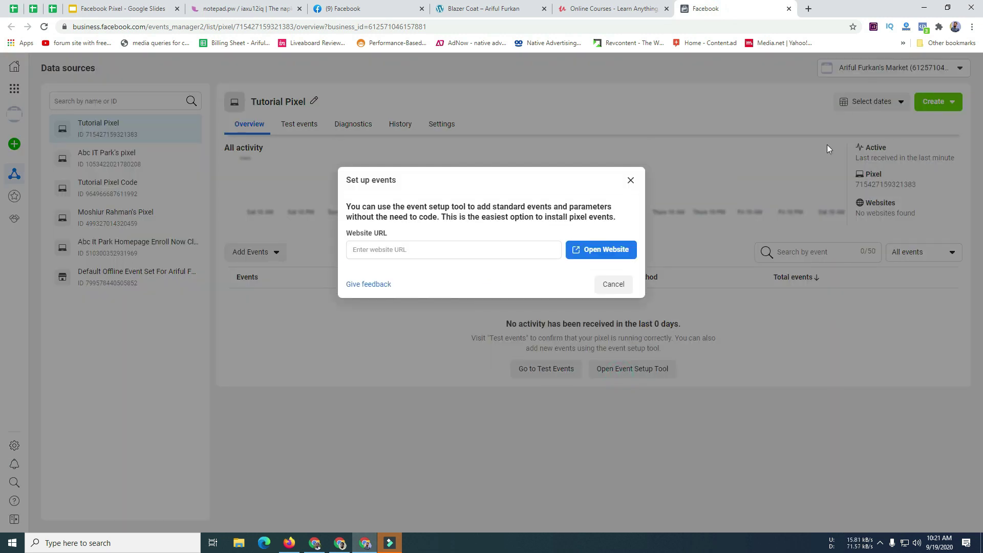
left_click(462, 243)
key("ctrl+v")
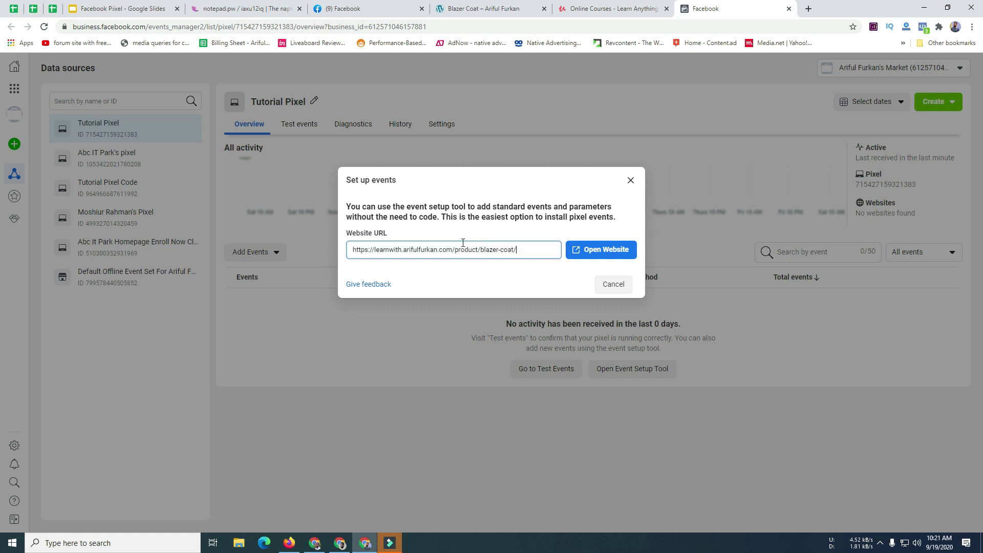
left_click(601, 249)
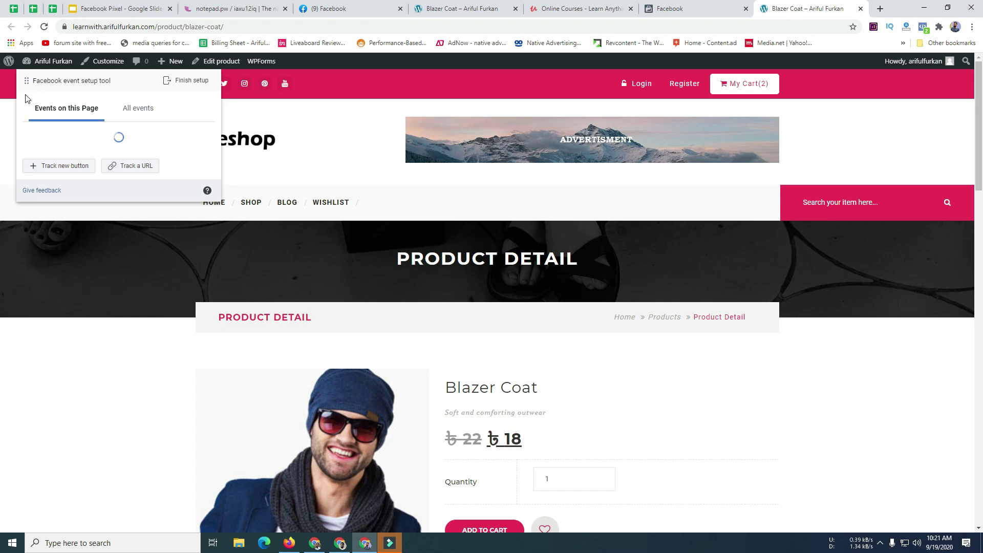
- Track the Blazer Coat page's Add to Cart button as a new event with the Add to cart event type
scroll(620, 211, "down", 3)
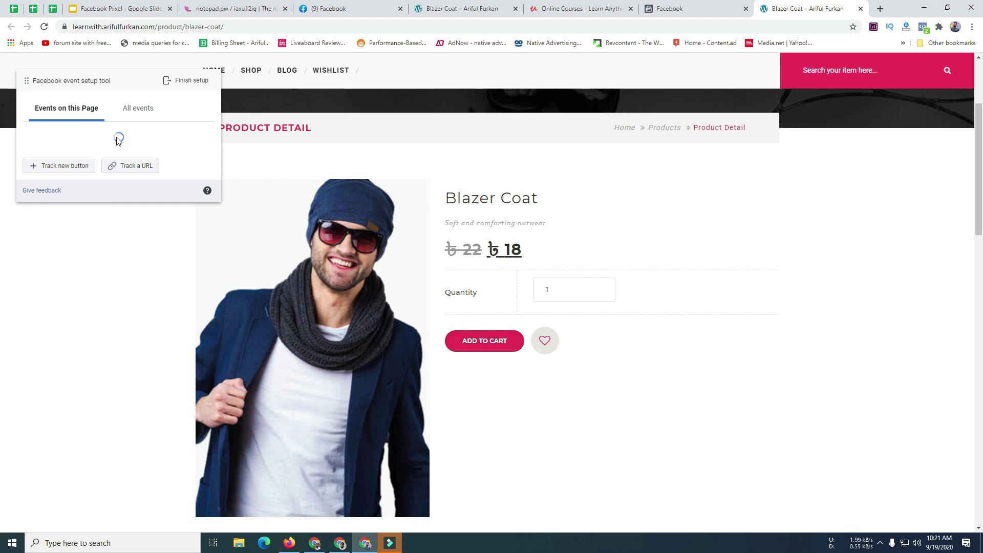
scroll(615, 194, "up", 3)
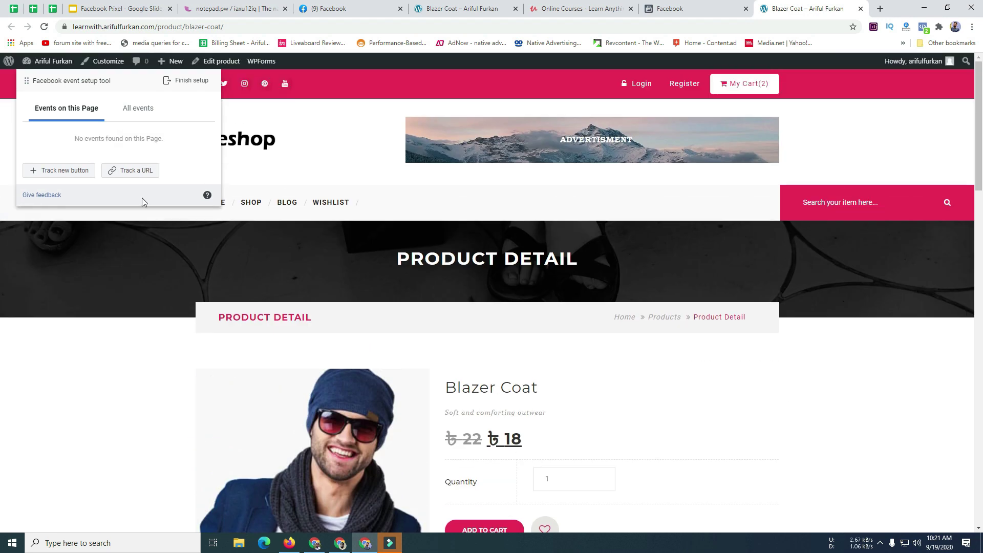
left_click(42, 170)
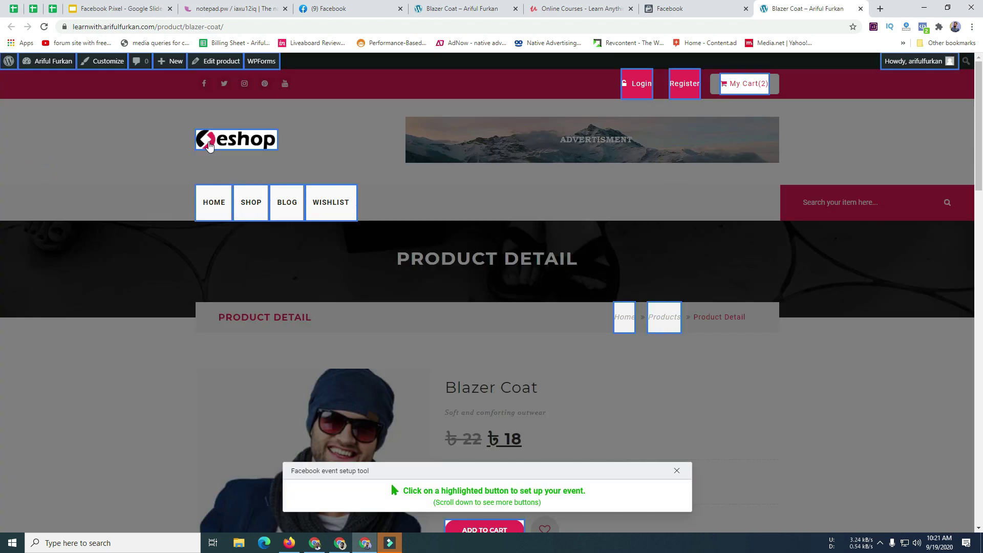
scroll(485, 265, "down", 9)
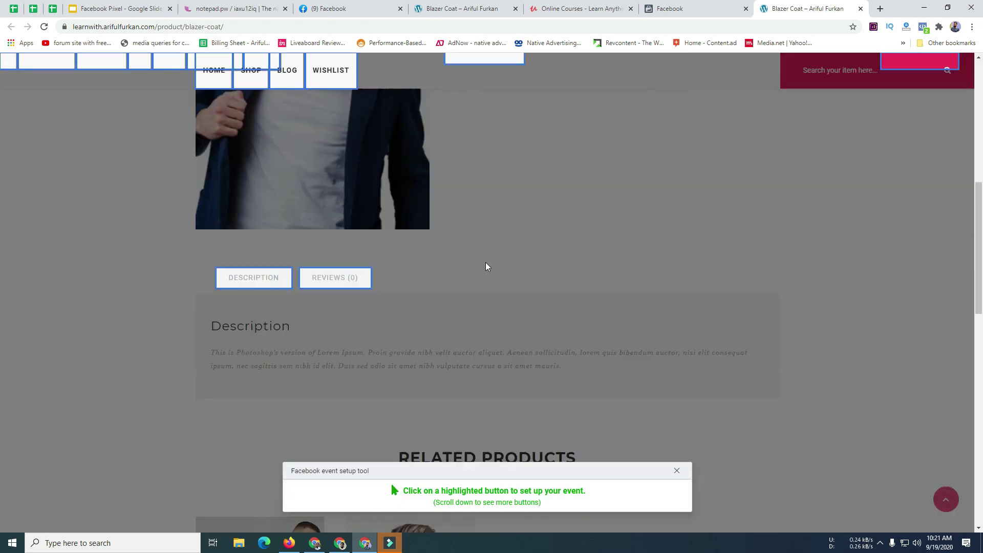
scroll(385, 237, "down", 10)
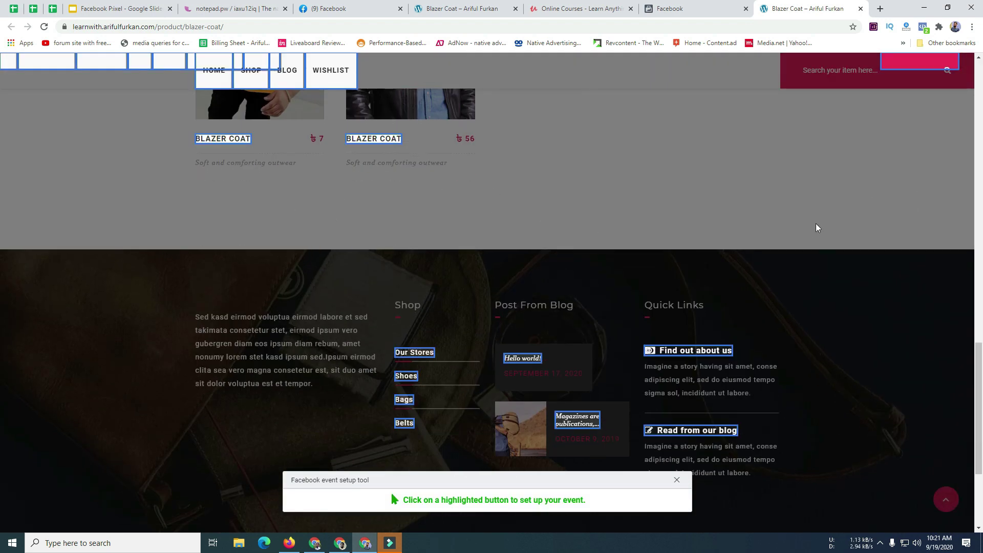
scroll(832, 224, "up", 15)
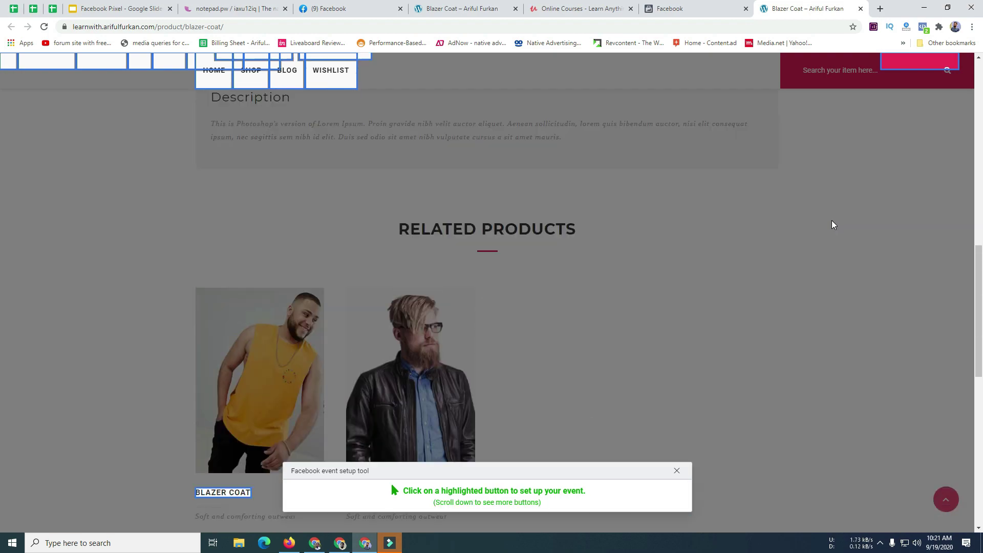
scroll(831, 224, "down", 3)
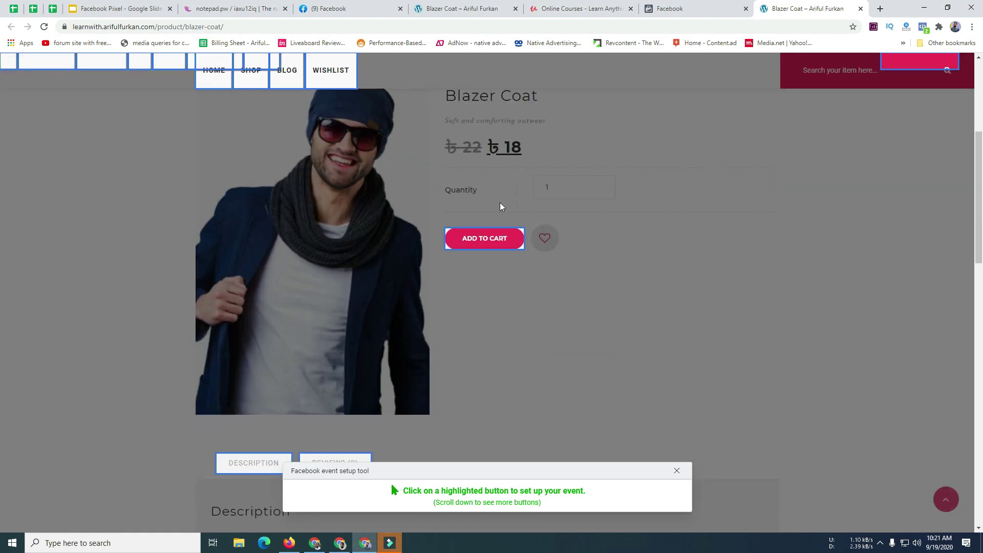
left_click(491, 240)
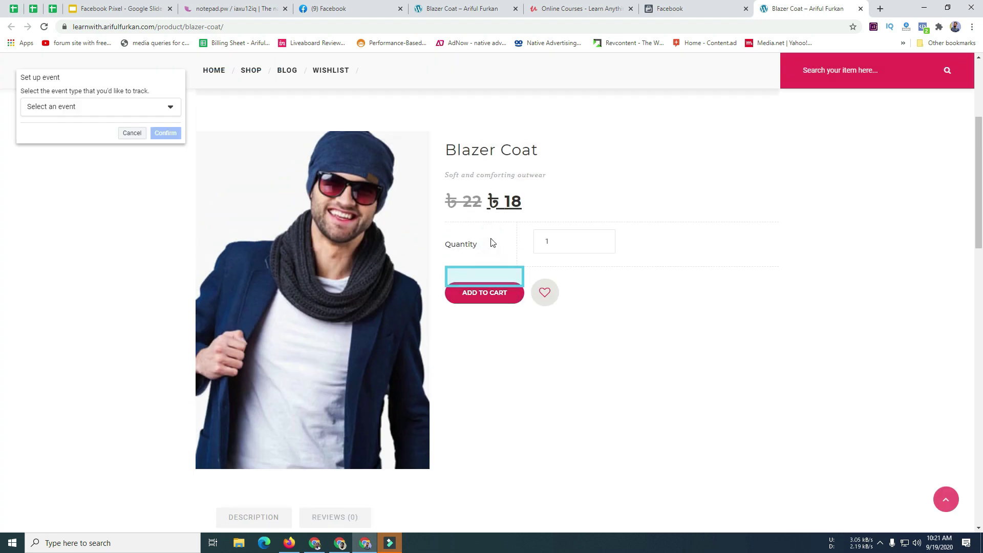
left_click(69, 107)
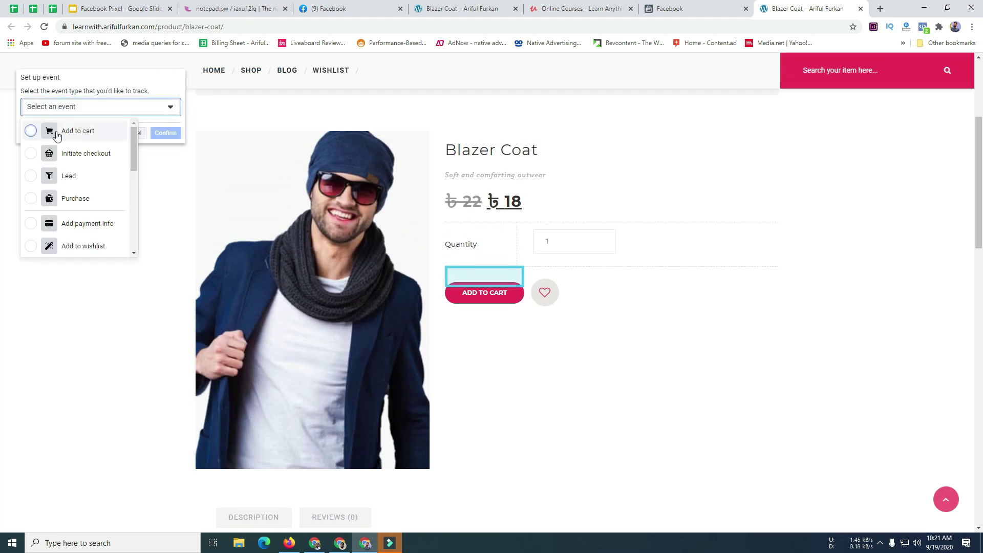
left_click(29, 132)
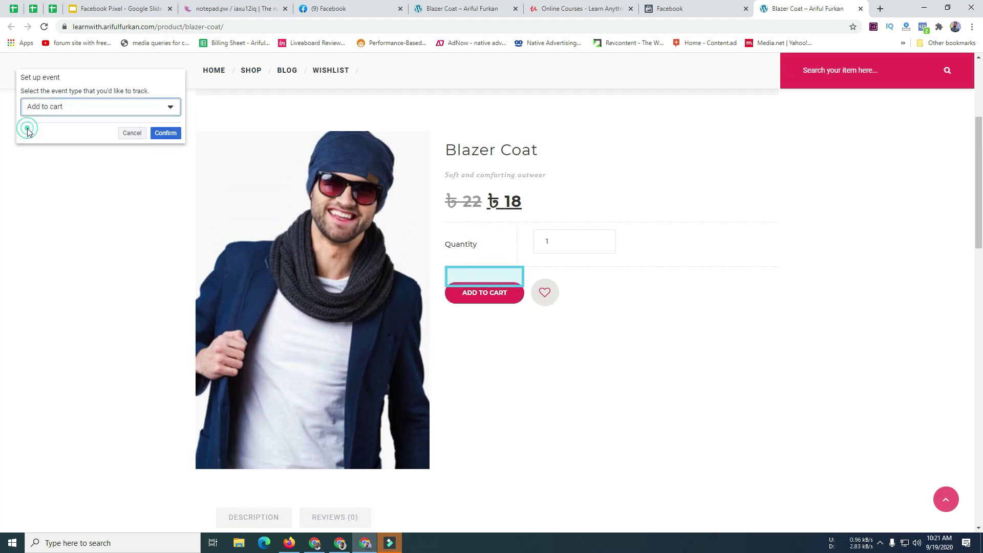
left_click(154, 133)
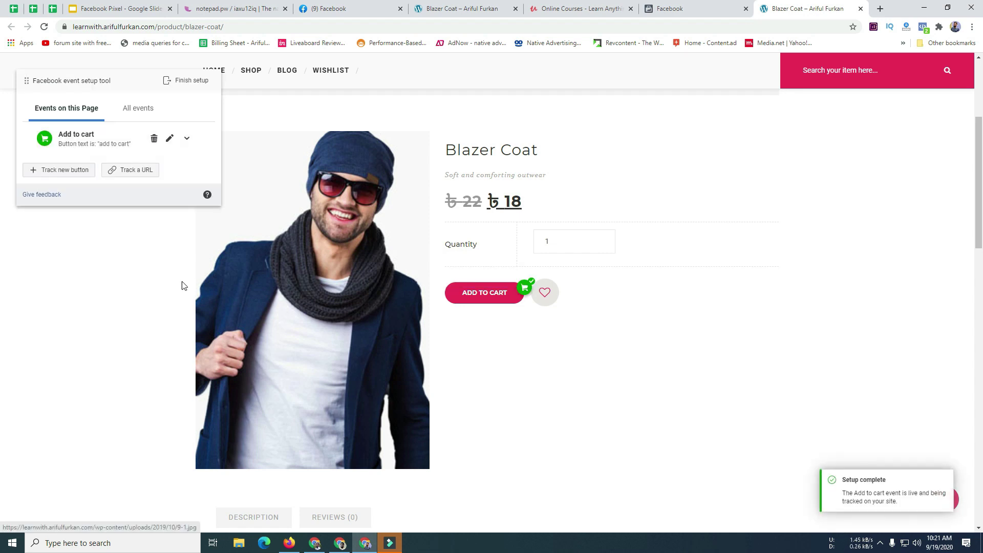
- Check the event marker on the Add to Cart button and add one Blazer Coat to the cart
scroll(759, 307, "up", 5)
scroll(498, 287, "down", 5)
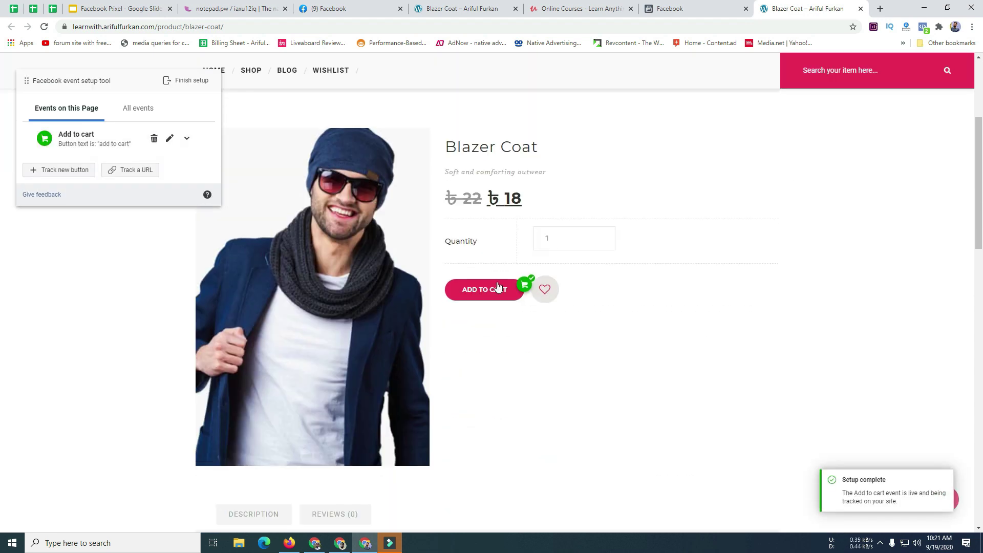
left_click(527, 286)
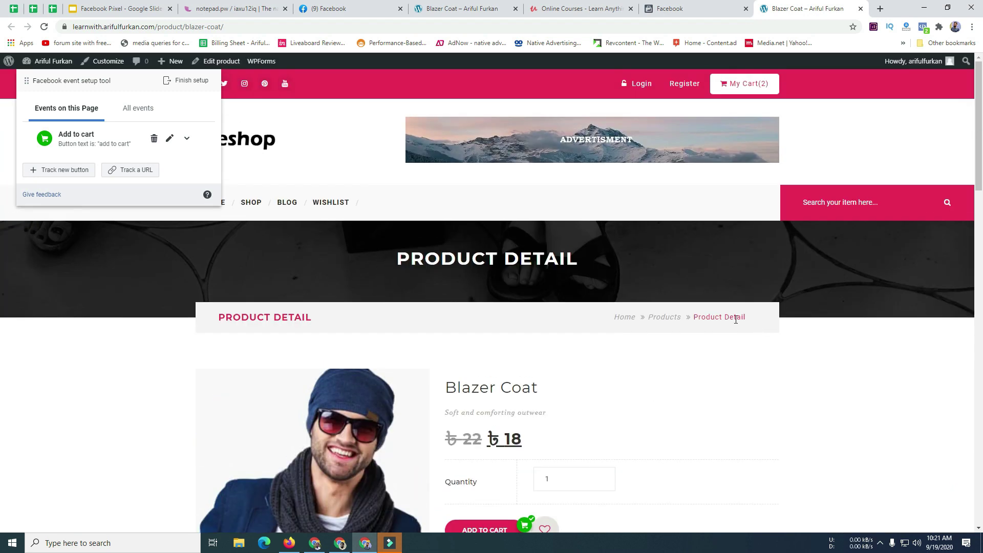
scroll(682, 326, "down", 5)
left_click(484, 290)
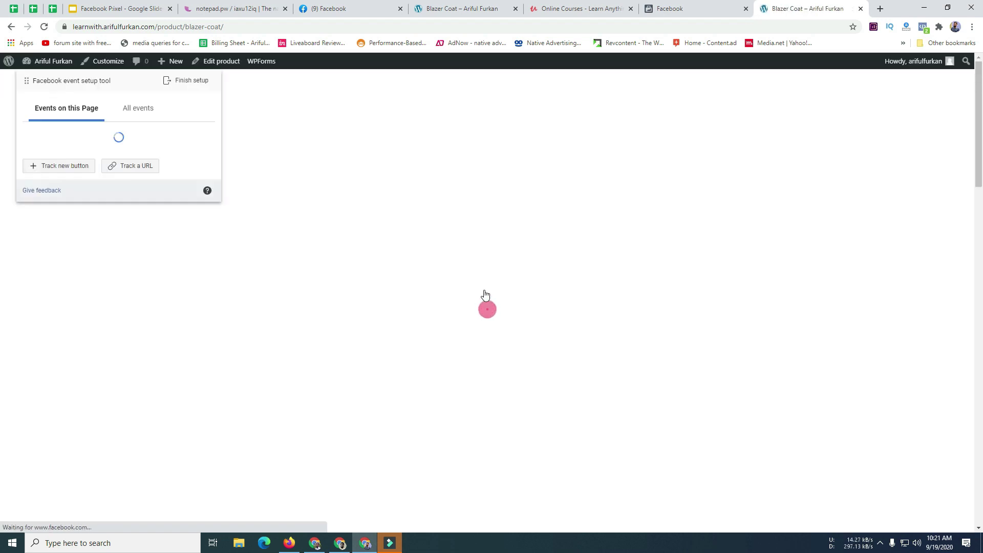
- View the shop cart and proceed to the Checkout page
scroll(764, 291, "down", 2)
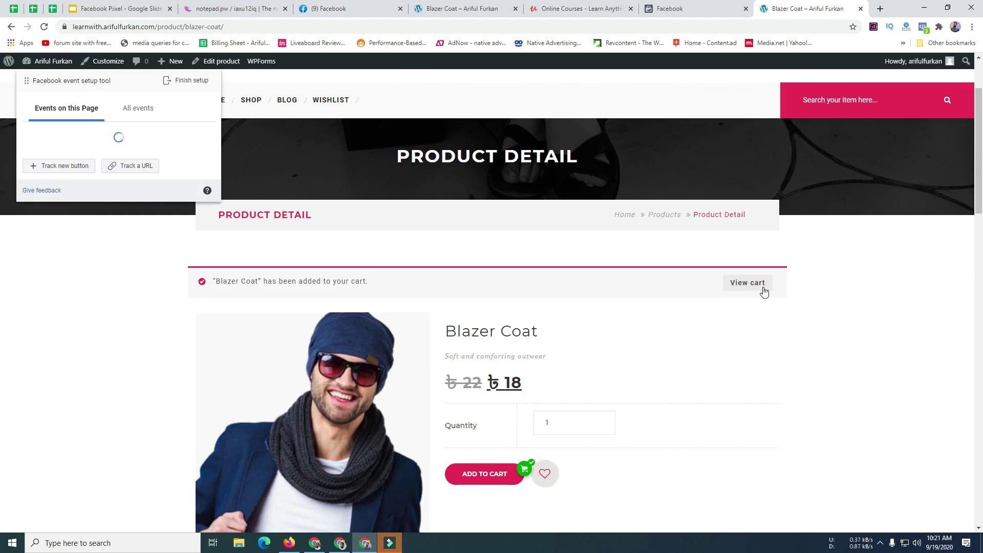
left_click(744, 282)
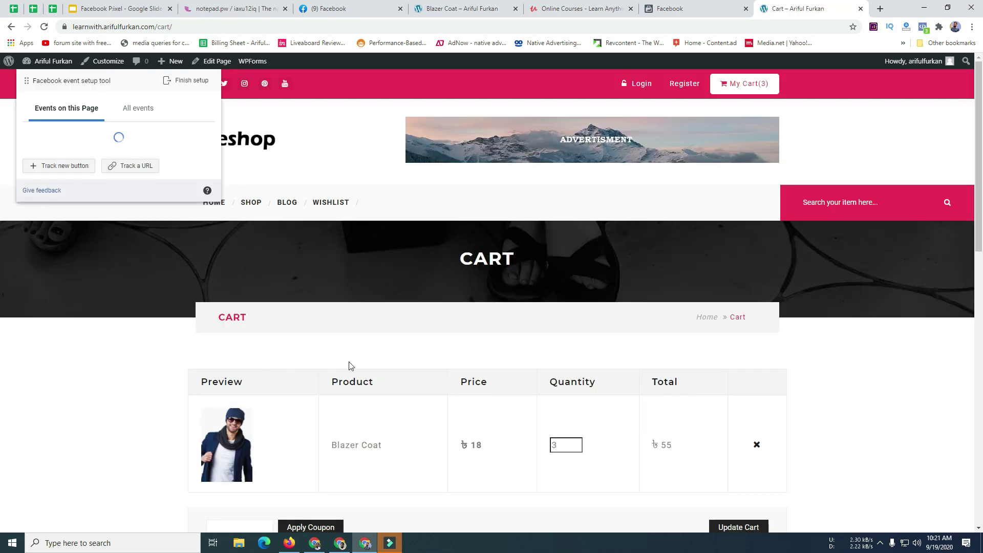
scroll(746, 414, "down", 5)
left_click(722, 445)
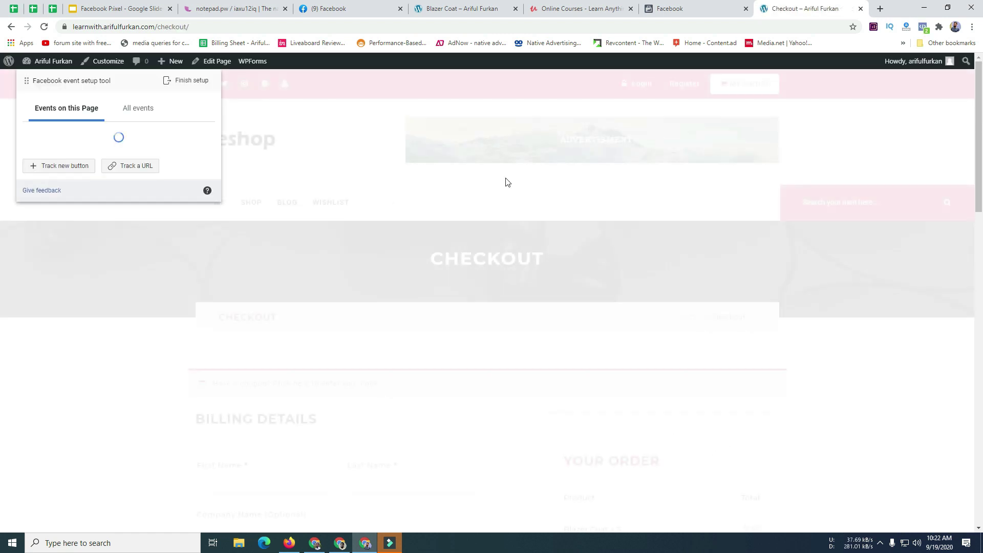
- Start tracking the Checkout page's Place Order button as a new event and choose Purchase as its event type
scroll(435, 397, "down", 2)
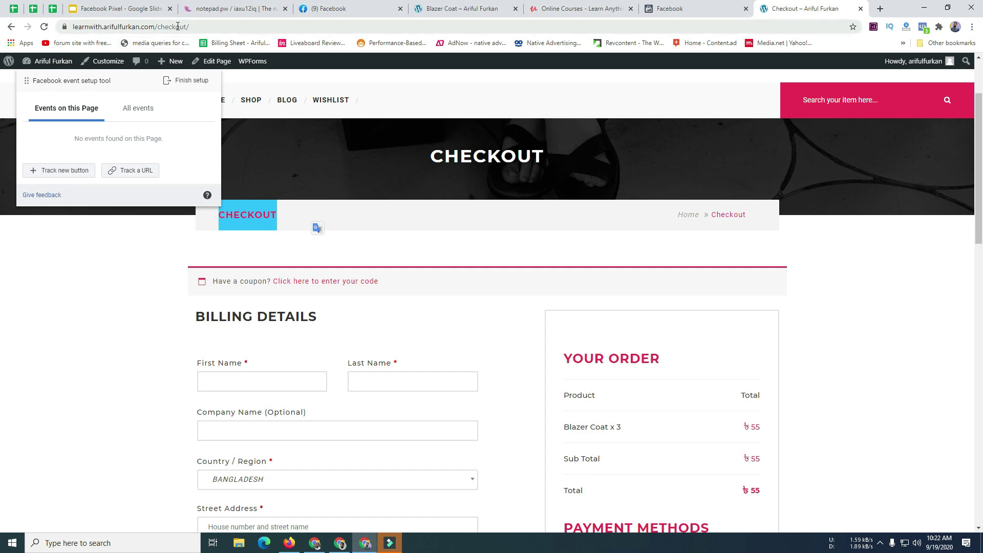
left_click(281, 254)
scroll(497, 277, "down", 4)
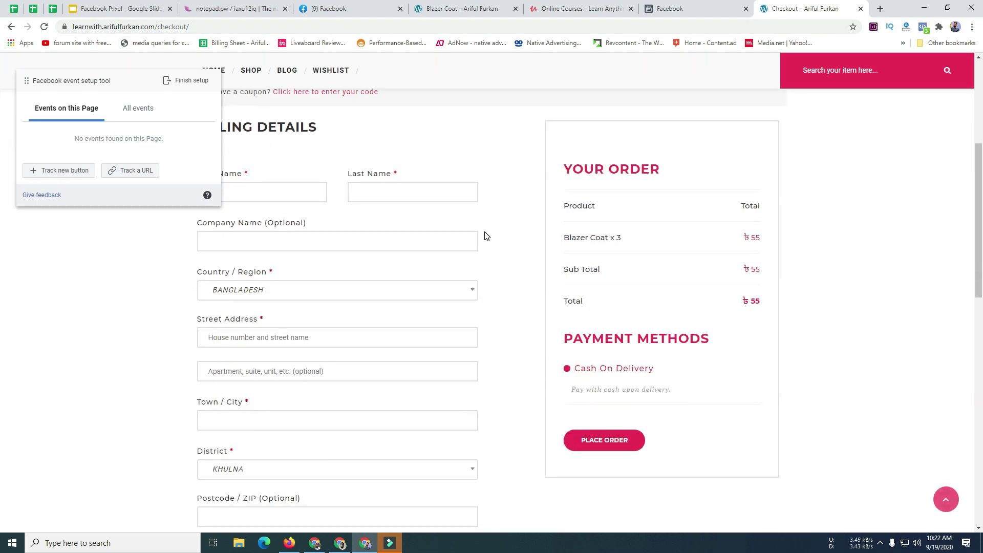
scroll(484, 236, "down", 11)
scroll(481, 235, "up", 4)
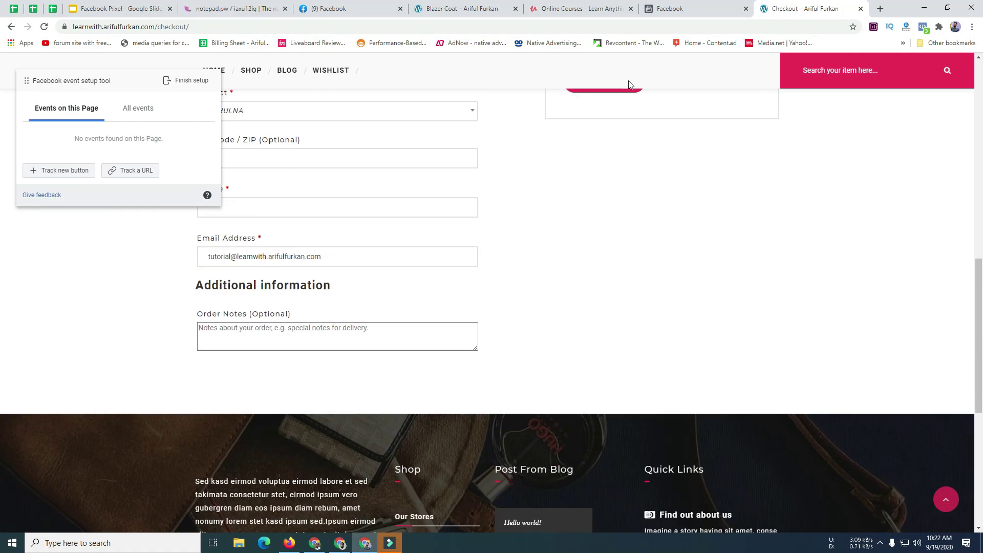
scroll(627, 118, "up", 2)
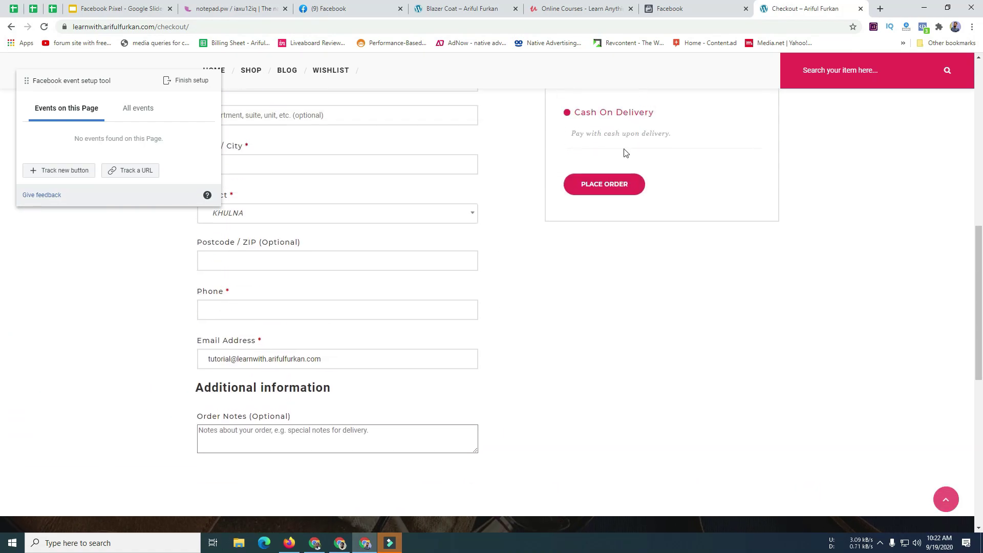
left_click(58, 176)
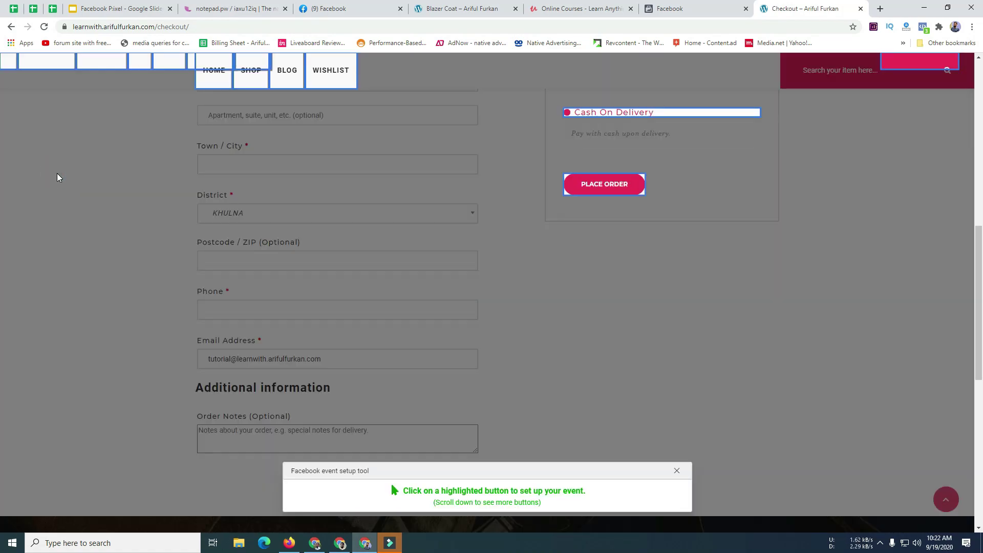
left_click(619, 186)
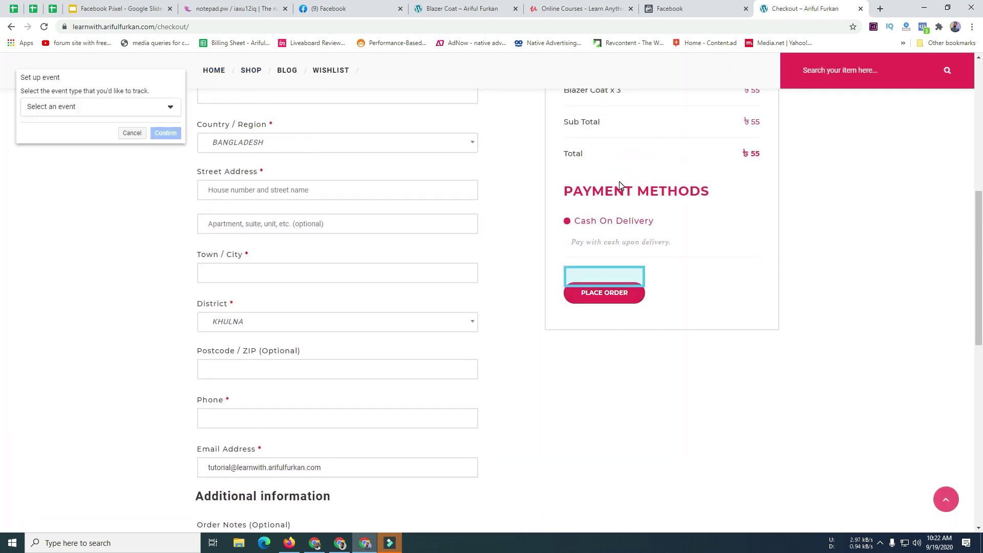
left_click(96, 109)
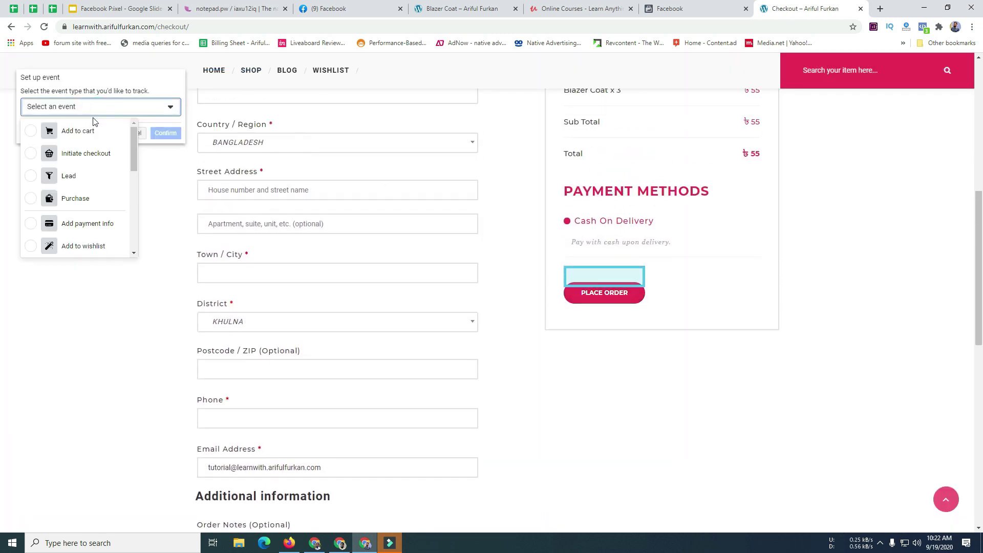
left_click(72, 201)
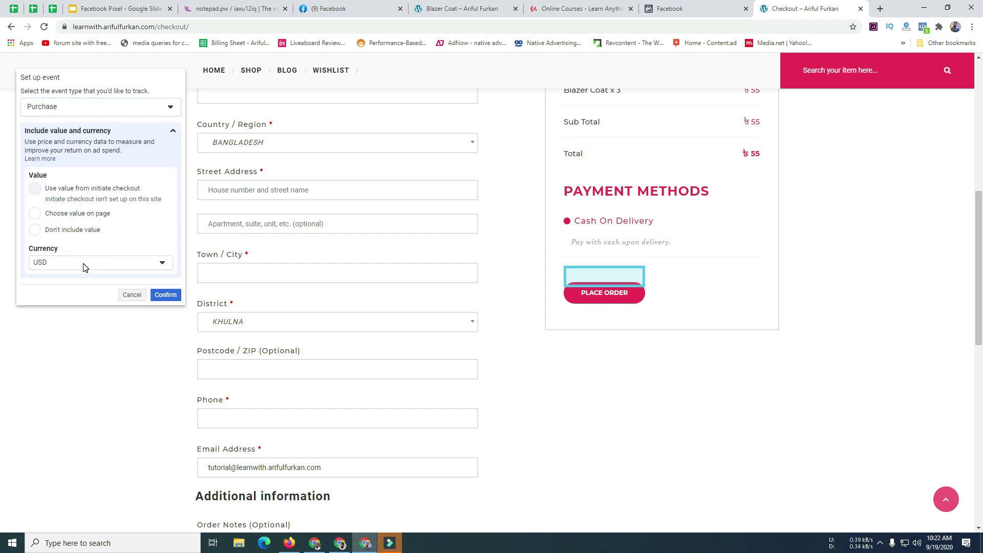
- Set the Purchase event's currency to BDT and confirm the event for the Place Order button
scroll(614, 263, "up", 3)
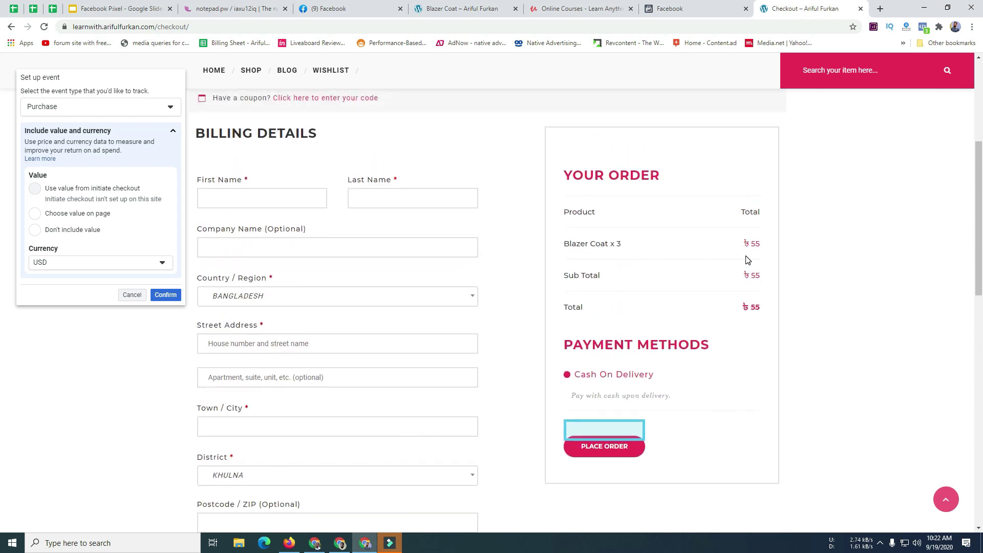
left_click(93, 262)
scroll(73, 342, "up", 3)
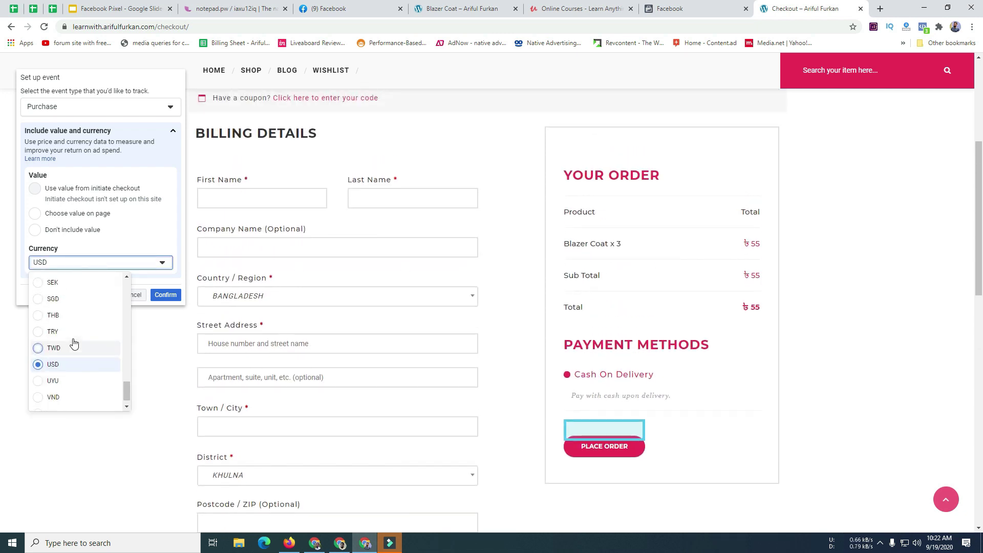
scroll(73, 343, "up", 3)
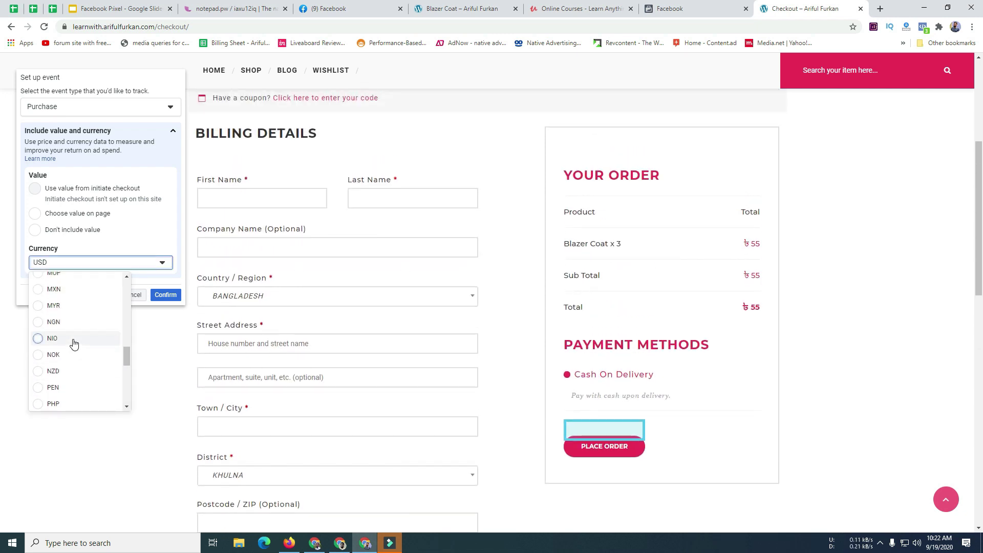
scroll(74, 338, "down", 5)
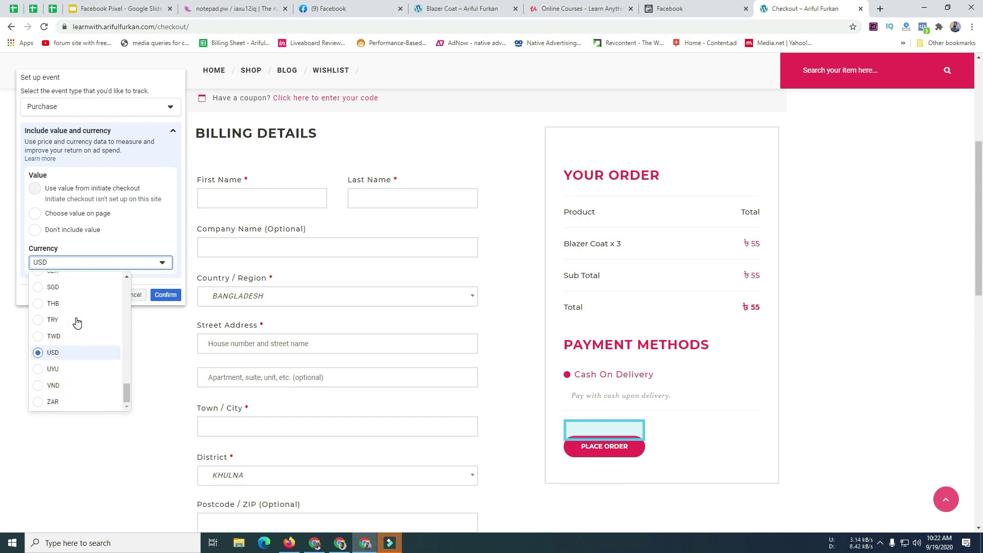
scroll(77, 322, "up", 3)
scroll(76, 321, "up", 5)
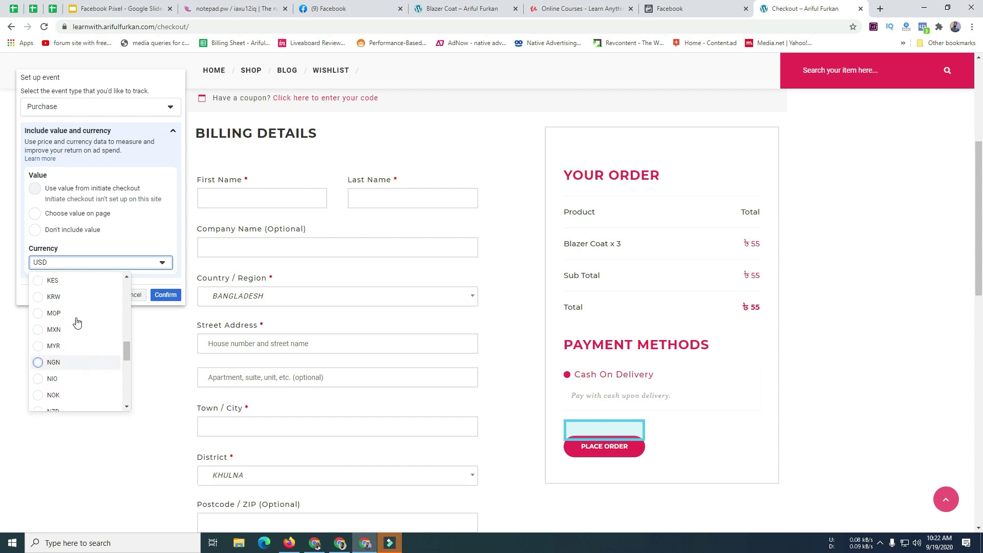
scroll(77, 322, "up", 5)
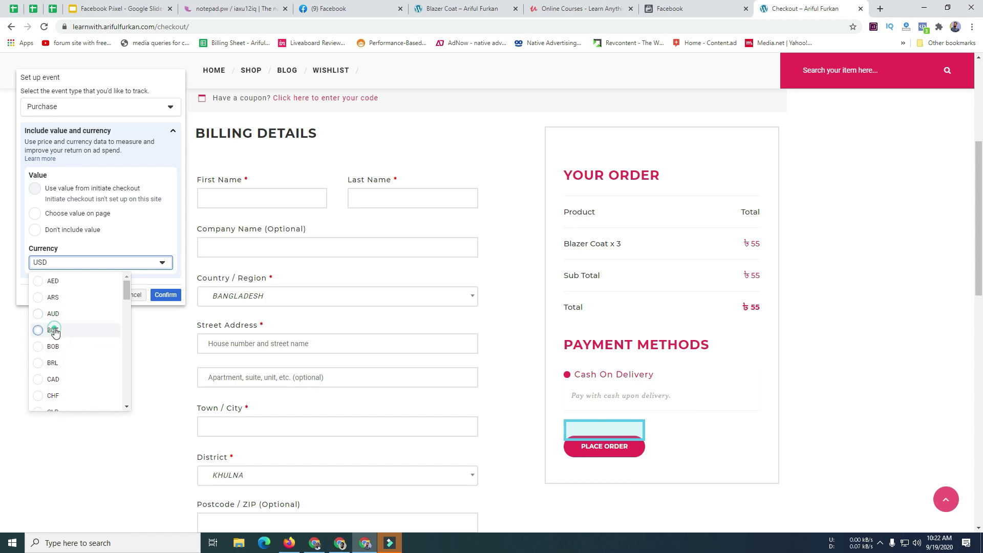
left_click(77, 330)
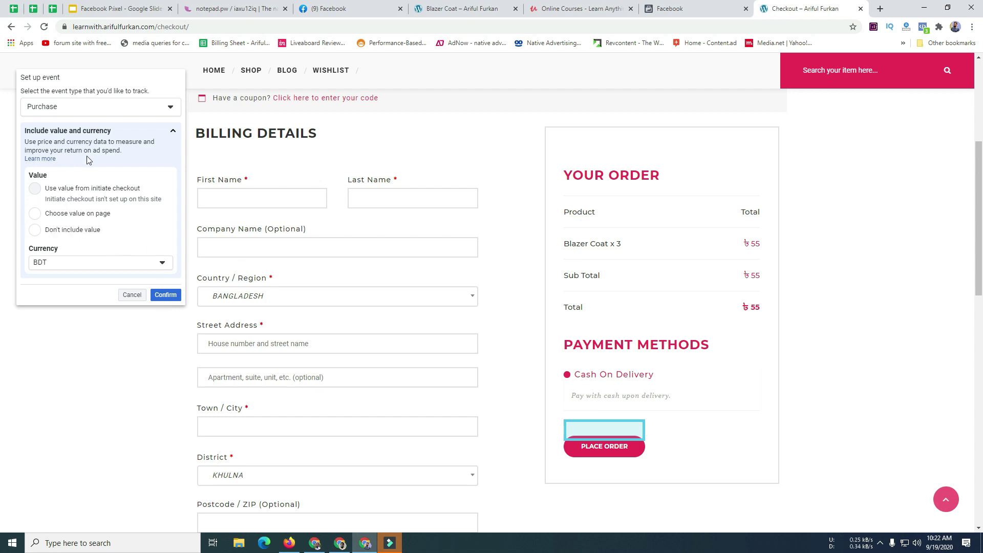
left_click(166, 295)
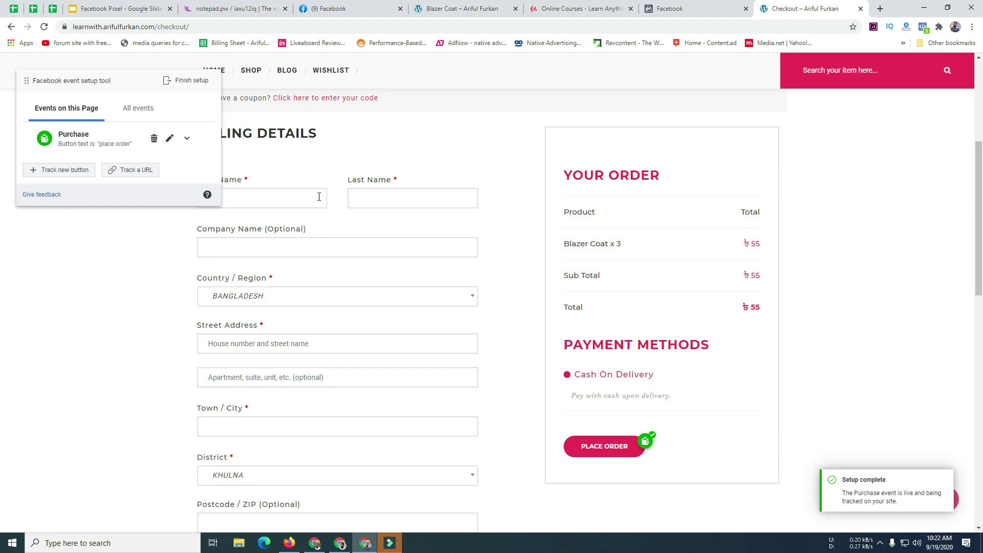
scroll(319, 197, "up", 4)
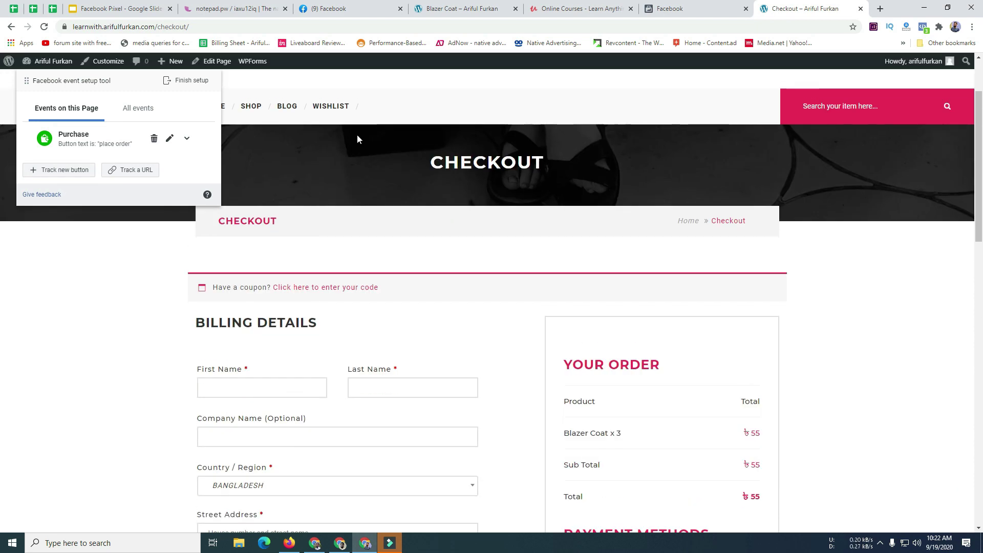
left_click(129, 171)
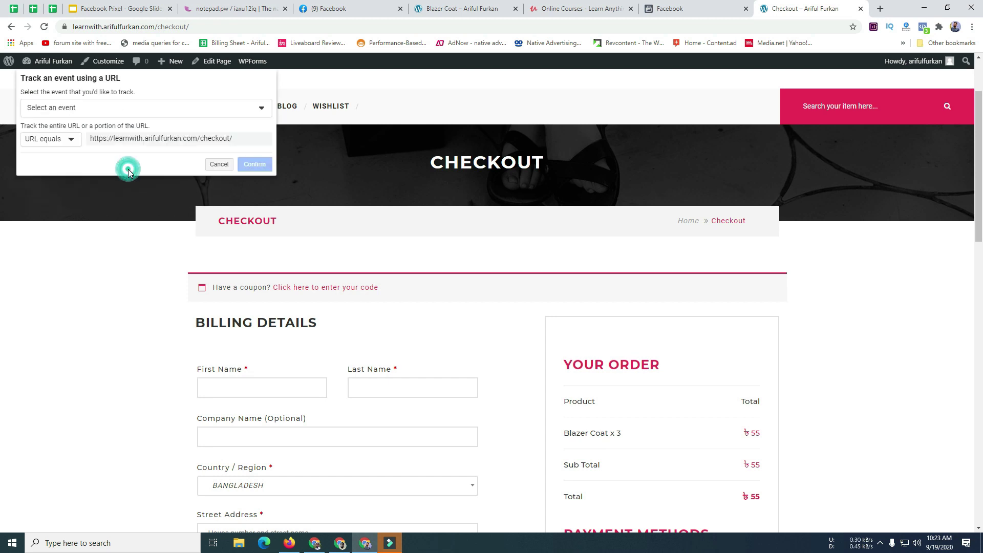
double_click(232, 138)
triple_click(164, 139)
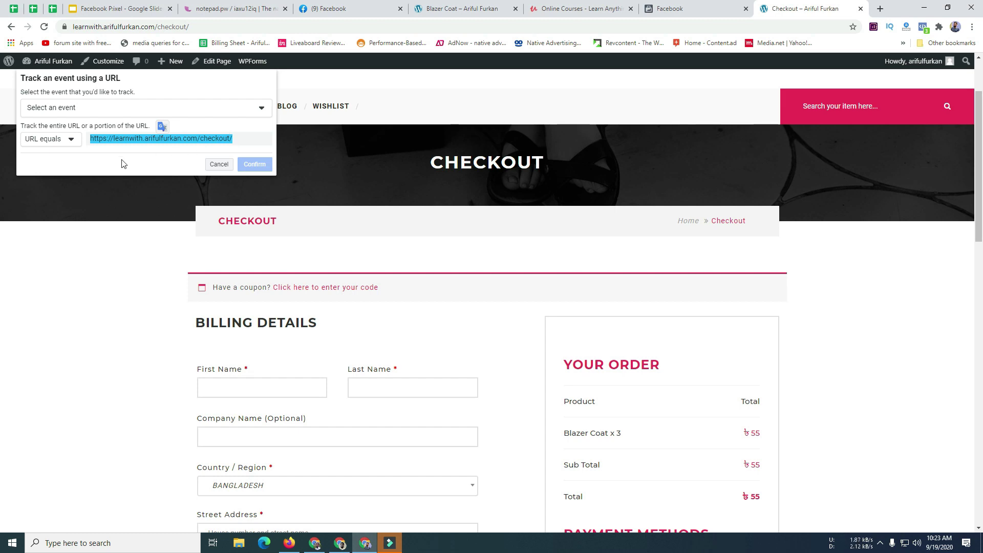
left_click(77, 109)
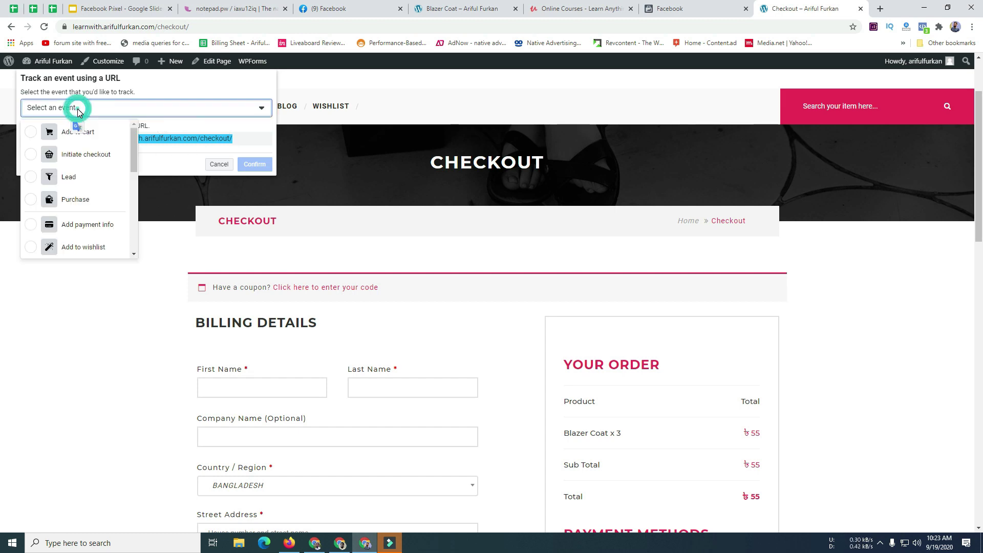
left_click(76, 155)
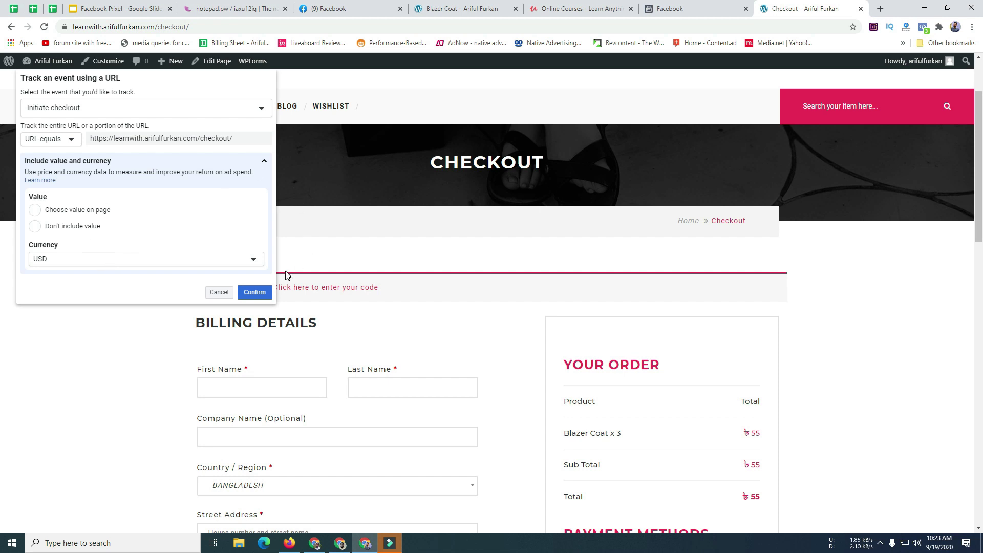
left_click(254, 293)
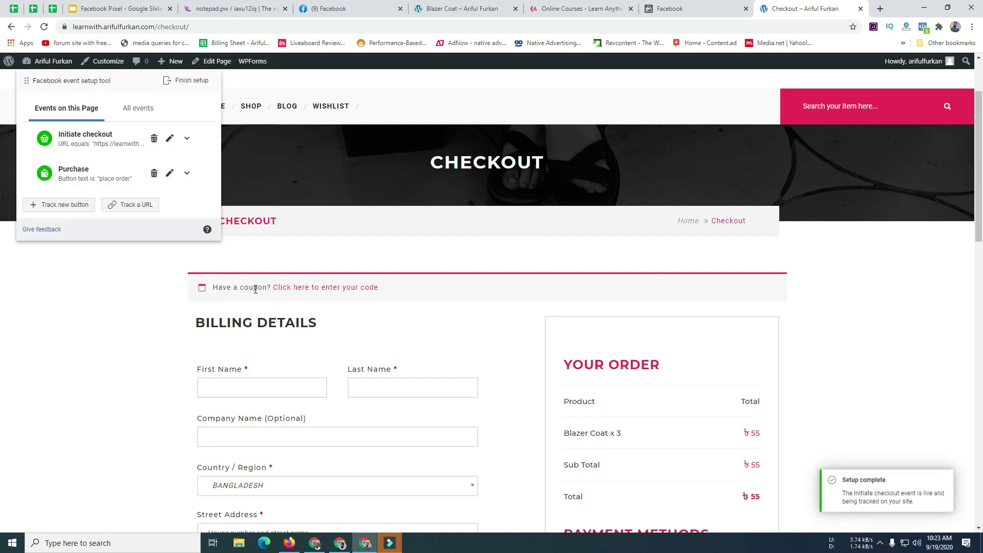
- Review the list of all events set up on the site
left_click(137, 113)
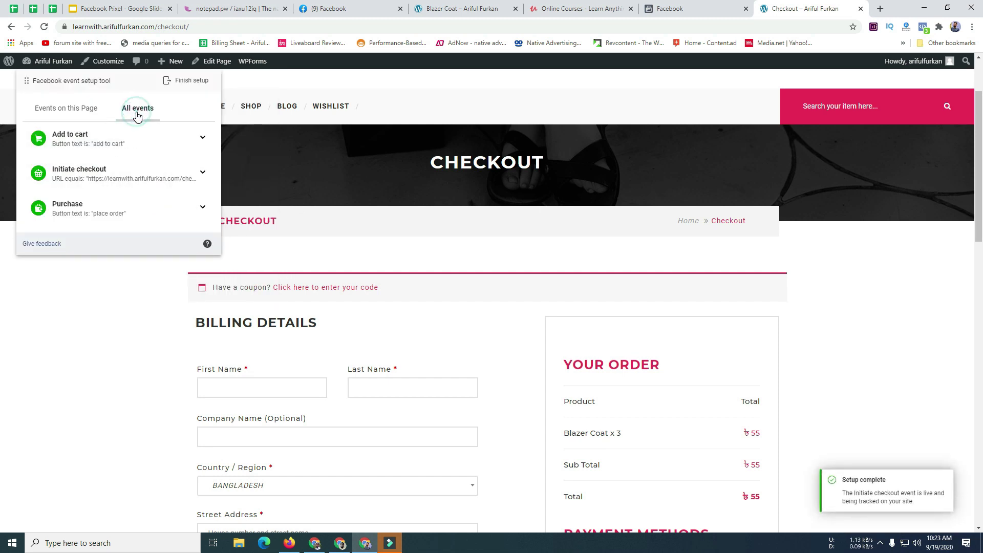
scroll(110, 209, "down", 3)
scroll(110, 208, "up", 3)
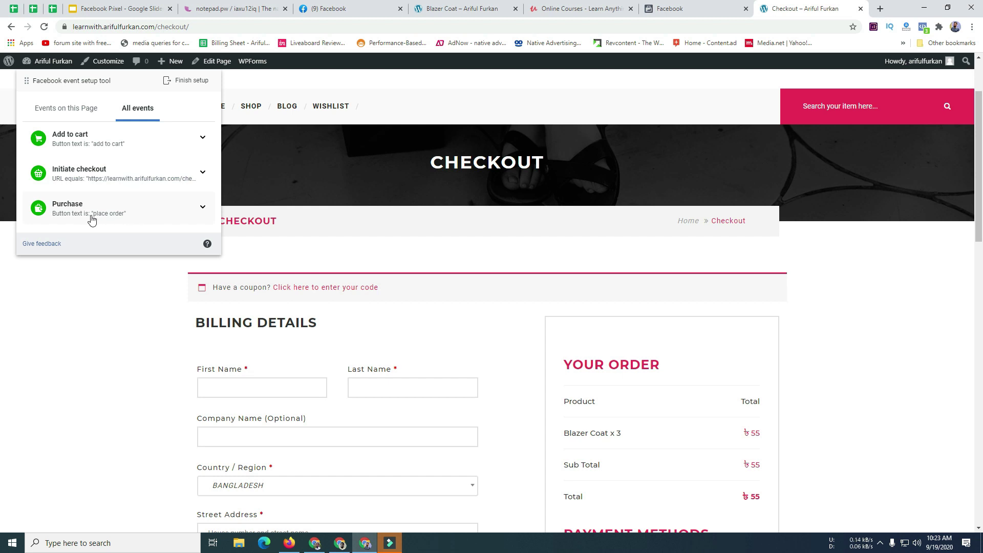
scroll(104, 223, "down", 1)
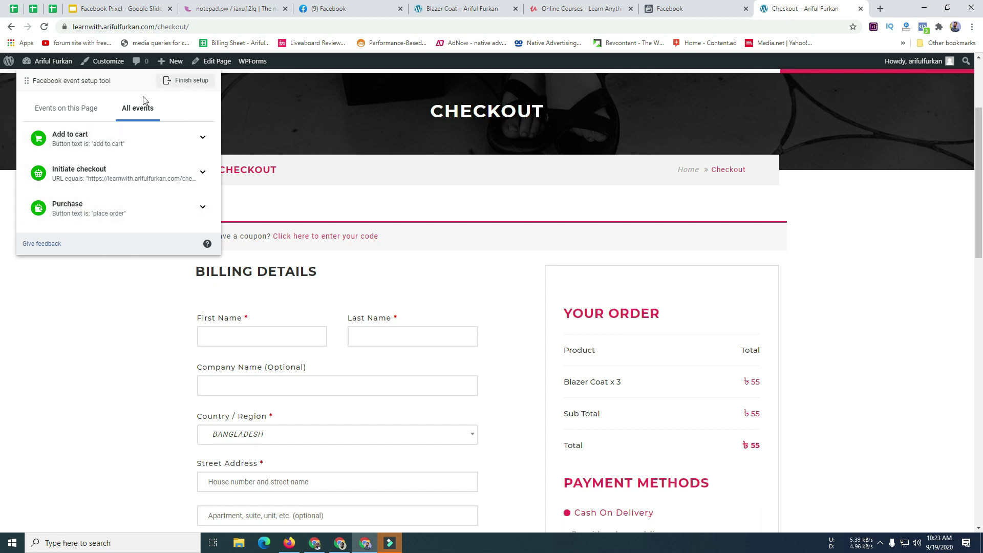
- Start a new button event on the Checkout page's coupon code link, examine the available event types and cancel the setup
left_click(88, 108)
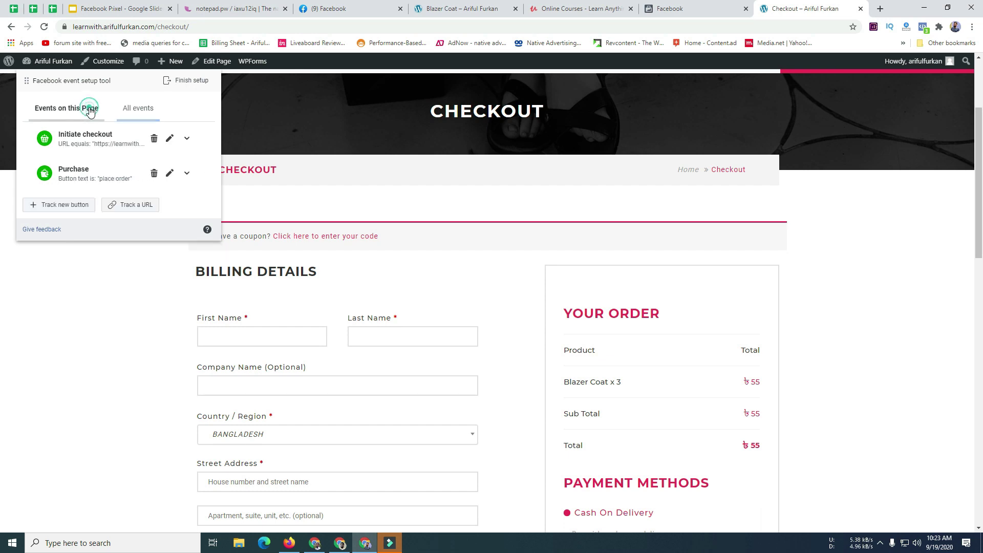
left_click(68, 210)
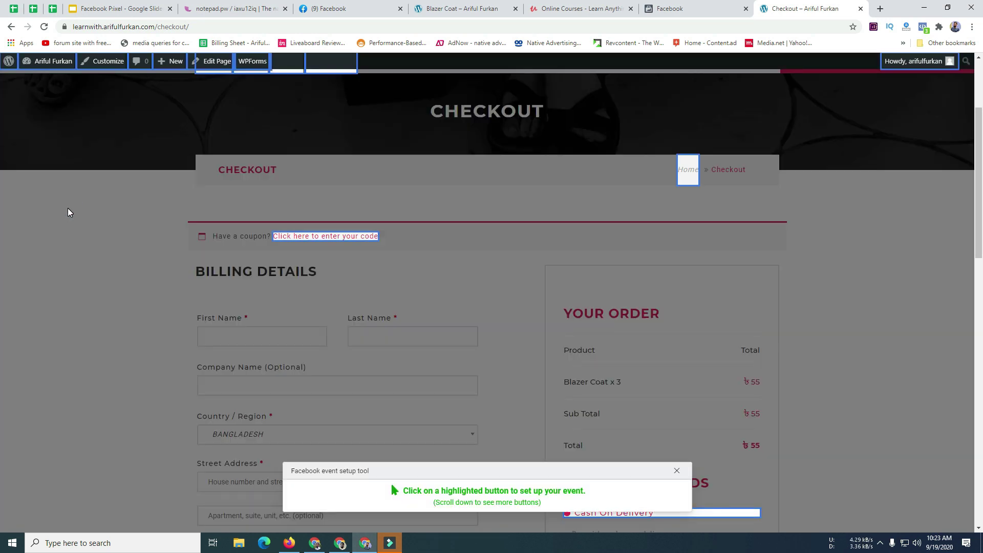
left_click(307, 237)
left_click(112, 105)
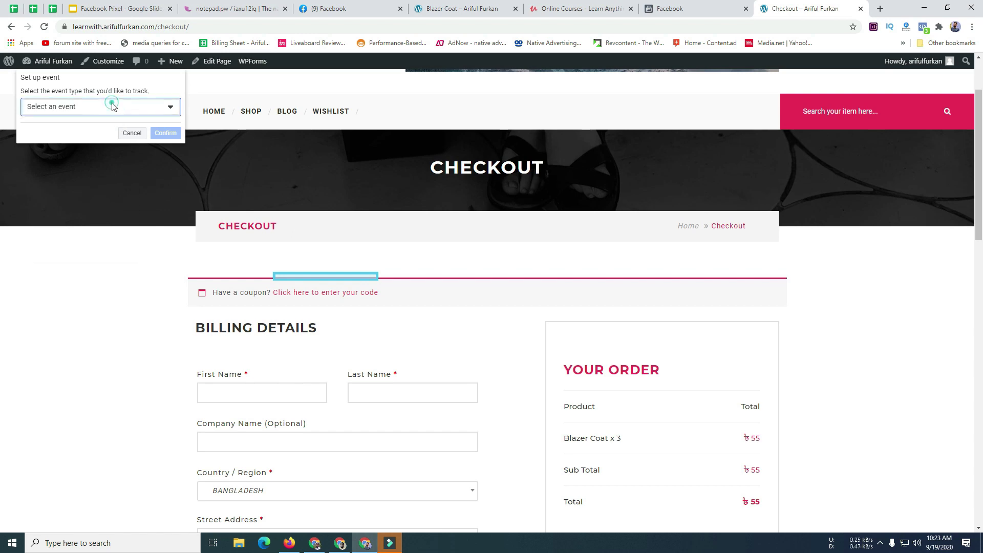
scroll(95, 198, "down", 2)
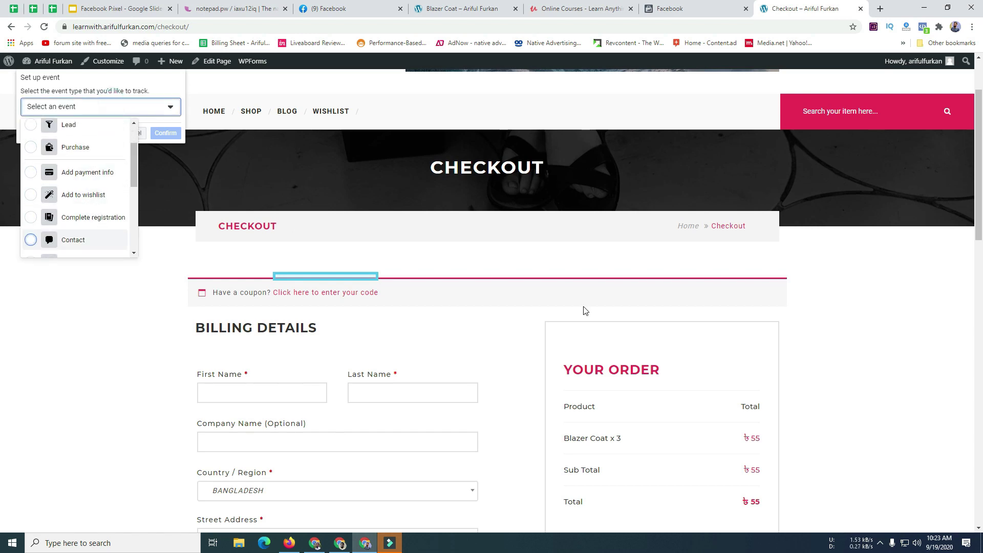
scroll(281, 281, "down", 3)
scroll(279, 281, "up", 5)
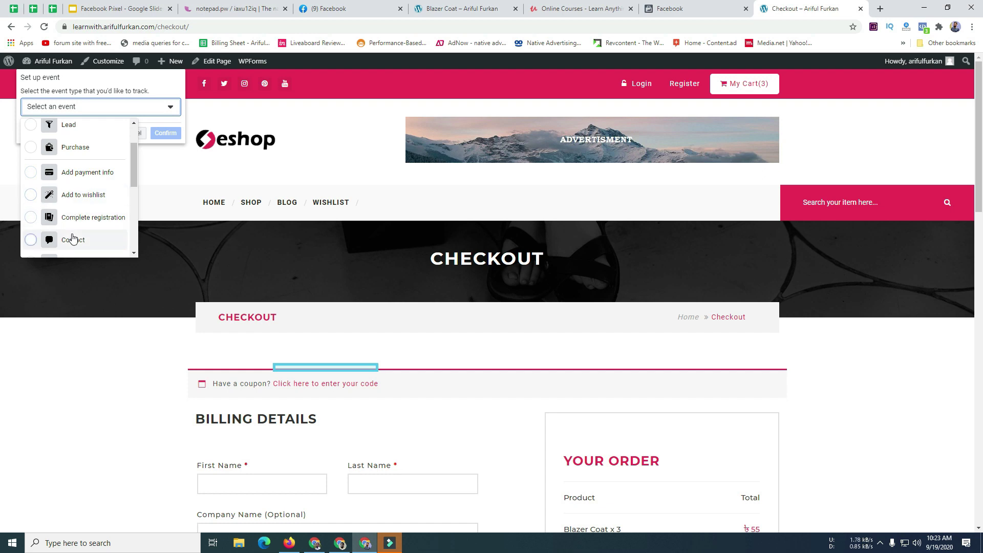
scroll(85, 230, "down", 1)
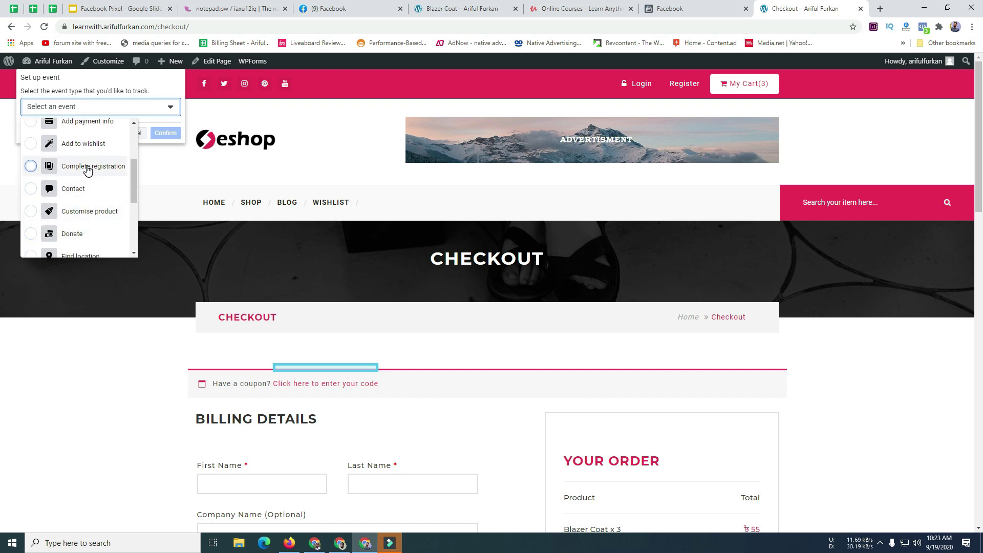
scroll(96, 225, "down", 2)
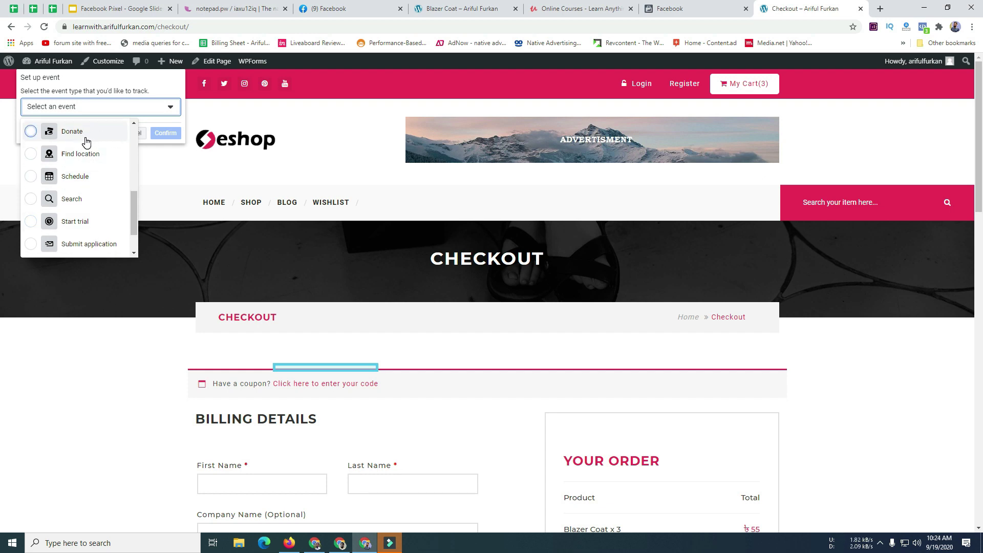
scroll(82, 205, "down", 1)
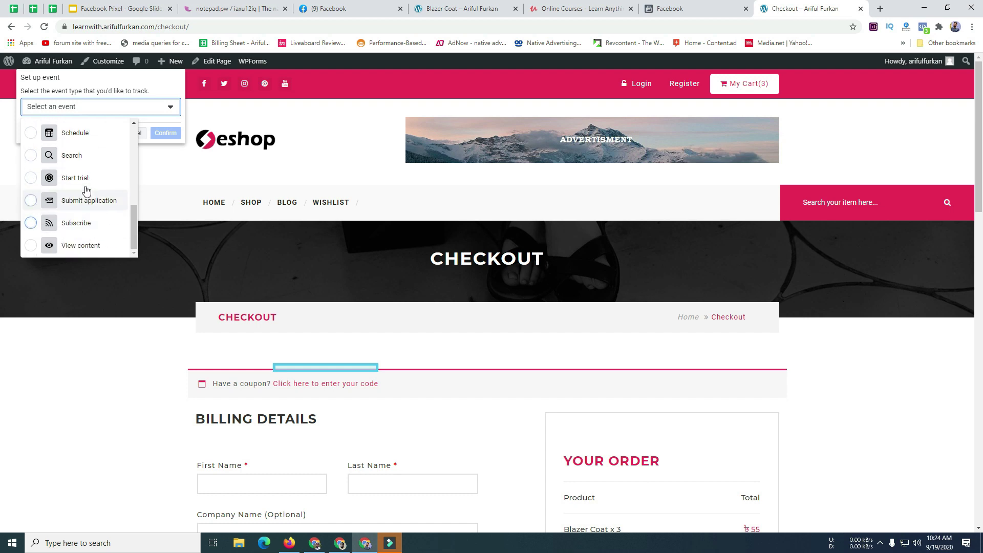
scroll(85, 181, "down", 1)
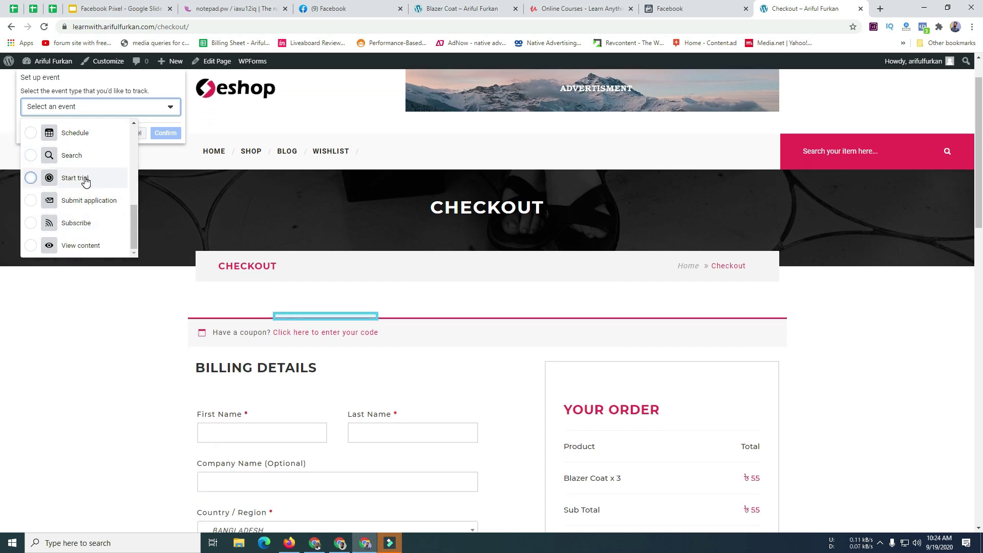
scroll(93, 207, "down", 1)
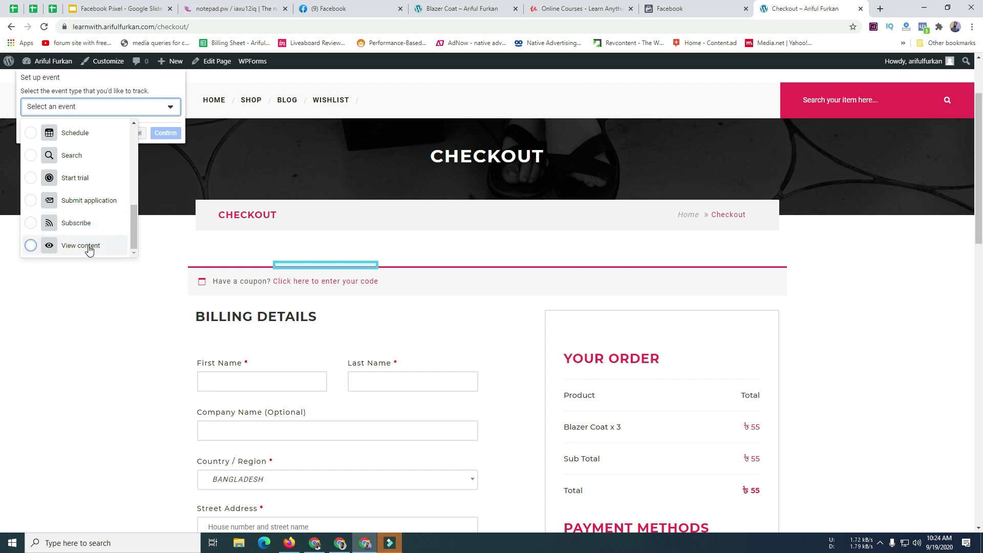
scroll(89, 246, "up", 6)
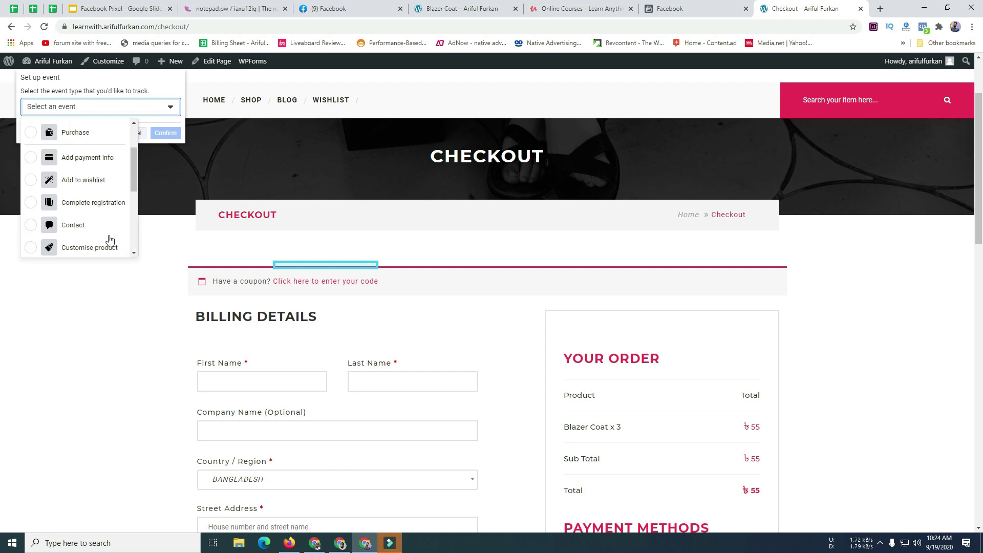
left_click(149, 126)
left_click(144, 129)
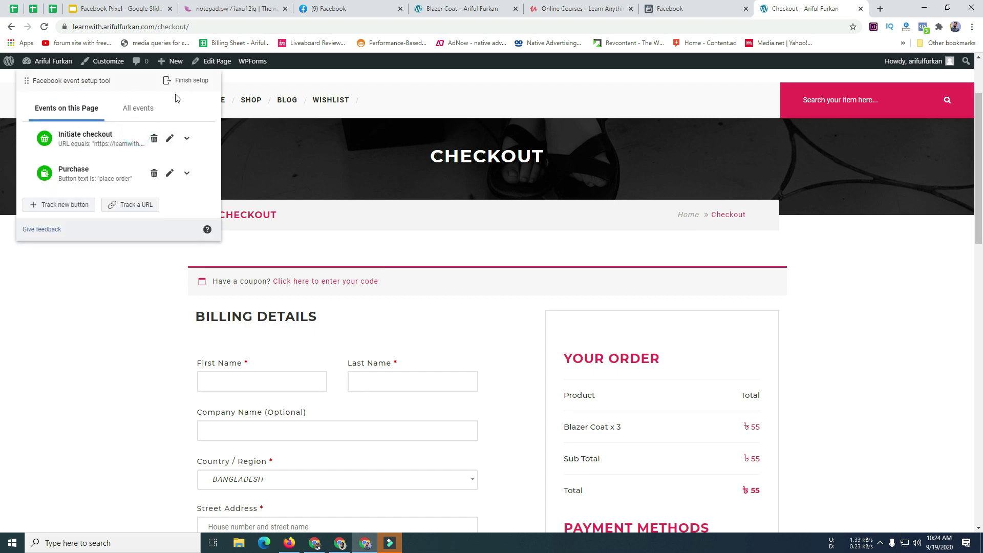
- Review the added Add to cart, Purchase and Initiate checkout events and finish the event setup
scroll(159, 97, "up", 2)
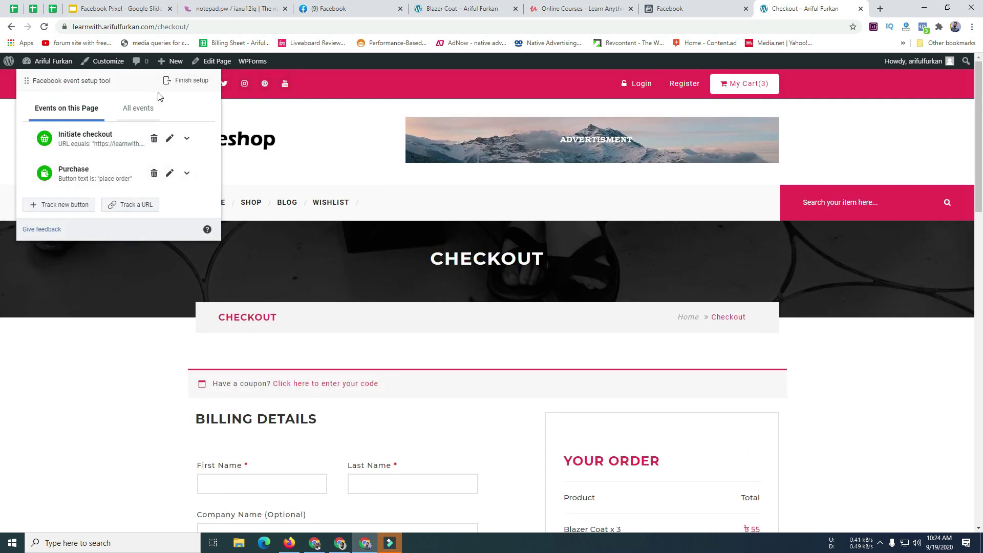
left_click(182, 80)
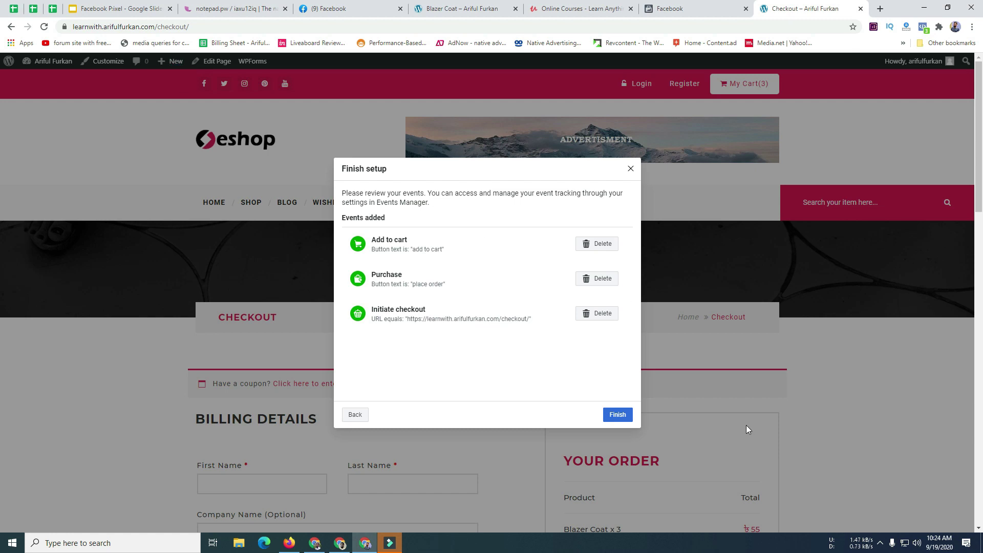
left_click(617, 415)
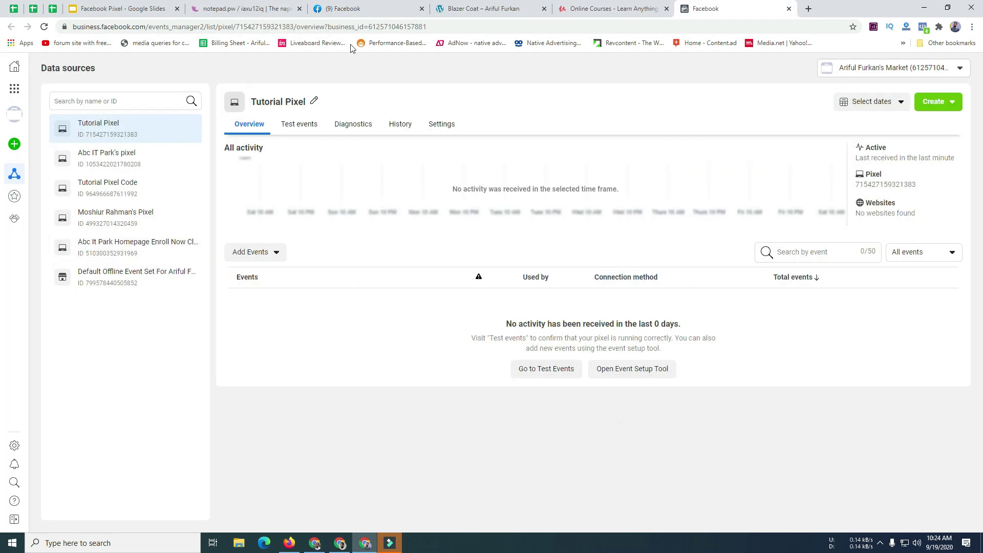
- Check the Tutorial Pixel's events on the eshop home page with Facebook Pixel Helper and open the Shop page
left_click(464, 7)
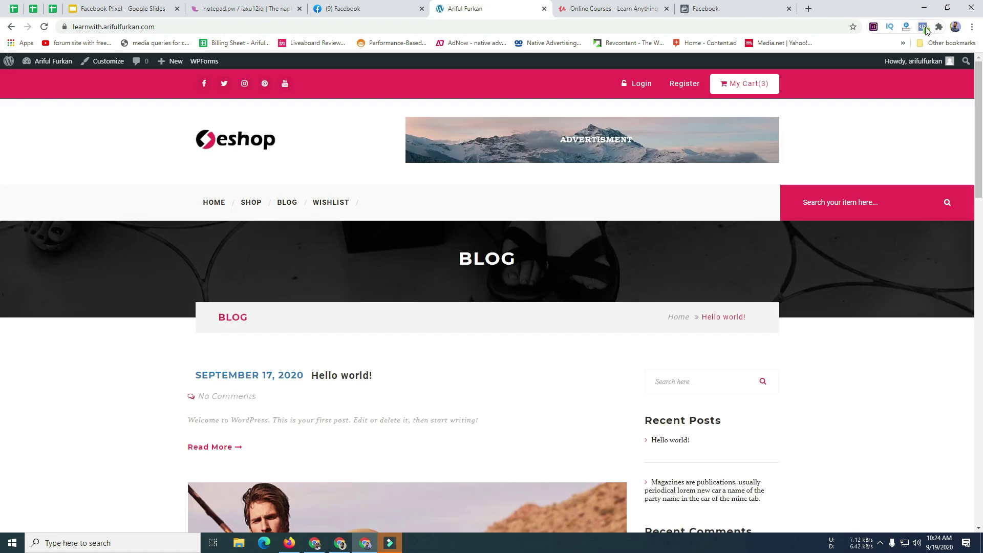
left_click(923, 27)
scroll(466, 278, "down", 3)
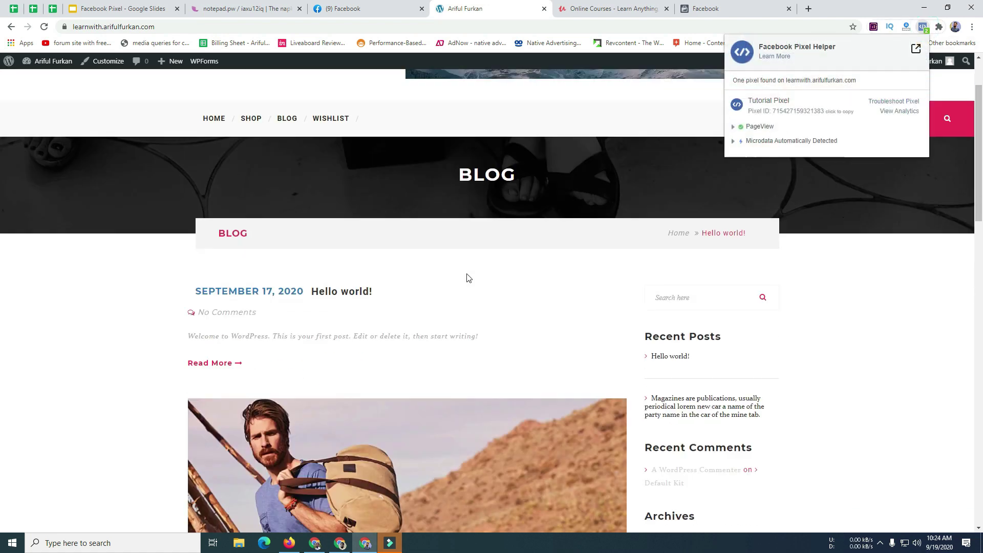
scroll(465, 279, "up", 2)
left_click(245, 155)
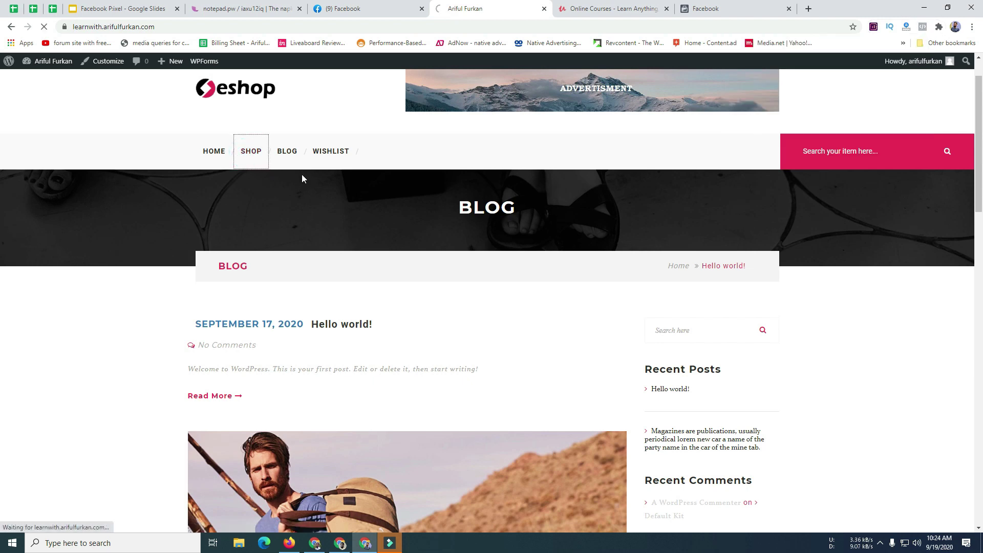
- Add the Blazer Coat to the cart from the Shop page and check the product page's pixel events with Facebook Pixel Helper
scroll(650, 236, "down", 5)
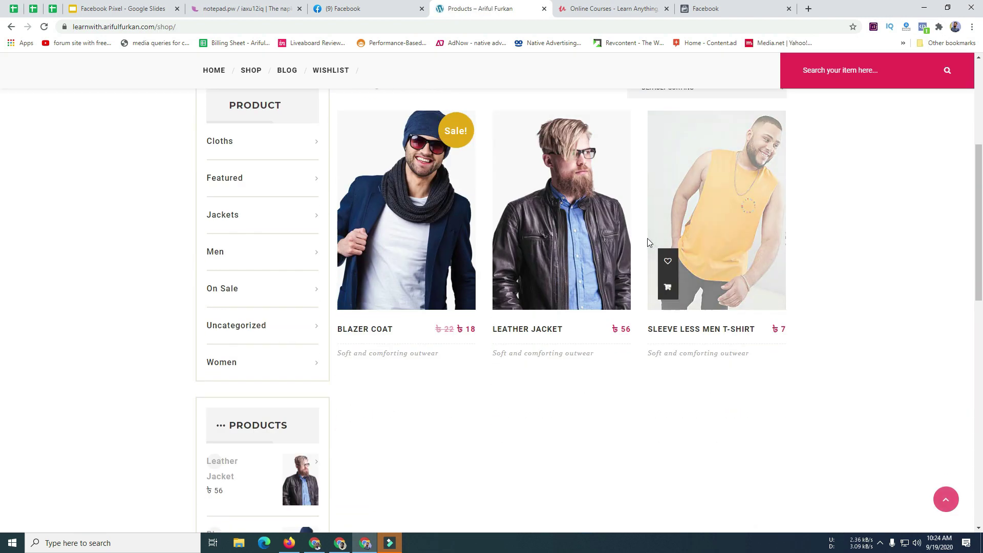
left_click(356, 329)
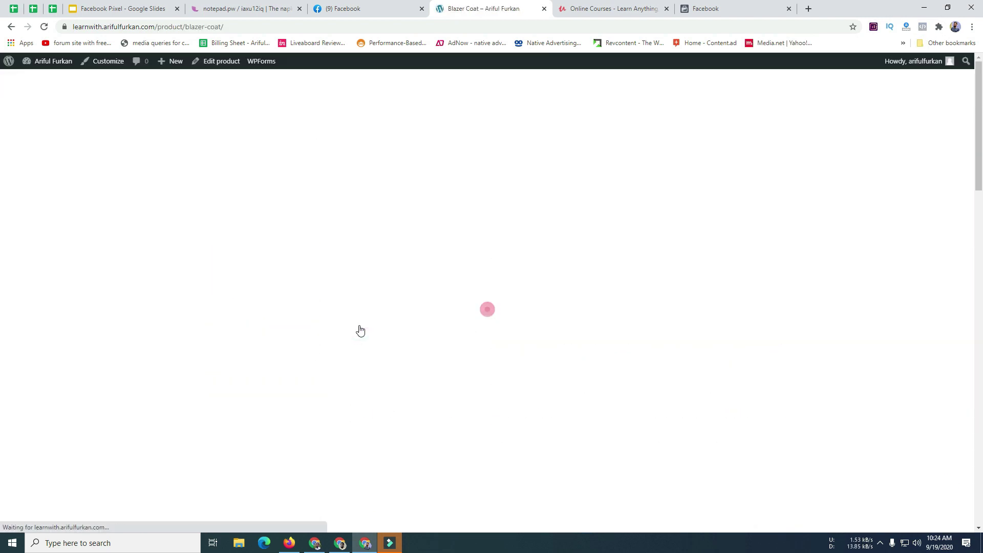
scroll(429, 312, "down", 3)
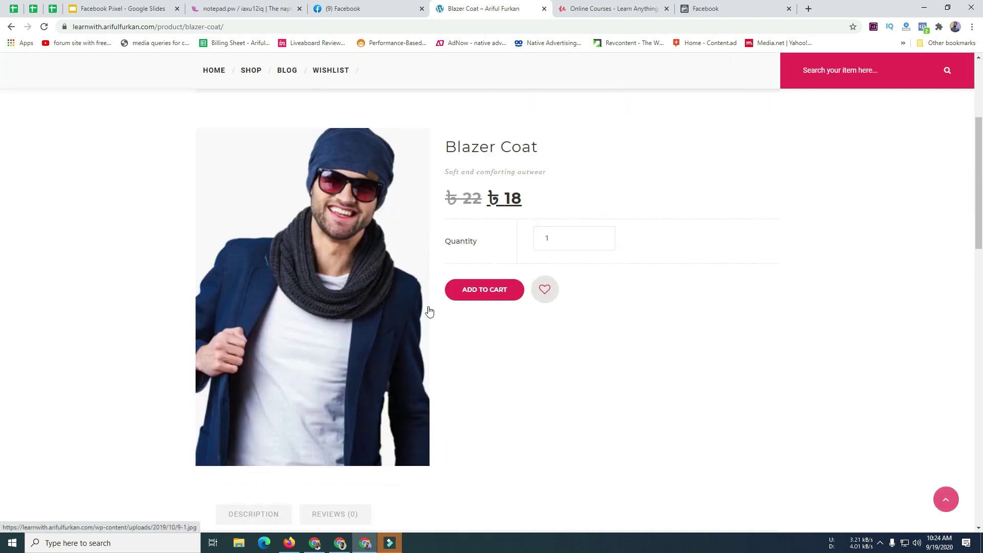
left_click(479, 290)
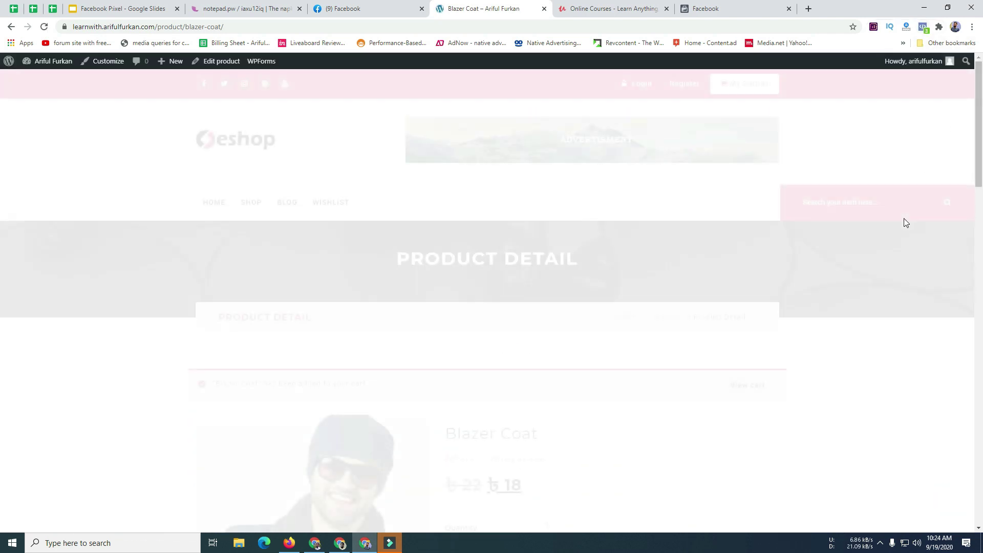
scroll(904, 218, "down", 5)
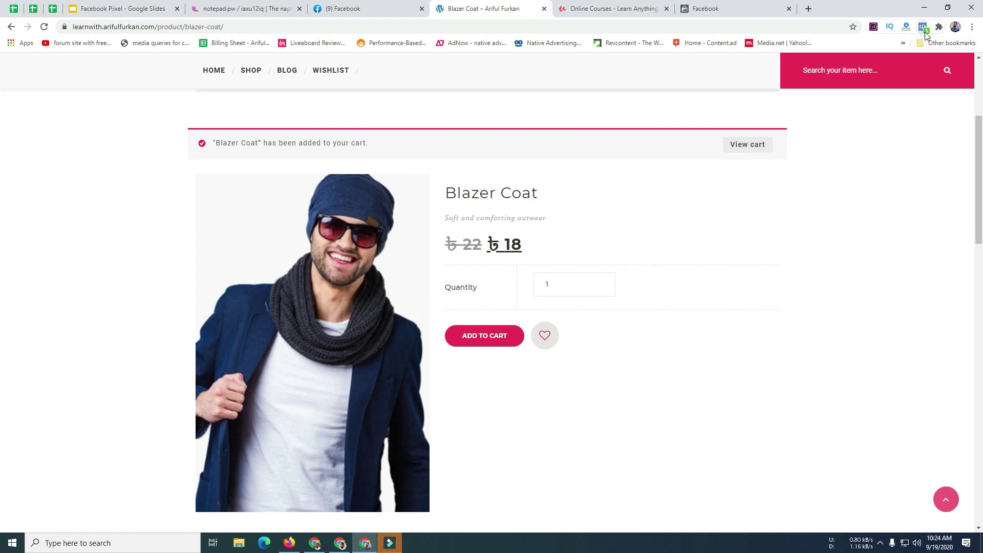
left_click(923, 27)
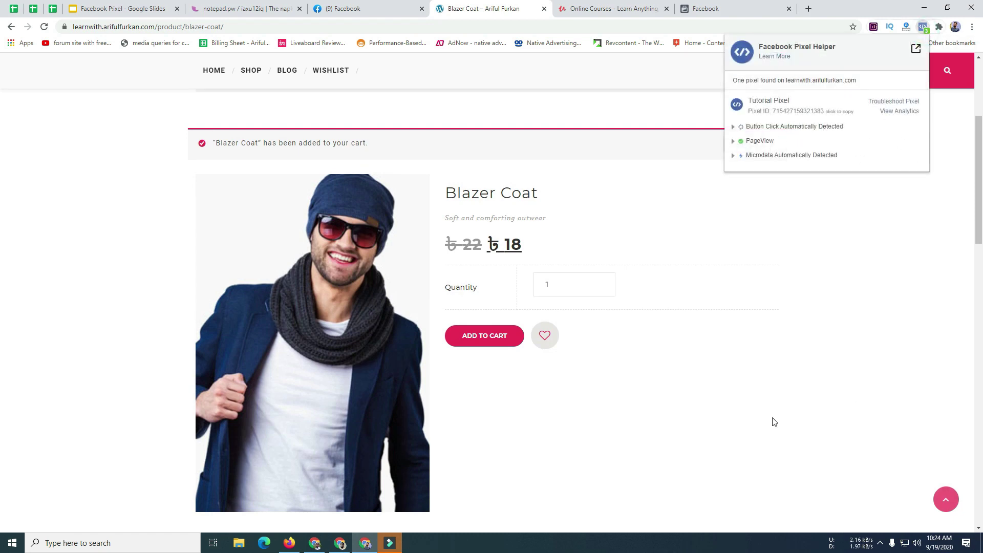
- Proceed from the cart to the Checkout page and check its Tutorial Pixel events with Facebook Pixel Helper
scroll(612, 215, "up", 4)
left_click(741, 332)
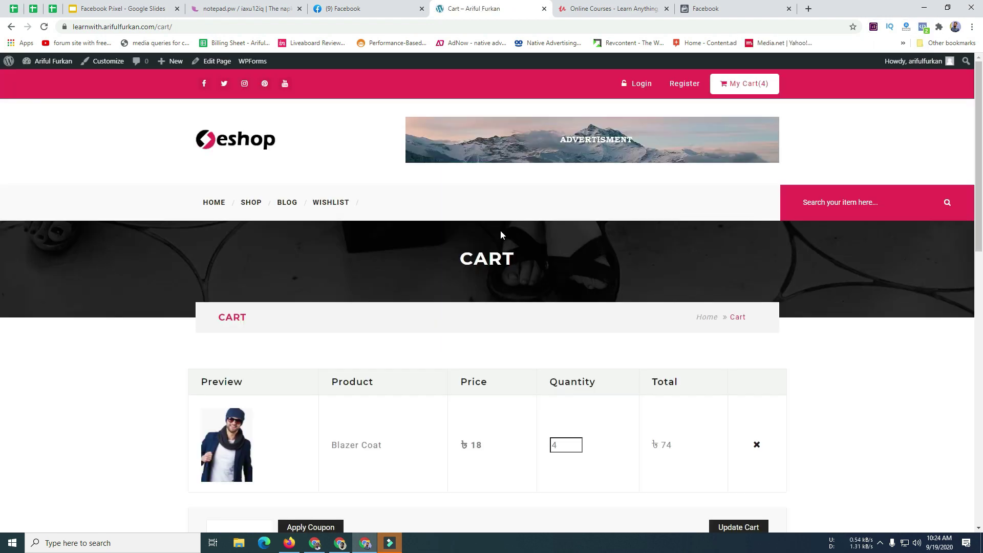
scroll(530, 293, "down", 5)
left_click(717, 443)
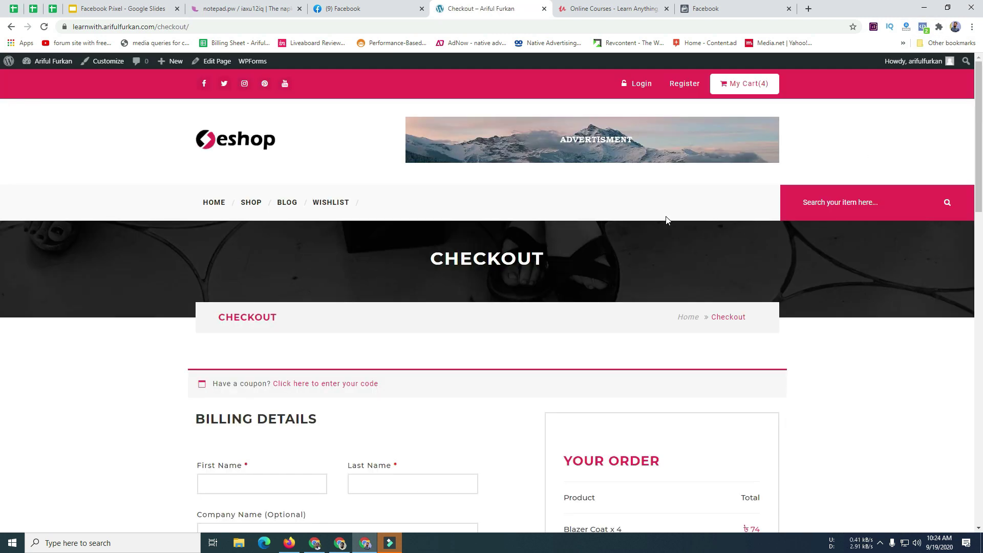
left_click(924, 27)
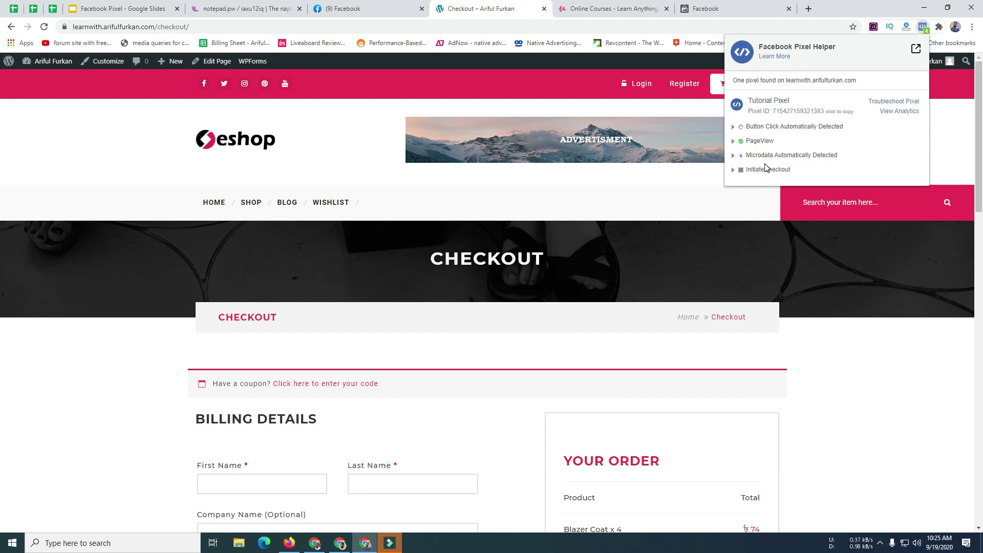
- Fill in the customer's first name, last name and billing address with the saved form entries
scroll(563, 292, "down", 8)
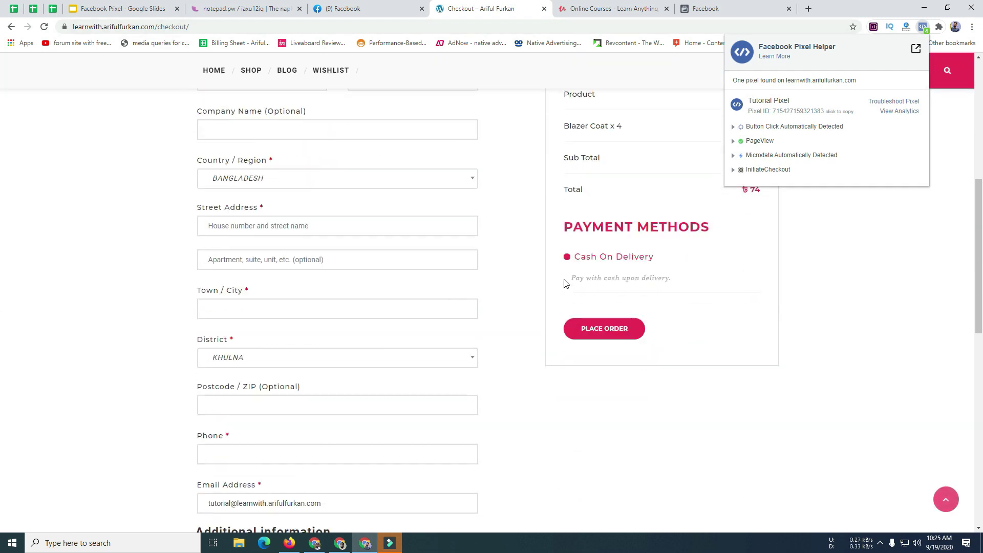
scroll(347, 254, "up", 3)
left_click(259, 191)
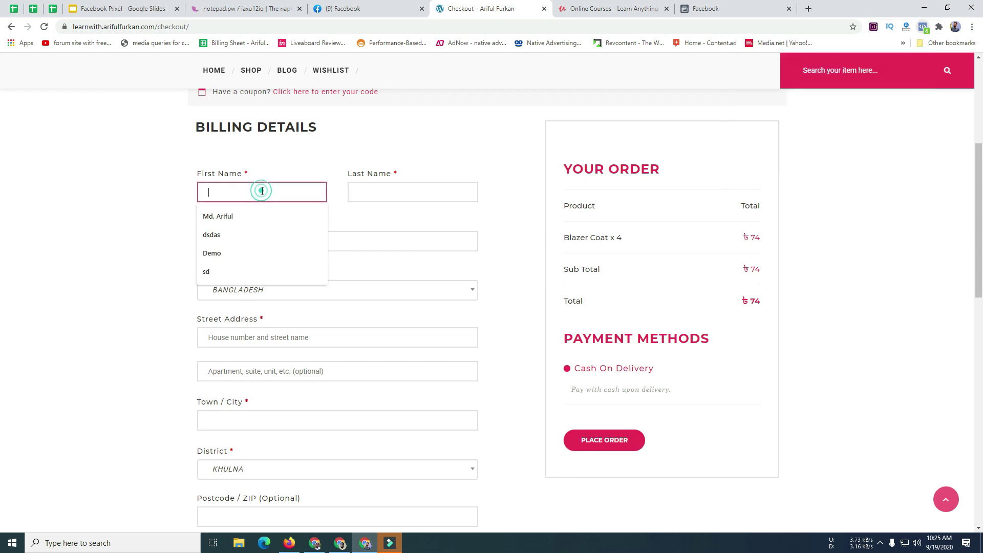
left_click(257, 216)
left_click(366, 199)
left_click(363, 216)
scroll(314, 258, "down", 6)
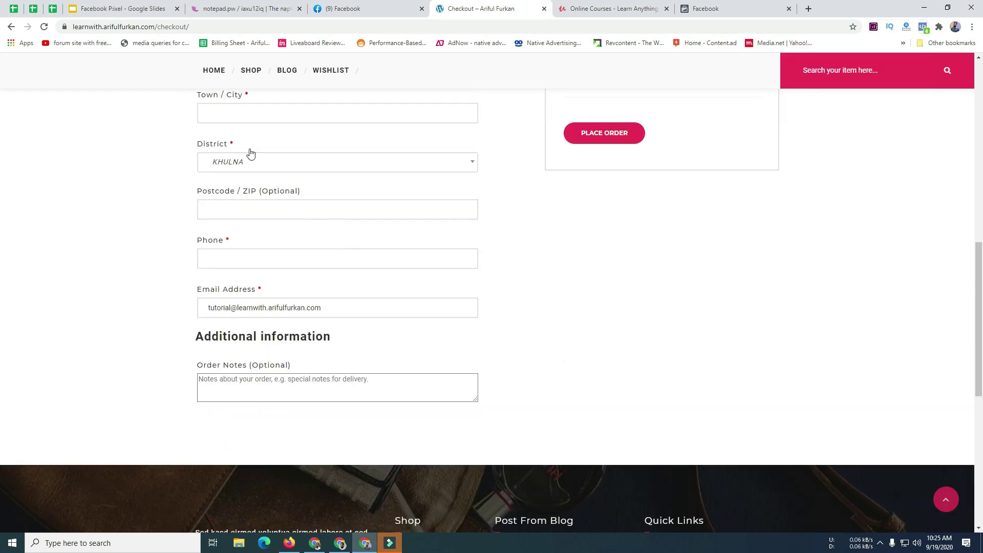
left_click(239, 118)
left_click(235, 134)
scroll(373, 256, "down", 1)
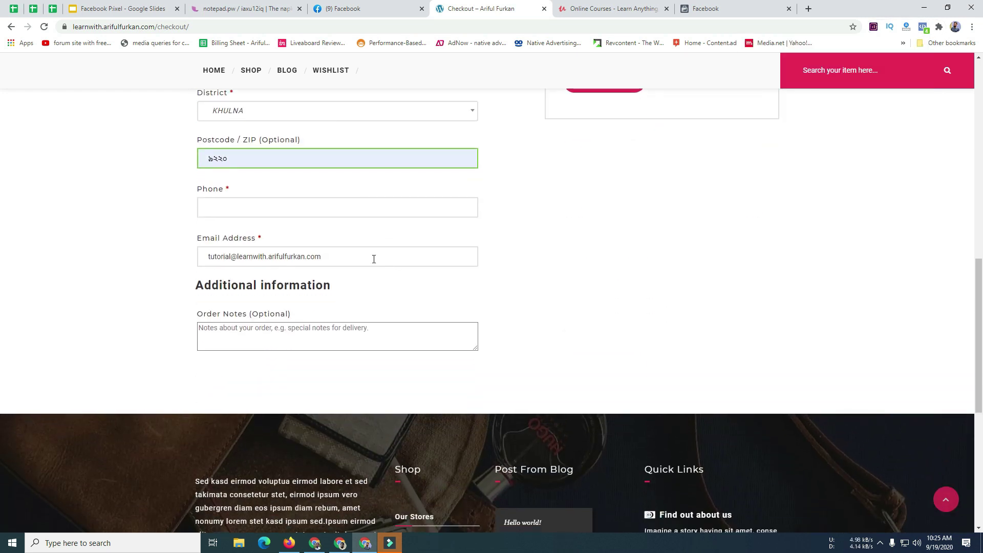
- Enter the customer's phone number, correct it and try to place the order
left_click(296, 213)
left_click(281, 230)
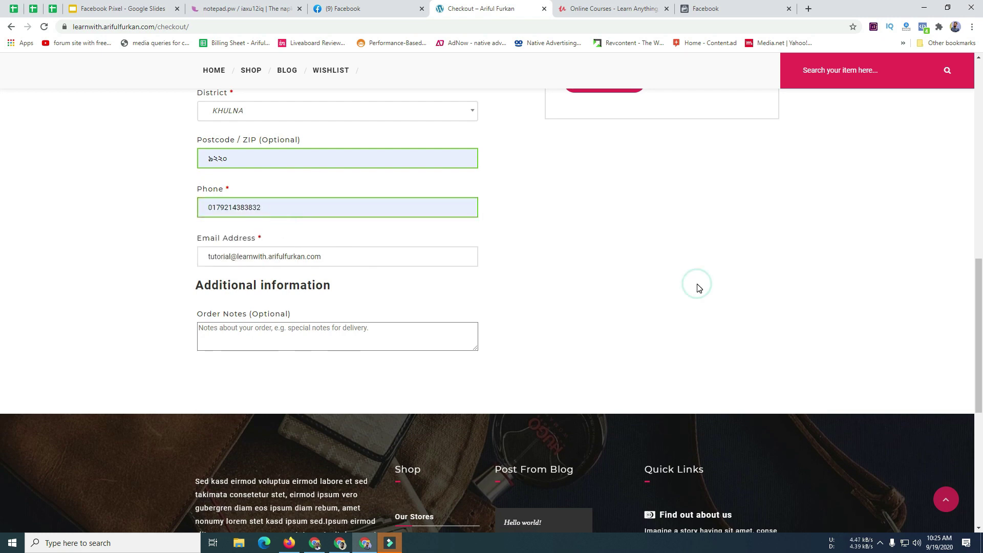
double_click(261, 213)
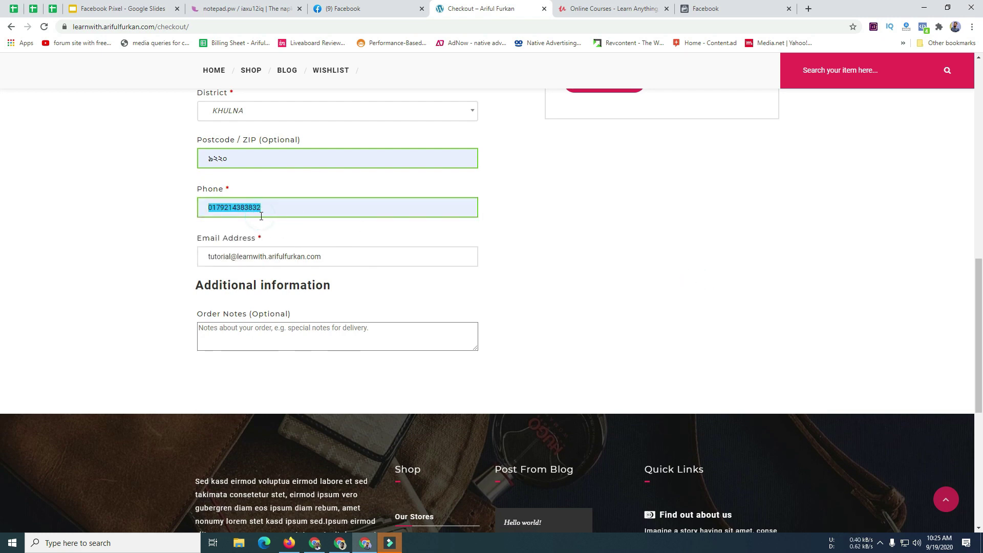
key("BackSpace")
left_click(251, 249)
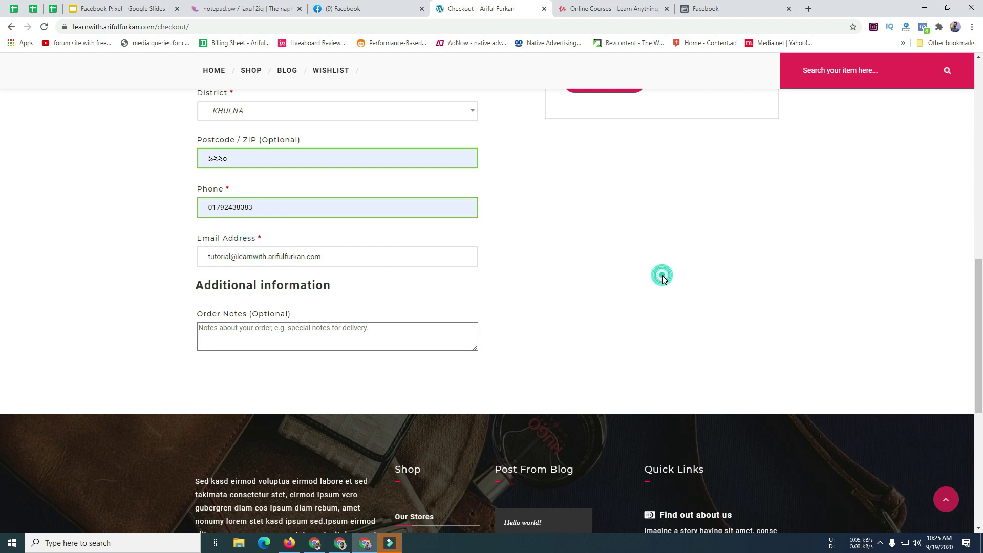
scroll(660, 276, "up", 4)
left_click(609, 292)
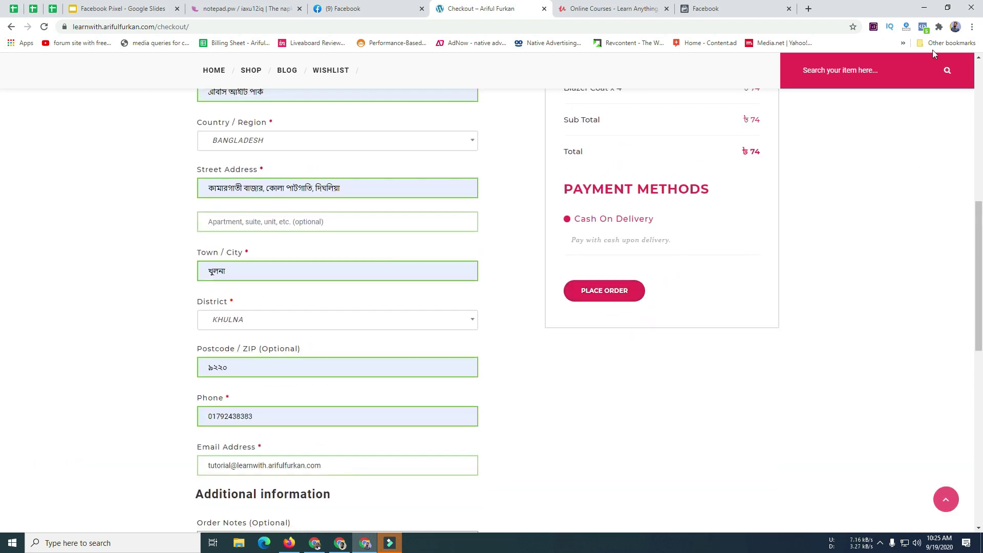
- Replace the postcode in the billing details with one in Latin digits and place the order
scroll(364, 285, "down", 5)
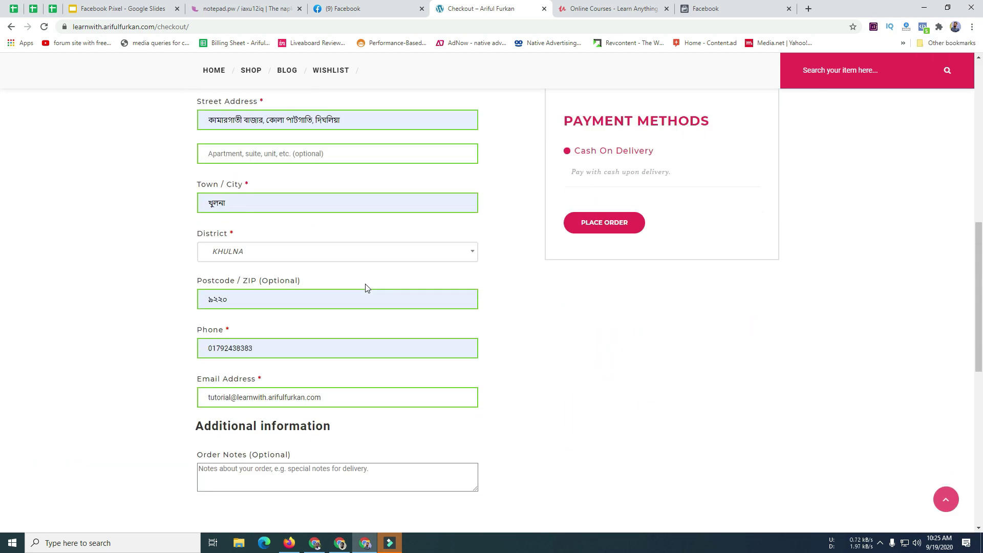
left_click(241, 289)
double_click(241, 289)
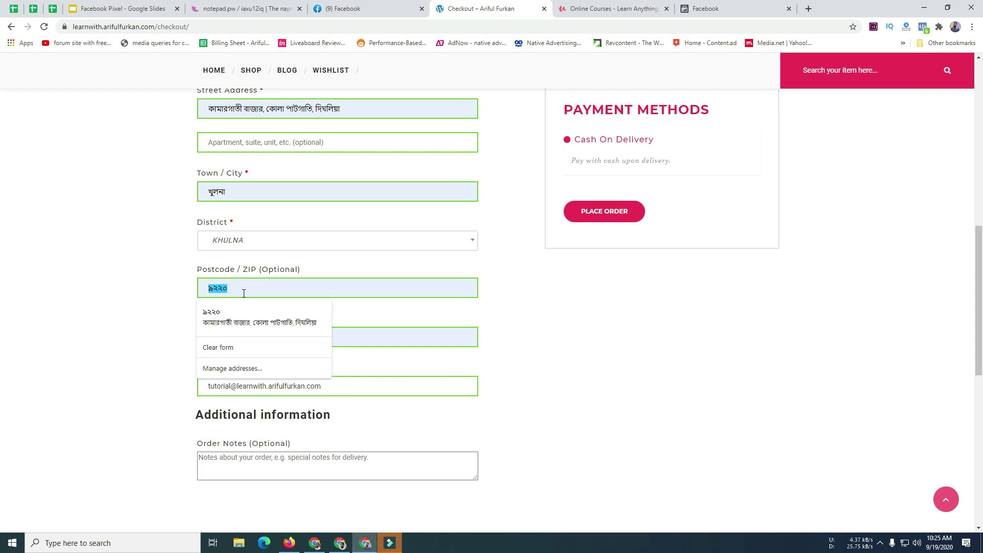
key("BackSpace")
type("৯")
type("২০")
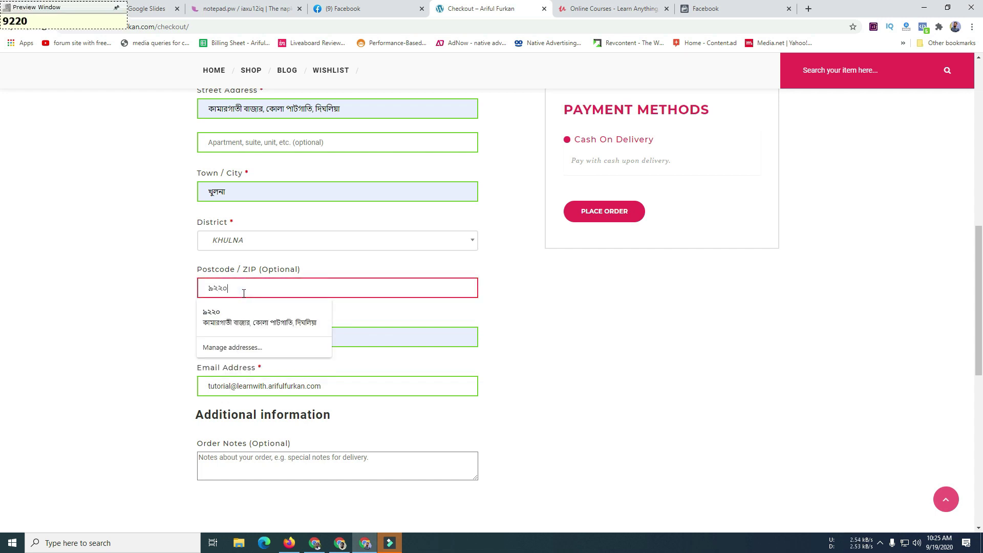
key("BackSpace")
key("BackSpace")
key("BackSpace")
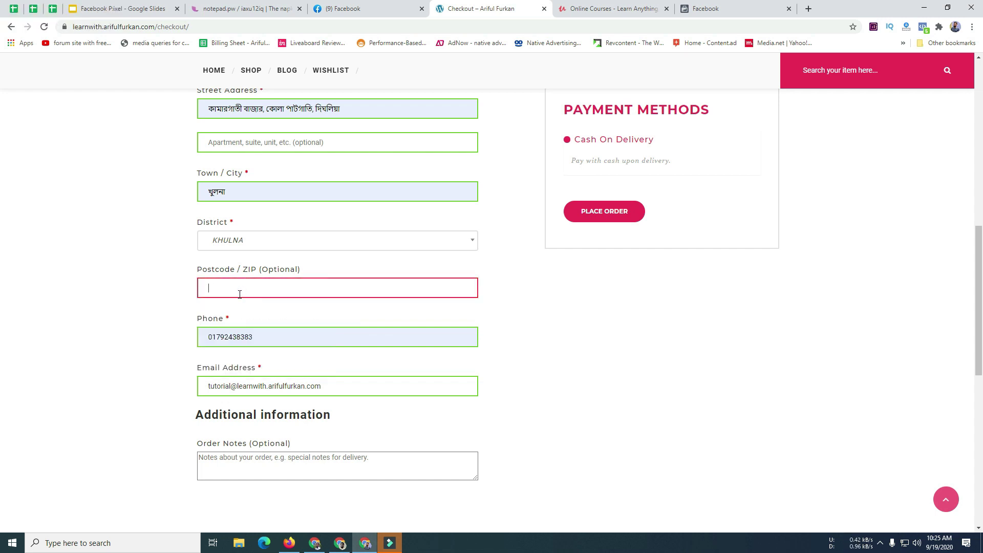
type("9100")
left_click(619, 341)
left_click(603, 221)
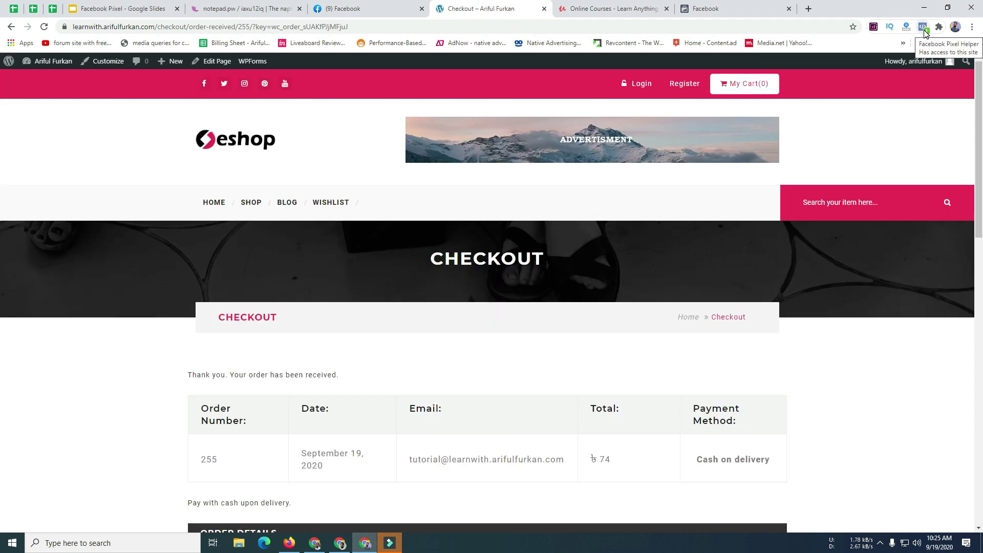
- Check the Tutorial Pixel's events on the order confirmation page and the eshop home page with Facebook Pixel Helper
left_click(924, 29)
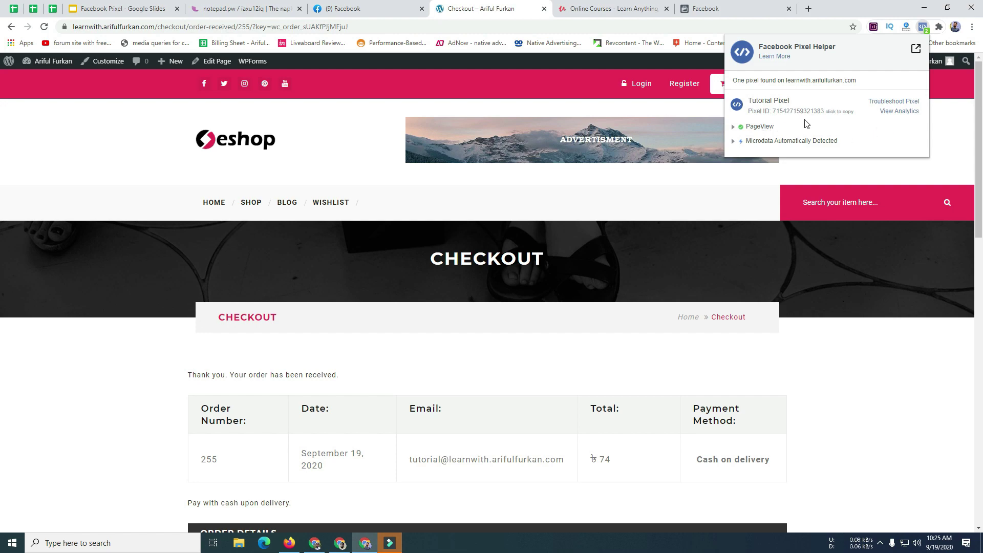
scroll(235, 271, "down", 12)
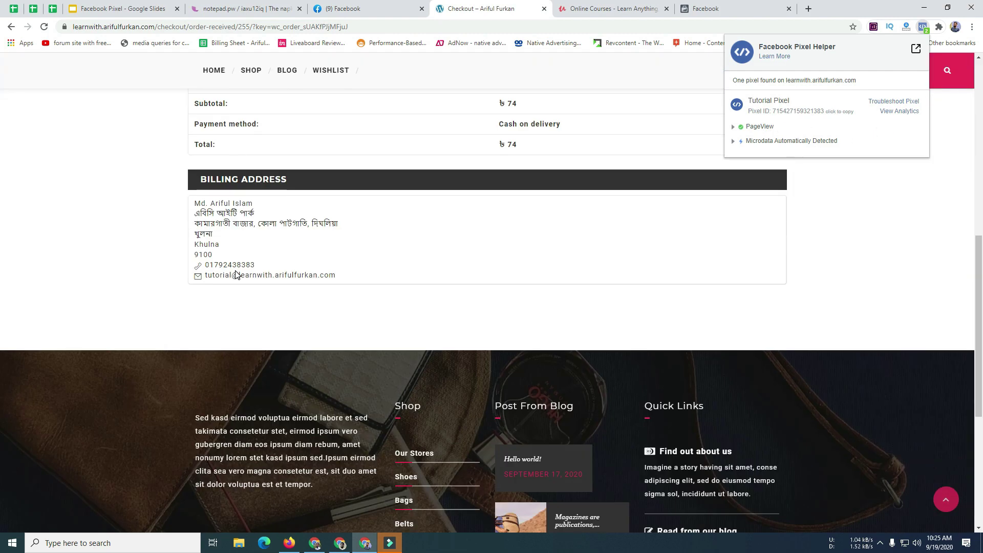
scroll(235, 272, "up", 6)
scroll(235, 276, "up", 7)
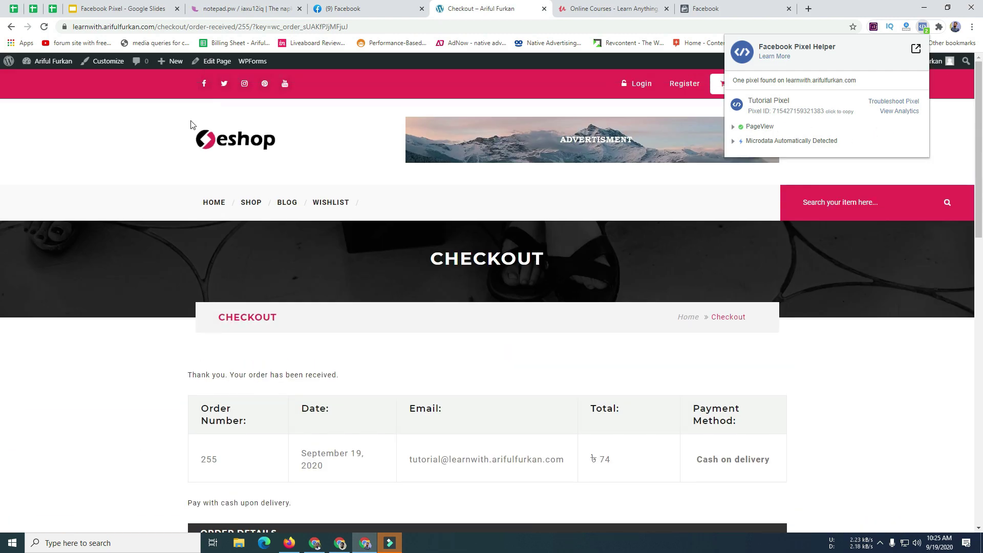
left_click(245, 147)
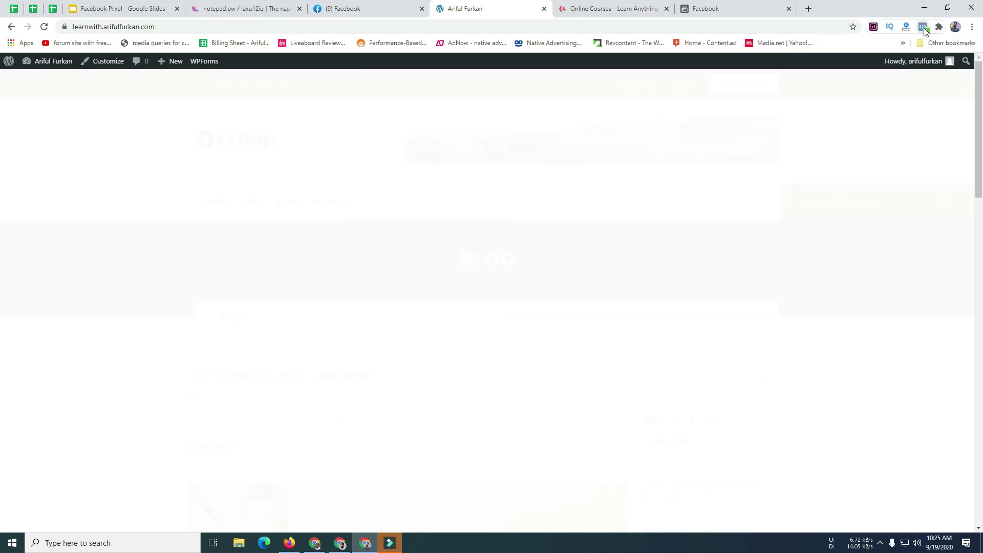
left_click(923, 27)
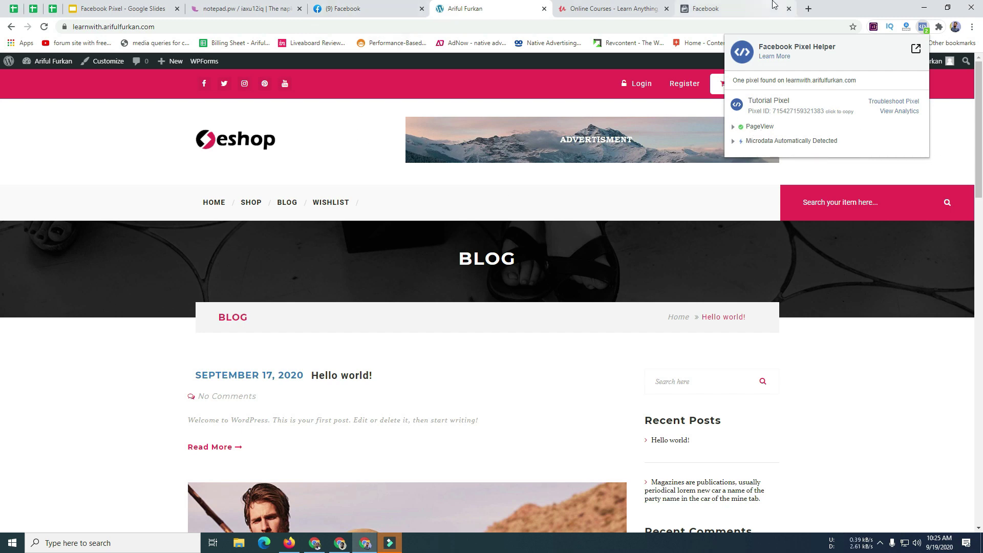
- Refresh the Tutorial Pixel overview in Facebook Events Manager and examine the times and URLs of the Purchase event's recent activities
left_click(748, 9)
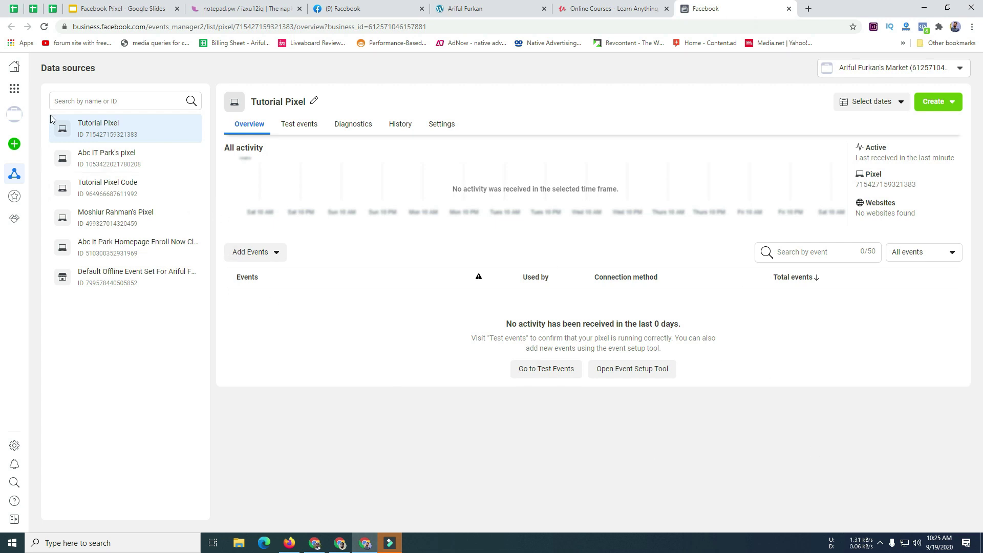
left_click(44, 27)
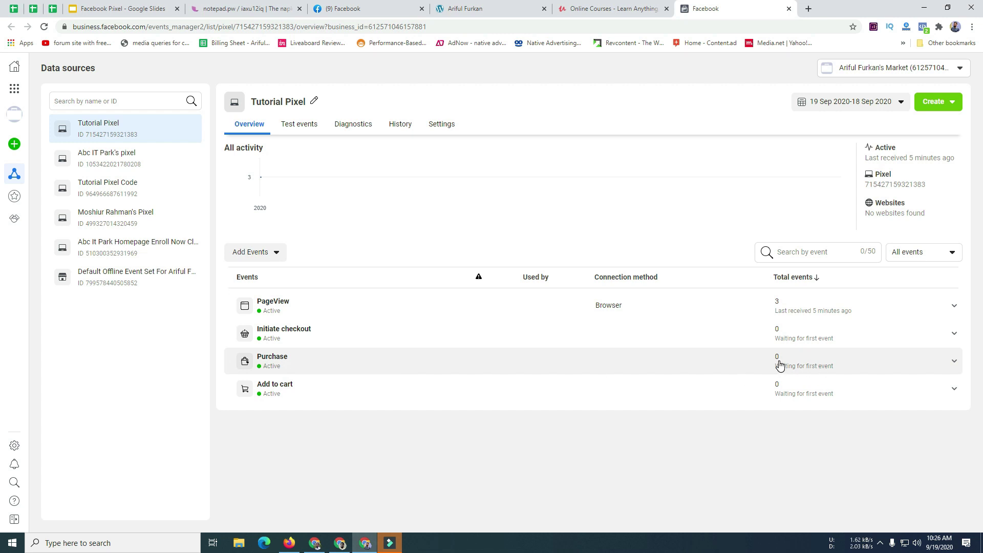
left_click(830, 362)
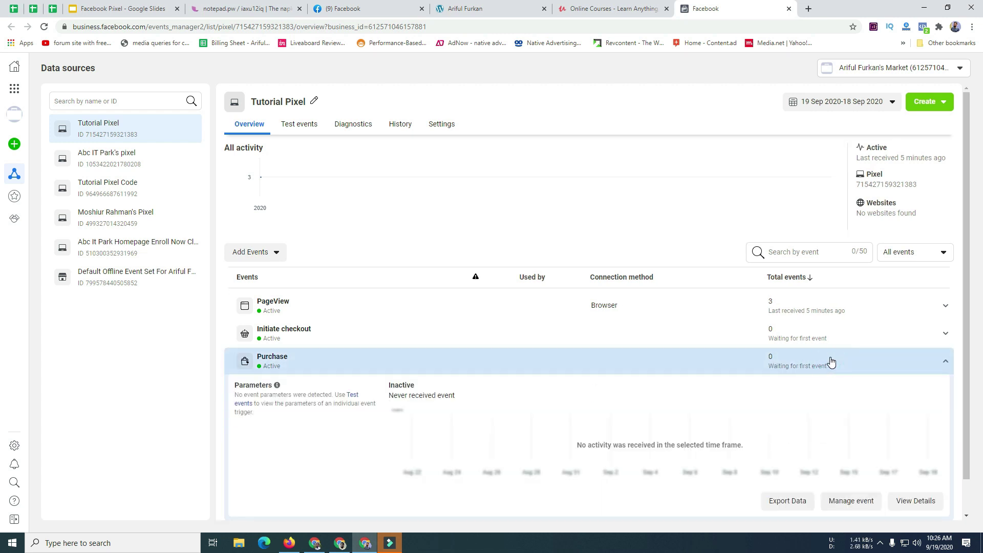
scroll(831, 362, "down", 1)
left_click(915, 464)
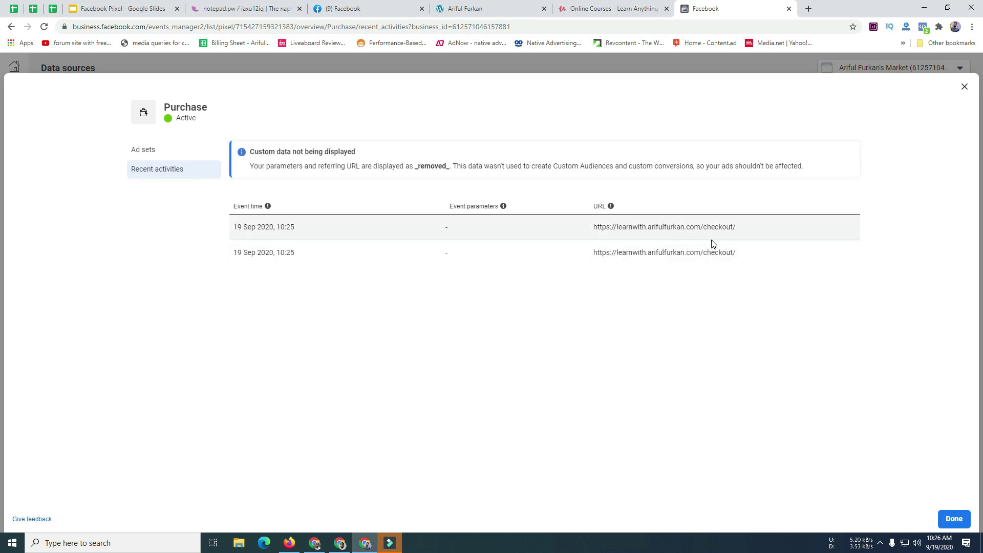
left_click(725, 230)
triple_click(725, 230)
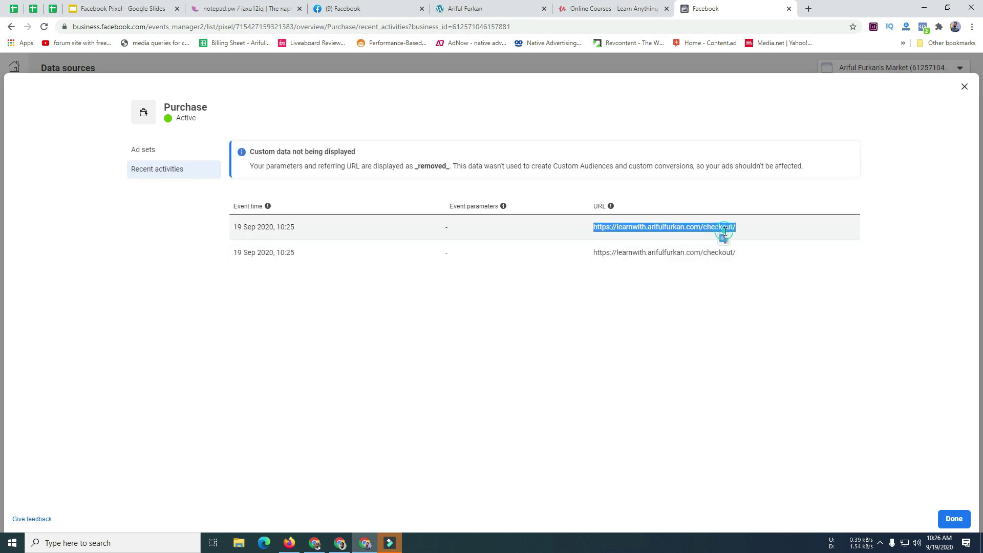
triple_click(669, 252)
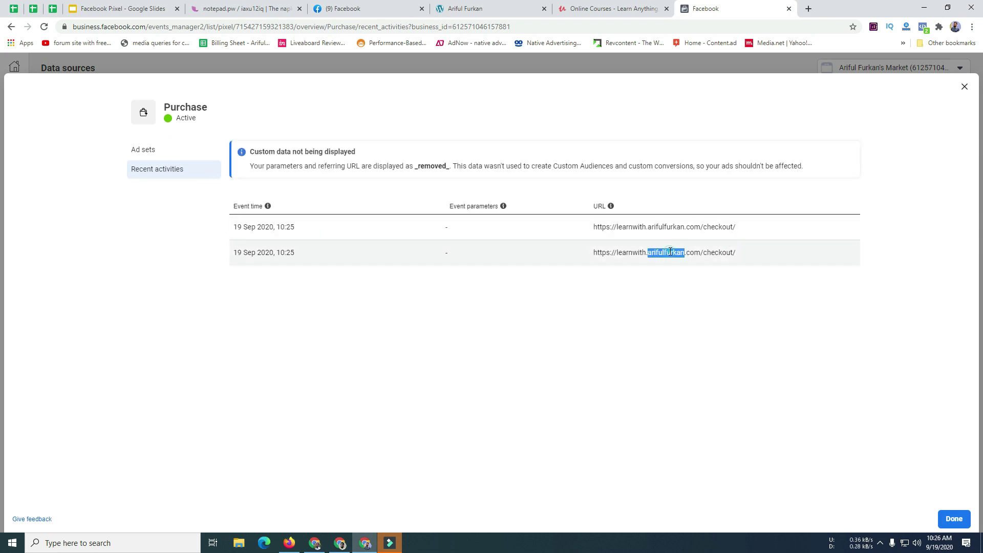
left_click(963, 88)
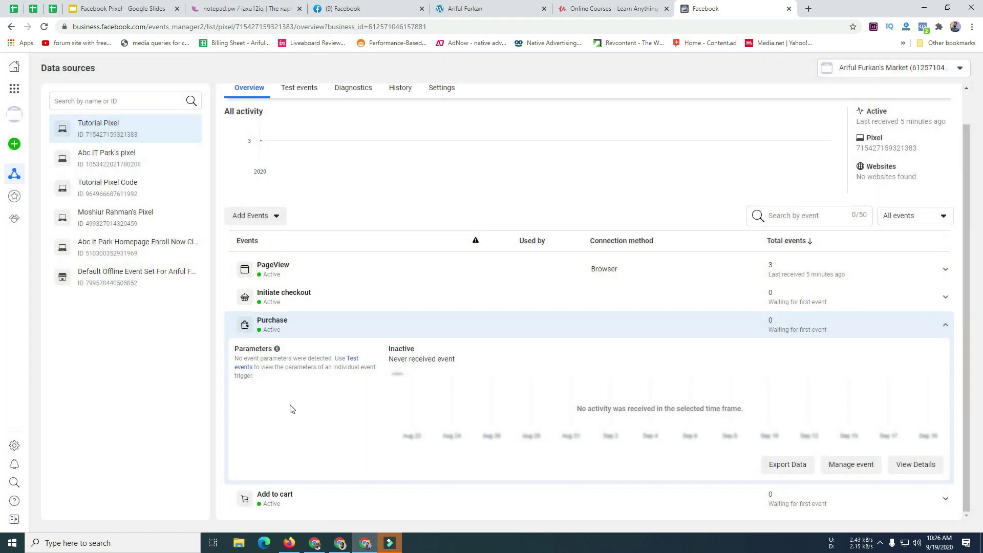
- Examine the event times in the Add to cart event's recent activities and close its details
left_click(285, 499)
scroll(286, 501, "down", 3)
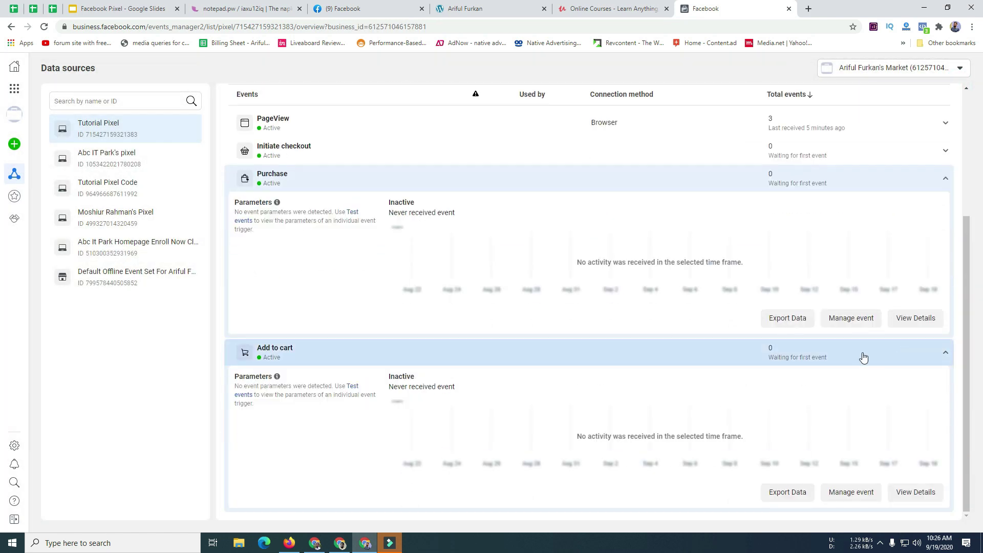
left_click(922, 495)
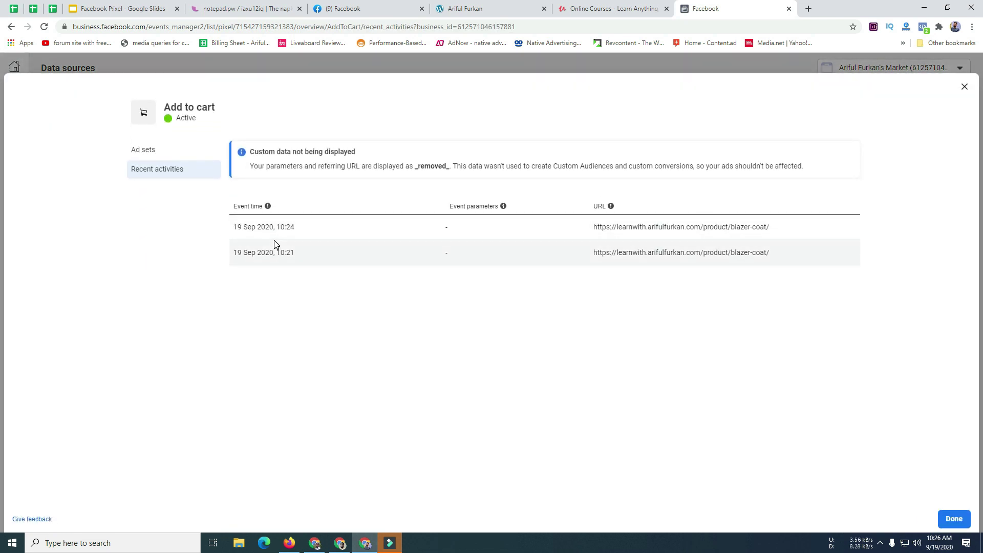
left_click_drag(308, 256, 230, 230)
left_click(330, 319)
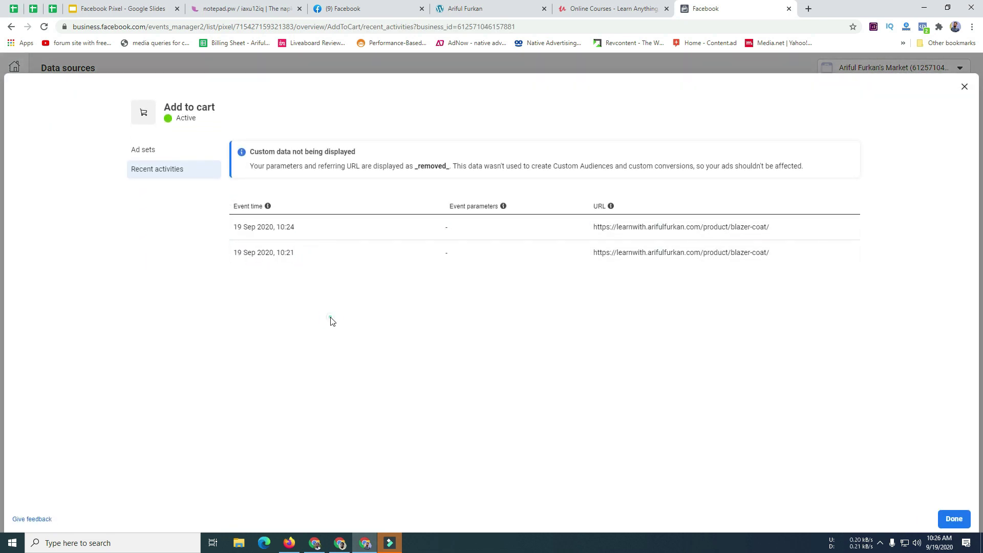
left_click(964, 88)
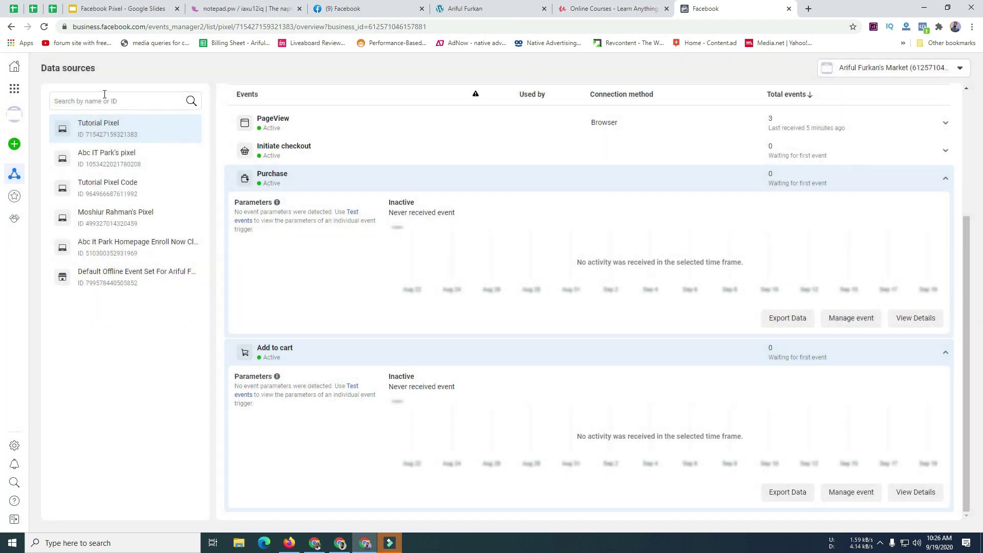